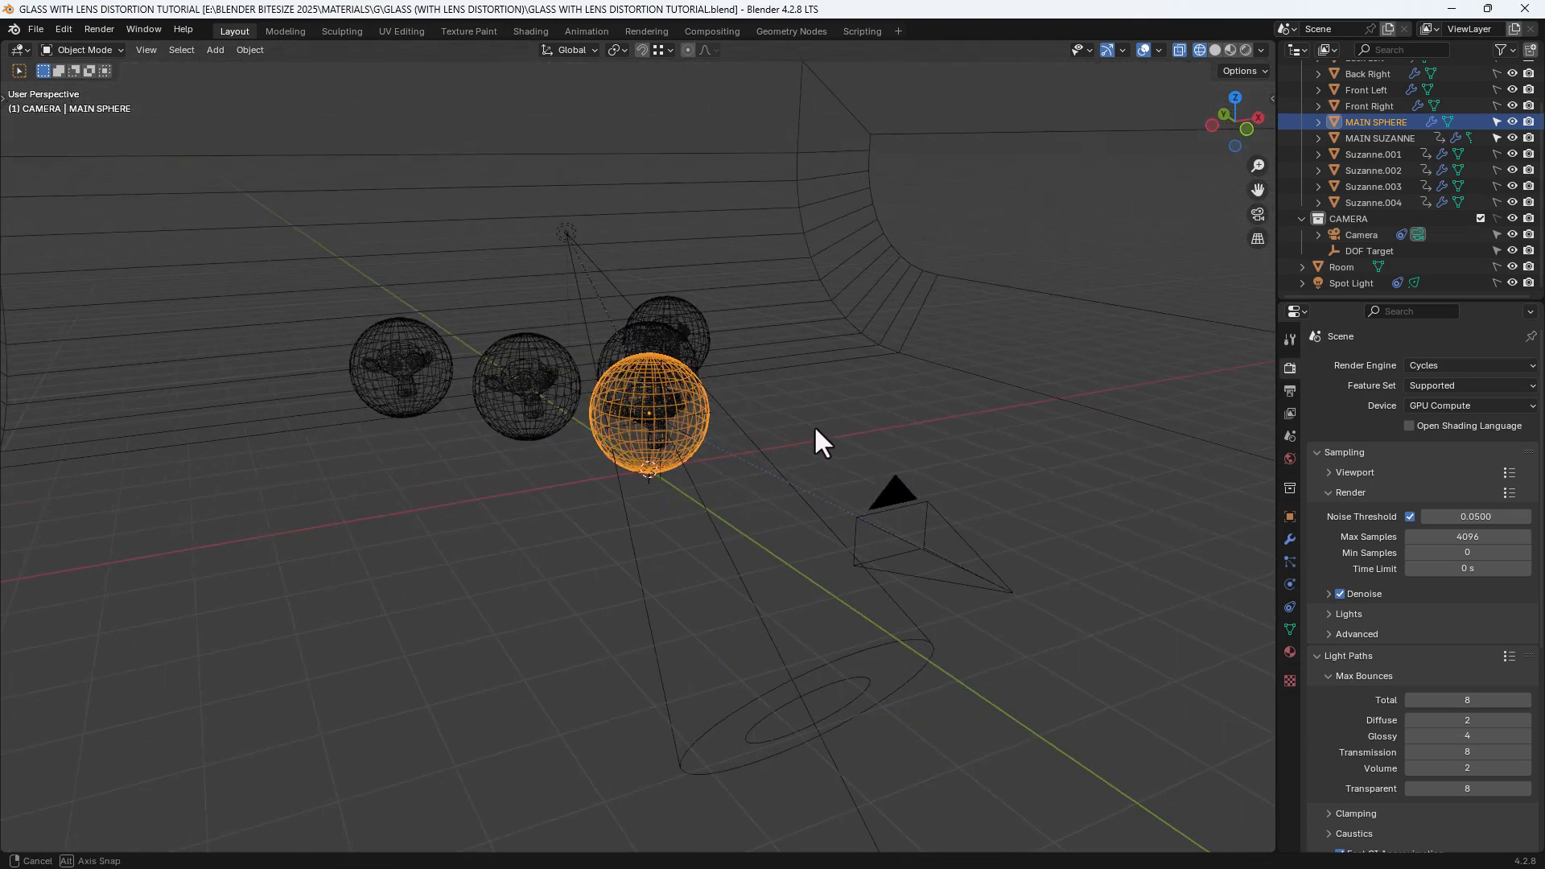
Play the animation briefly, return to the first frame, and orbit to face the spheres
key(space)
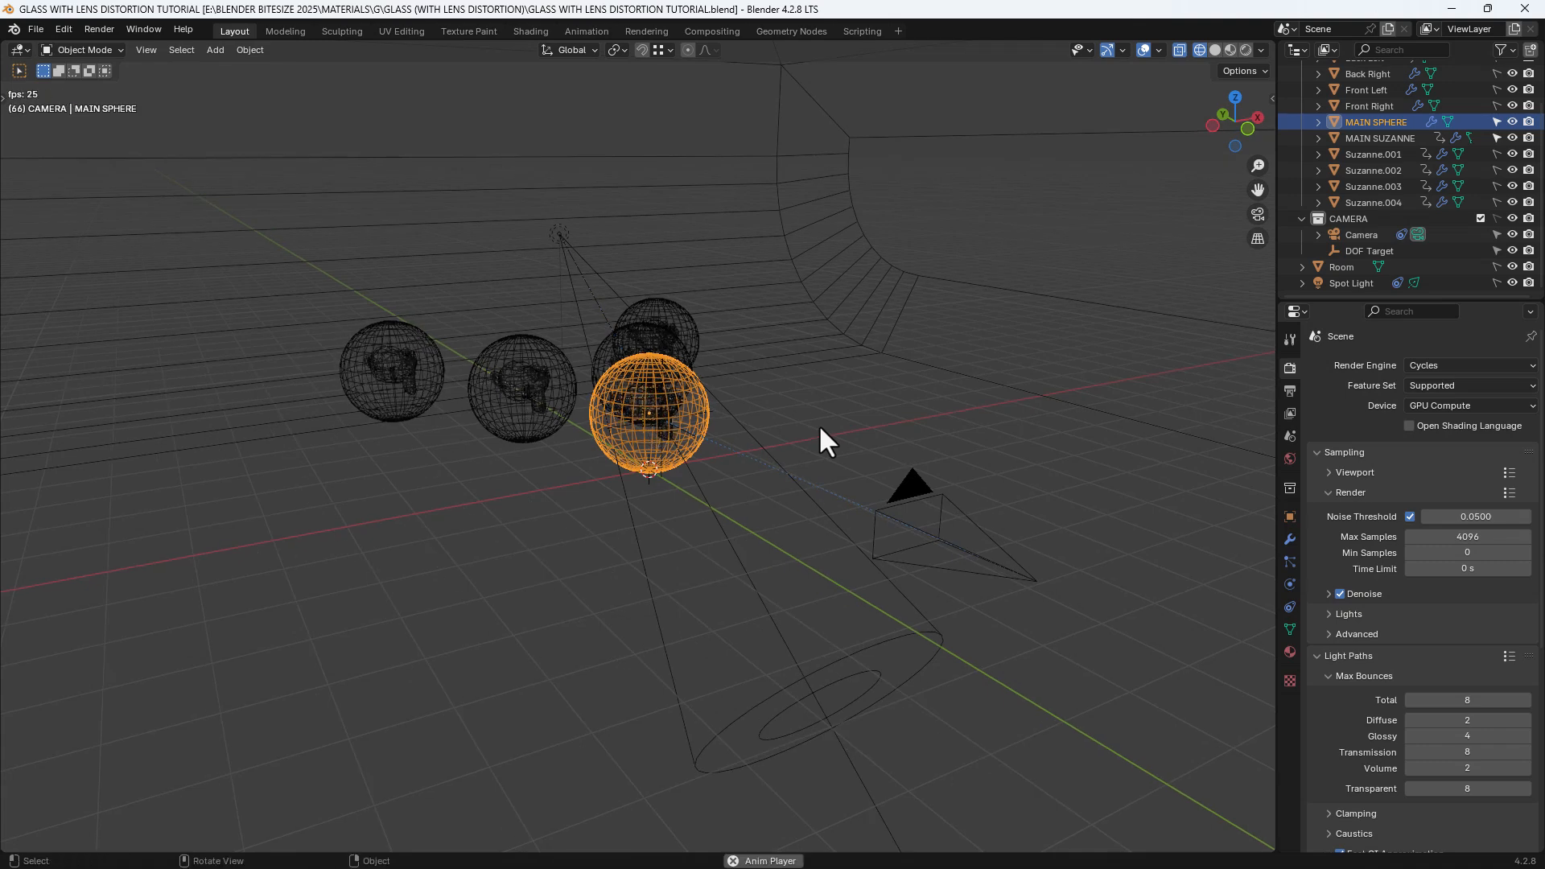
key(space)
key(shift+Left)
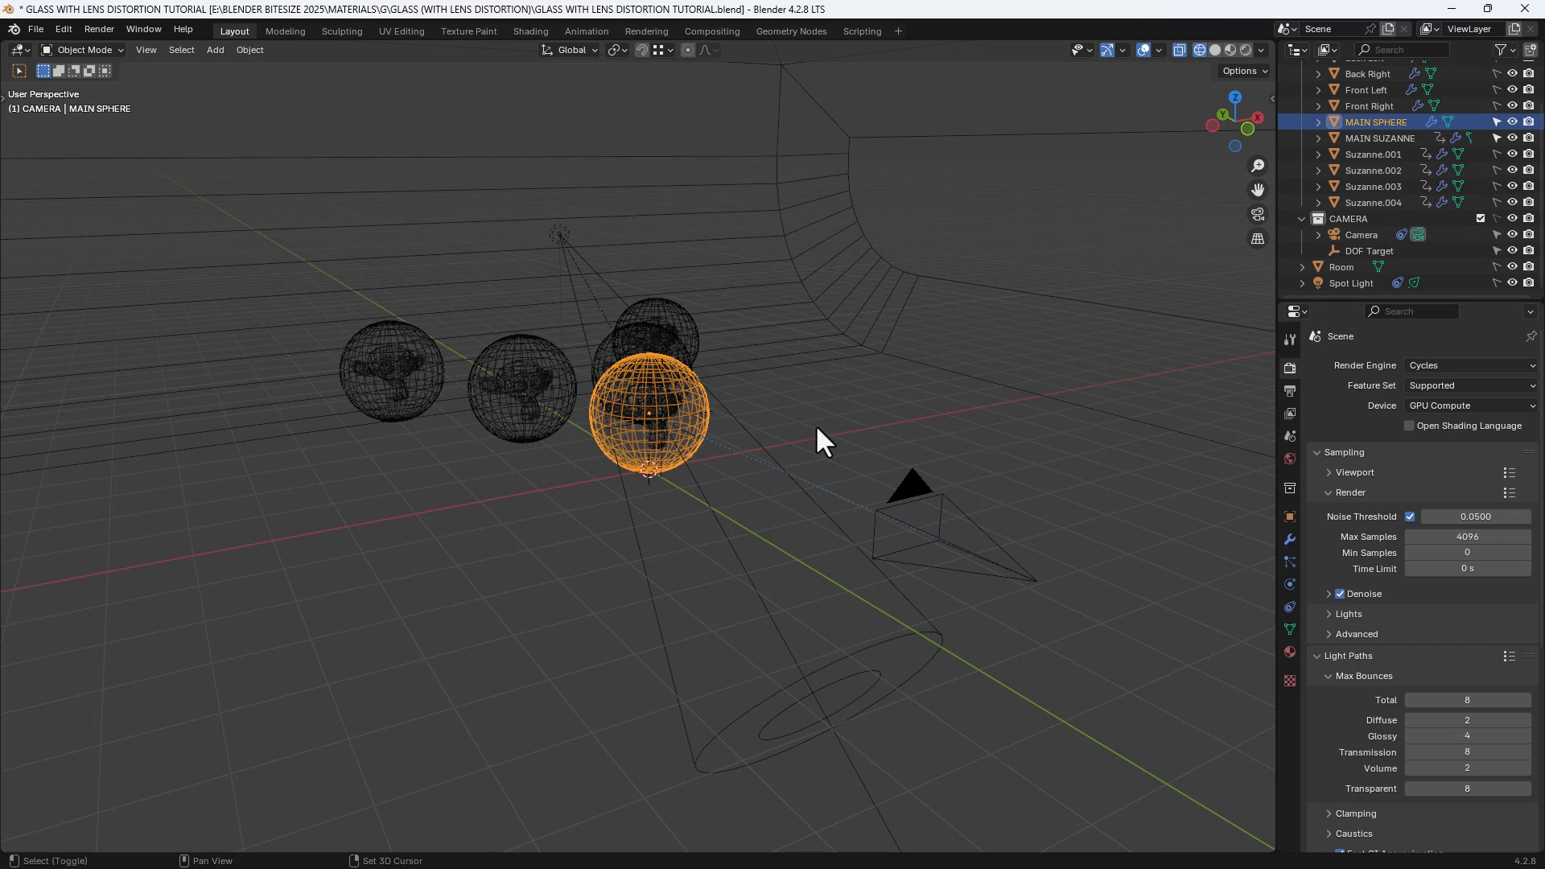
mouse_move(814, 423)
middle_down()
mouse_move(900, 386)
mouse_move(825, 400)
middle_up()
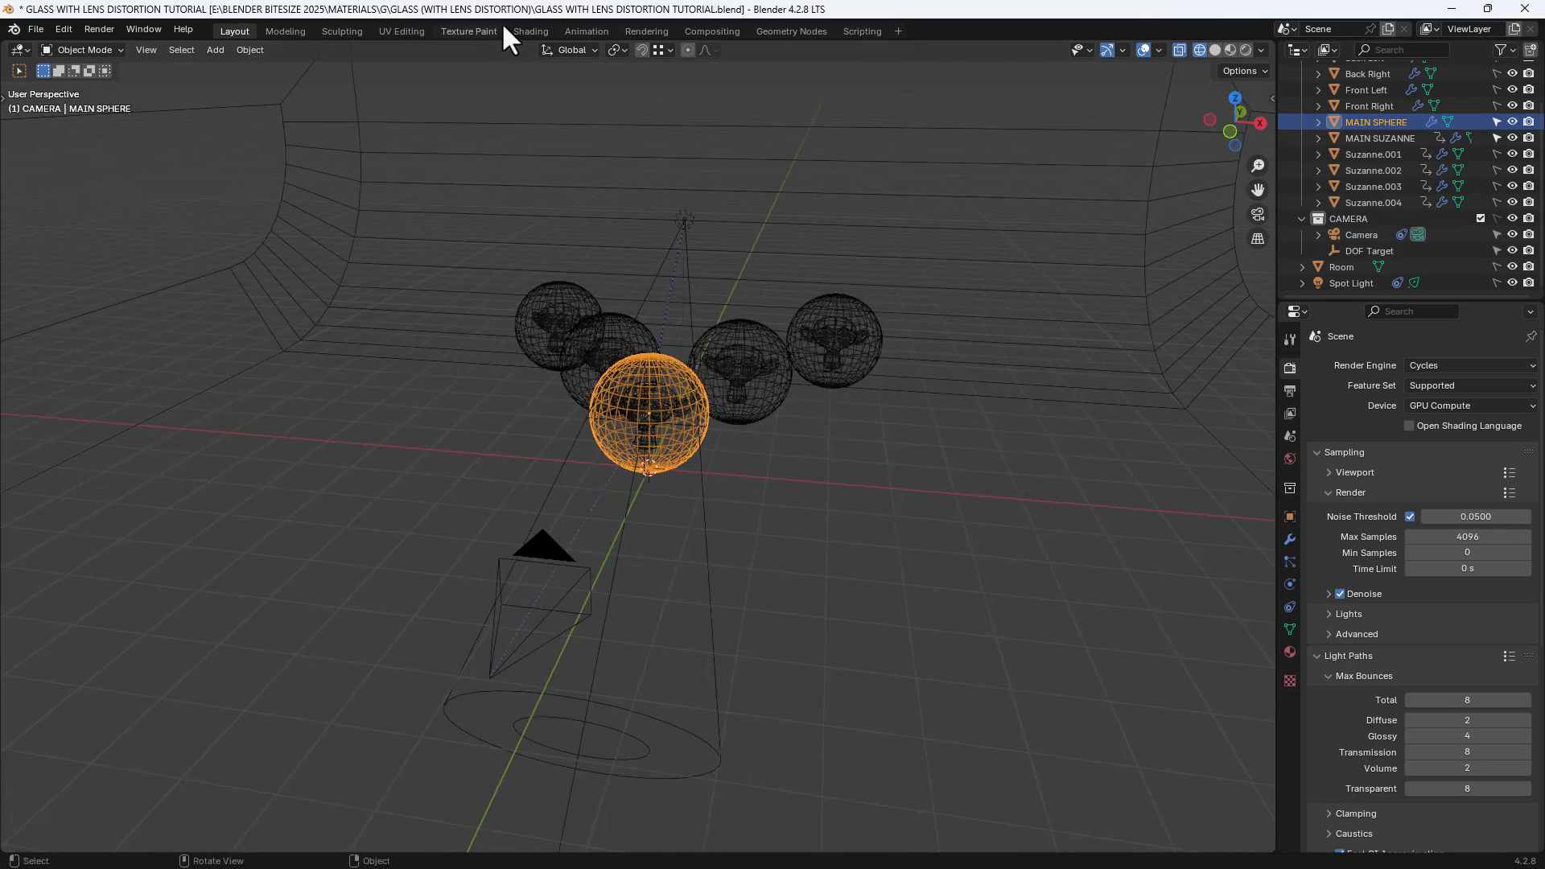
Switch to the Shading workspace with Rendered viewport shading and add a new material to the main sphere
click(522, 32)
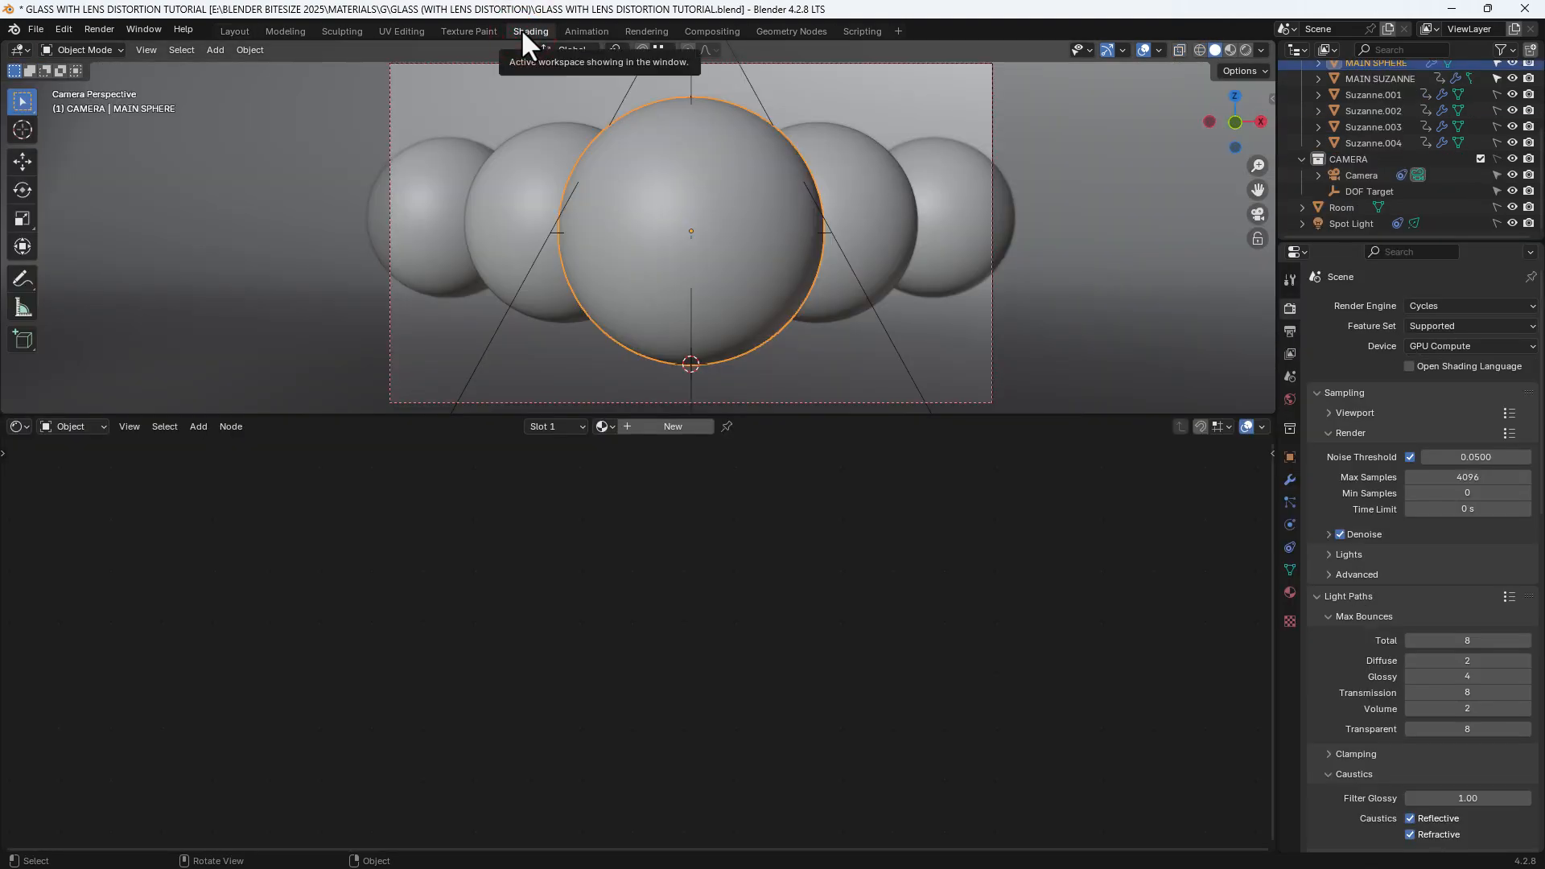
click(1243, 51)
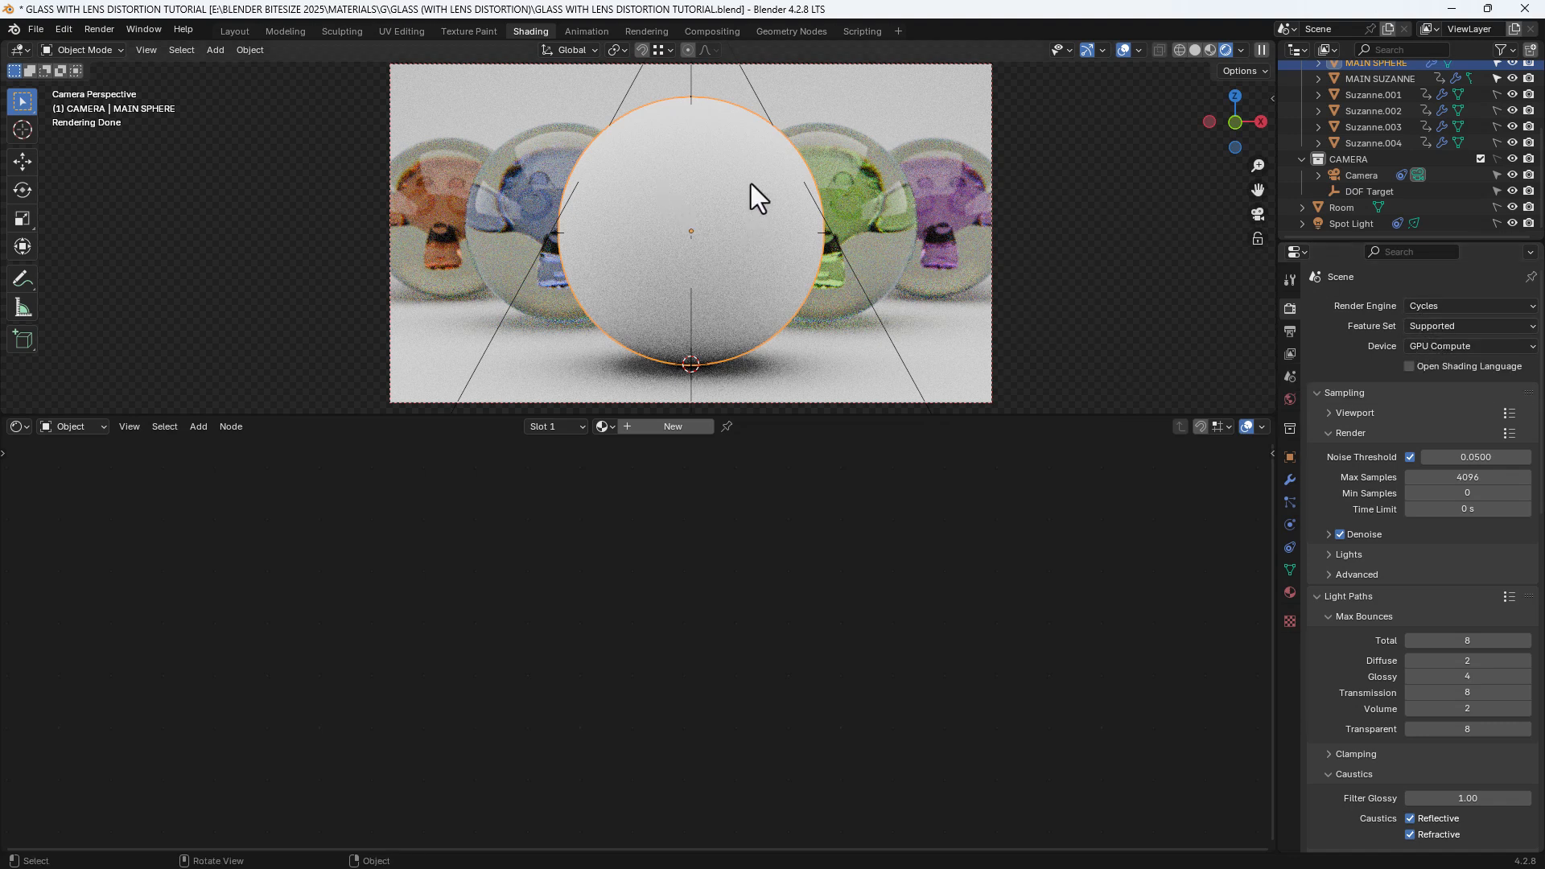
click(696, 428)
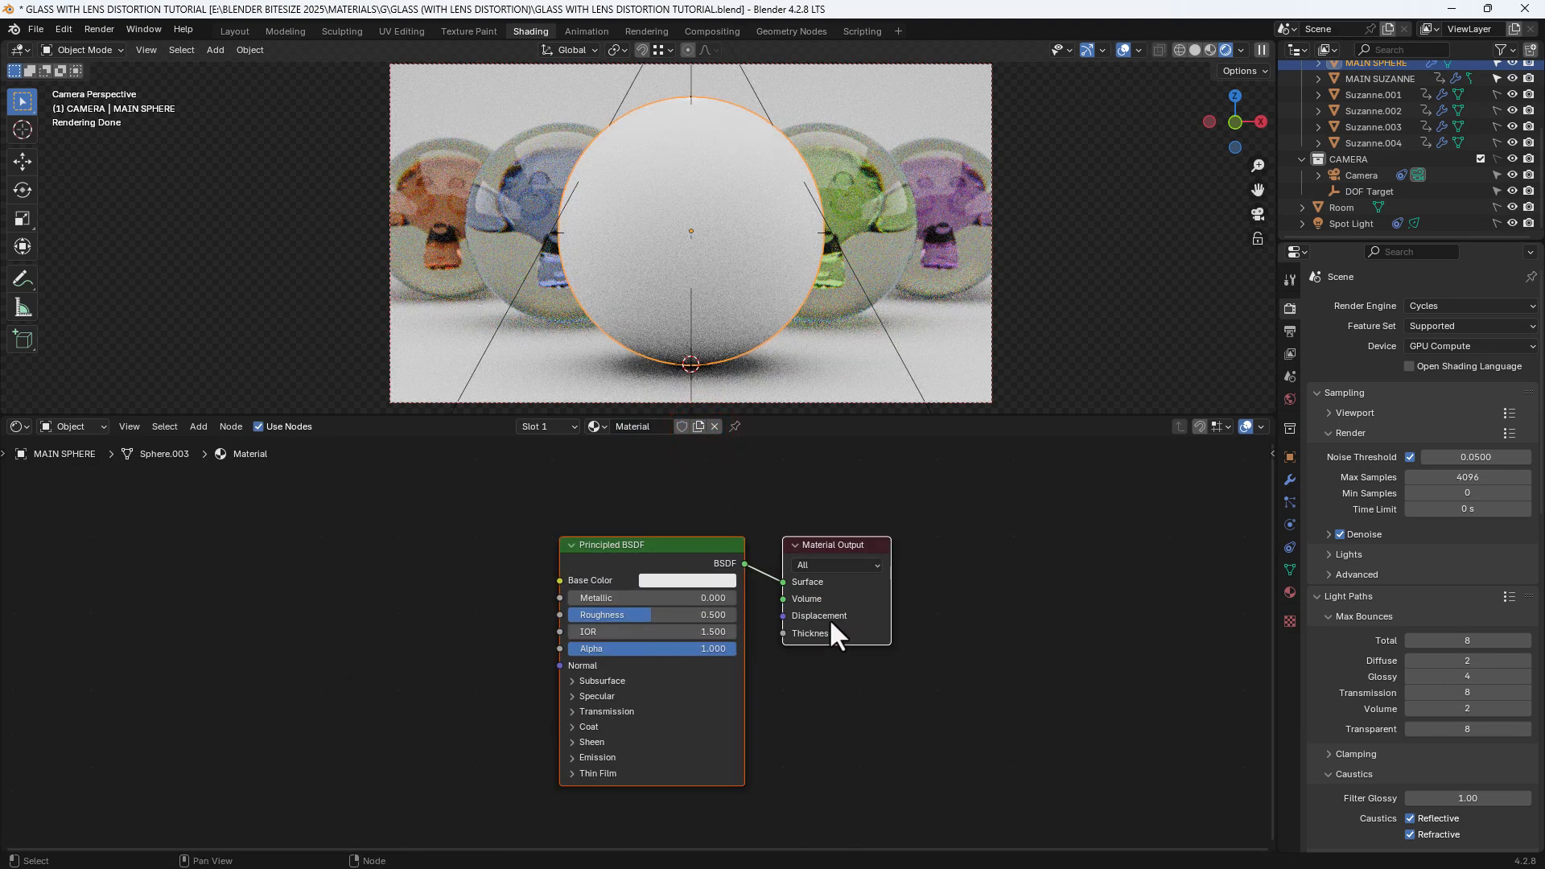
Enlarge the node editor and set the Principled BSDF's Transmission Weight to 1.000 and Roughness to 0.000
scroll(828, 618, up, 1)
drag(837, 418, 842, 303)
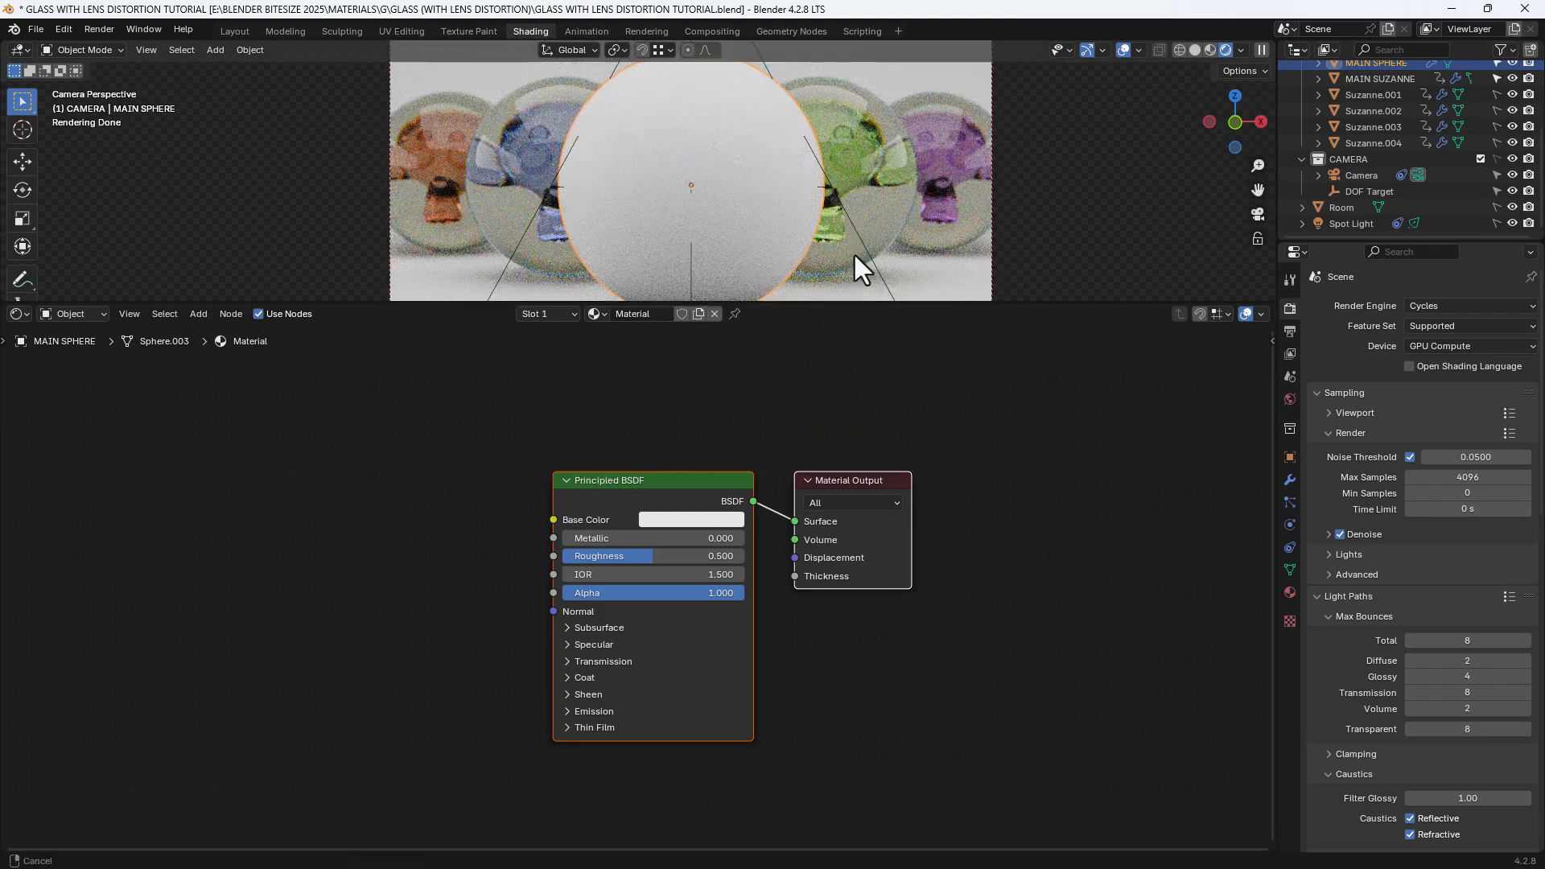
middle_drag(821, 439, 983, 383)
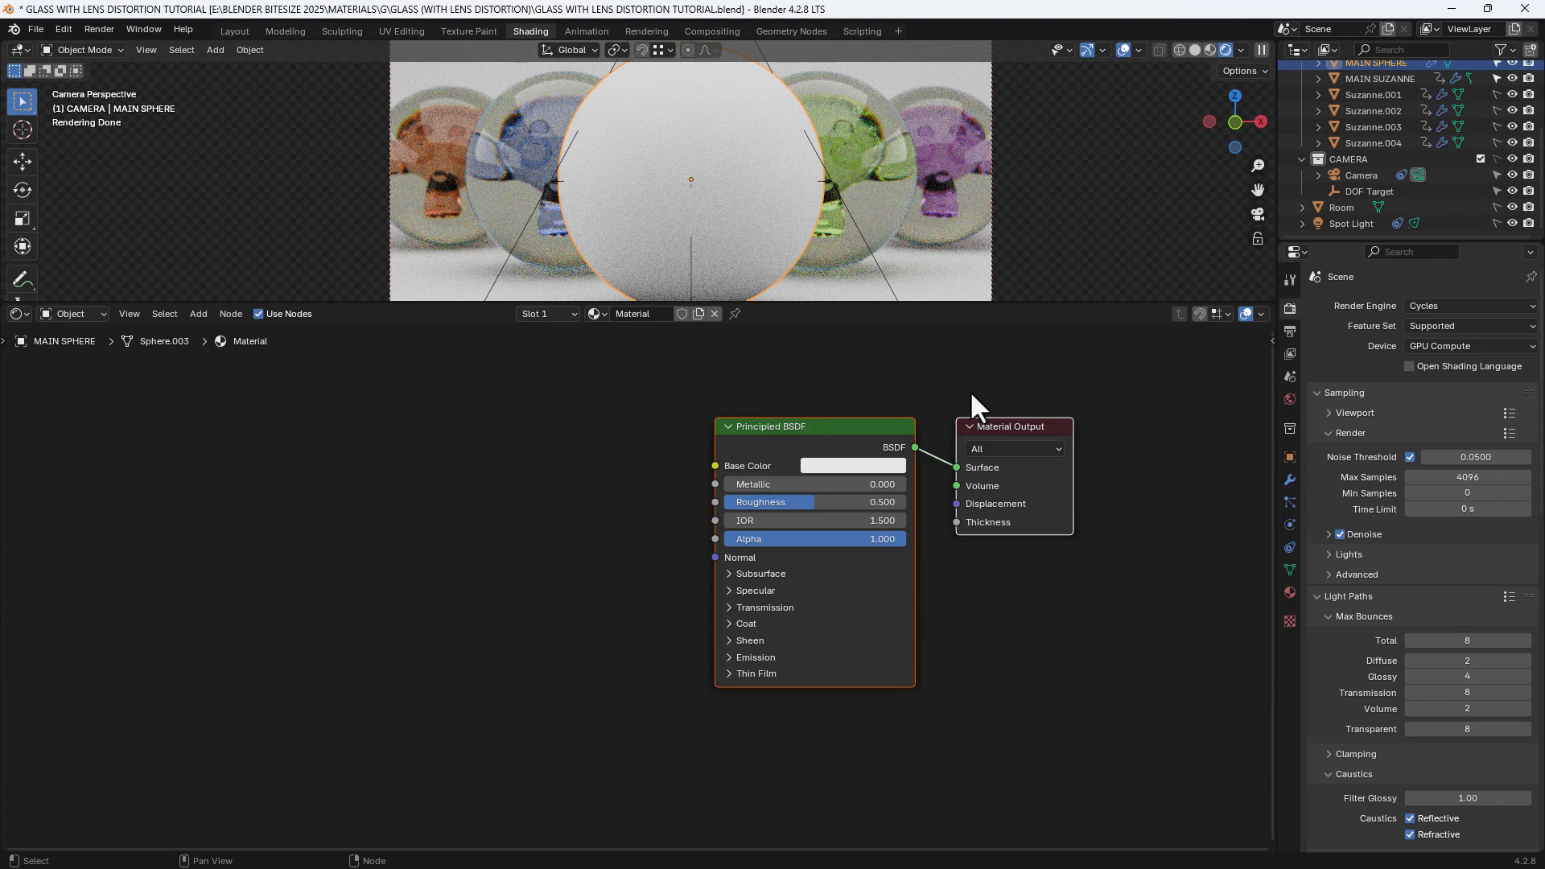
click(787, 605)
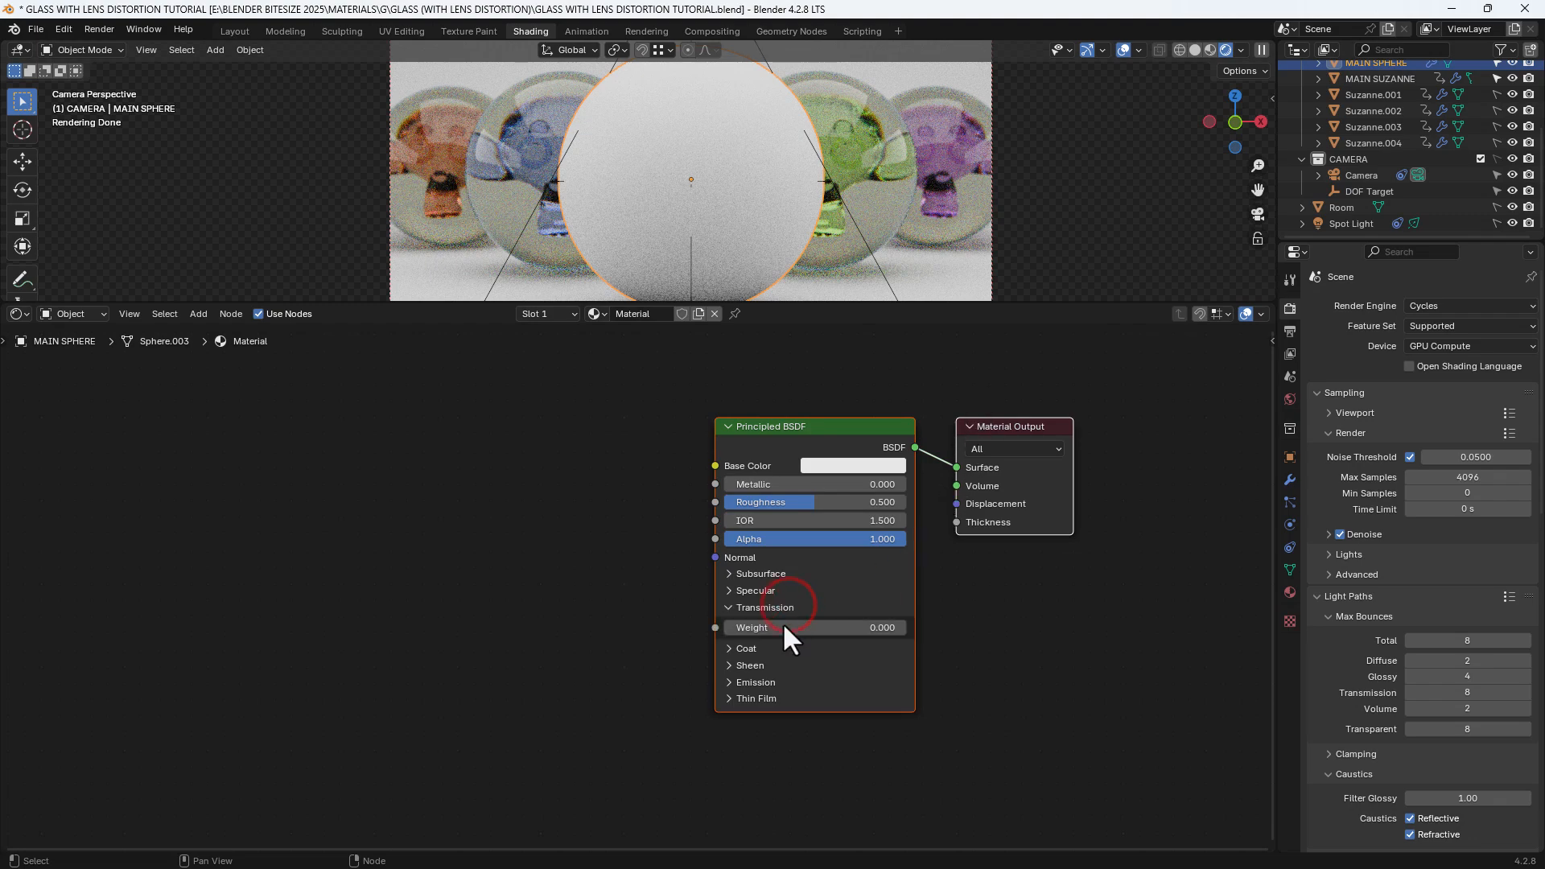
drag(782, 628, 901, 628)
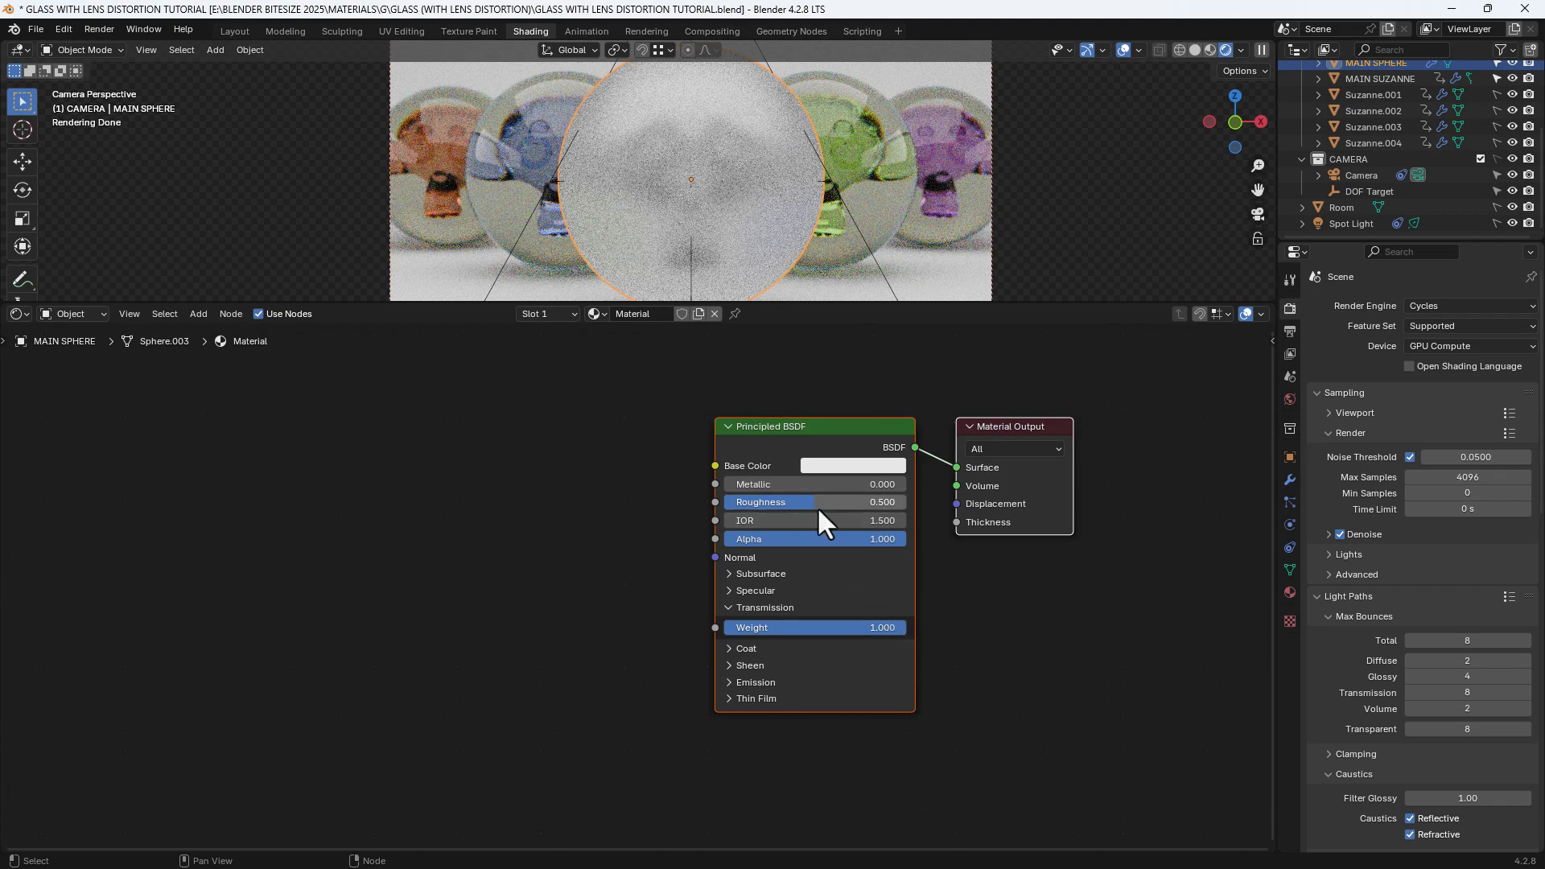
drag(818, 505, 724, 506)
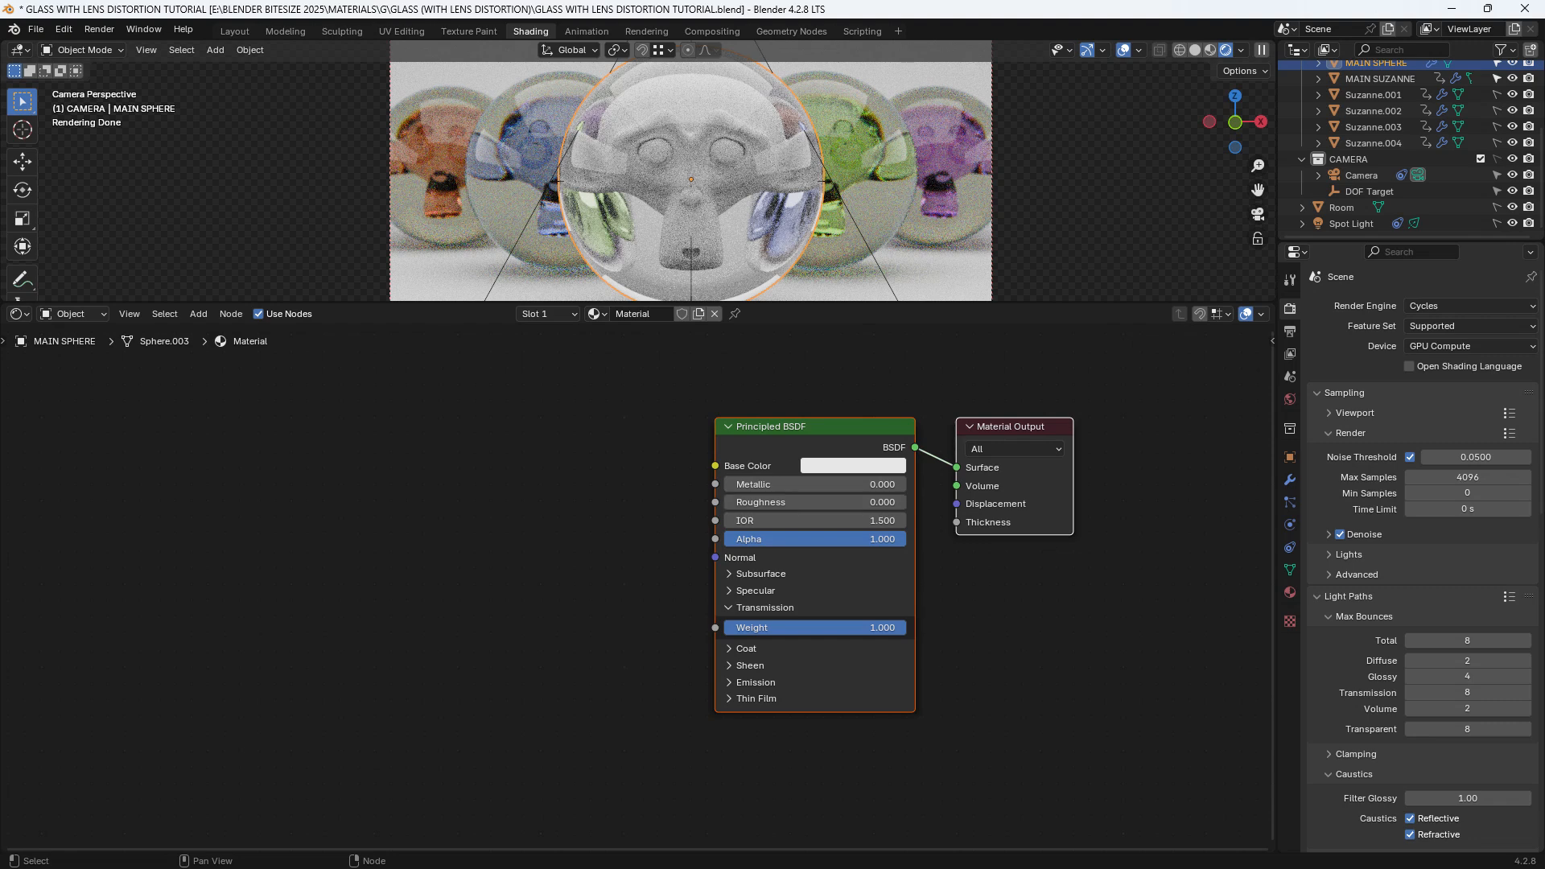
click(671, 483)
middle_drag(656, 482, 708, 496)
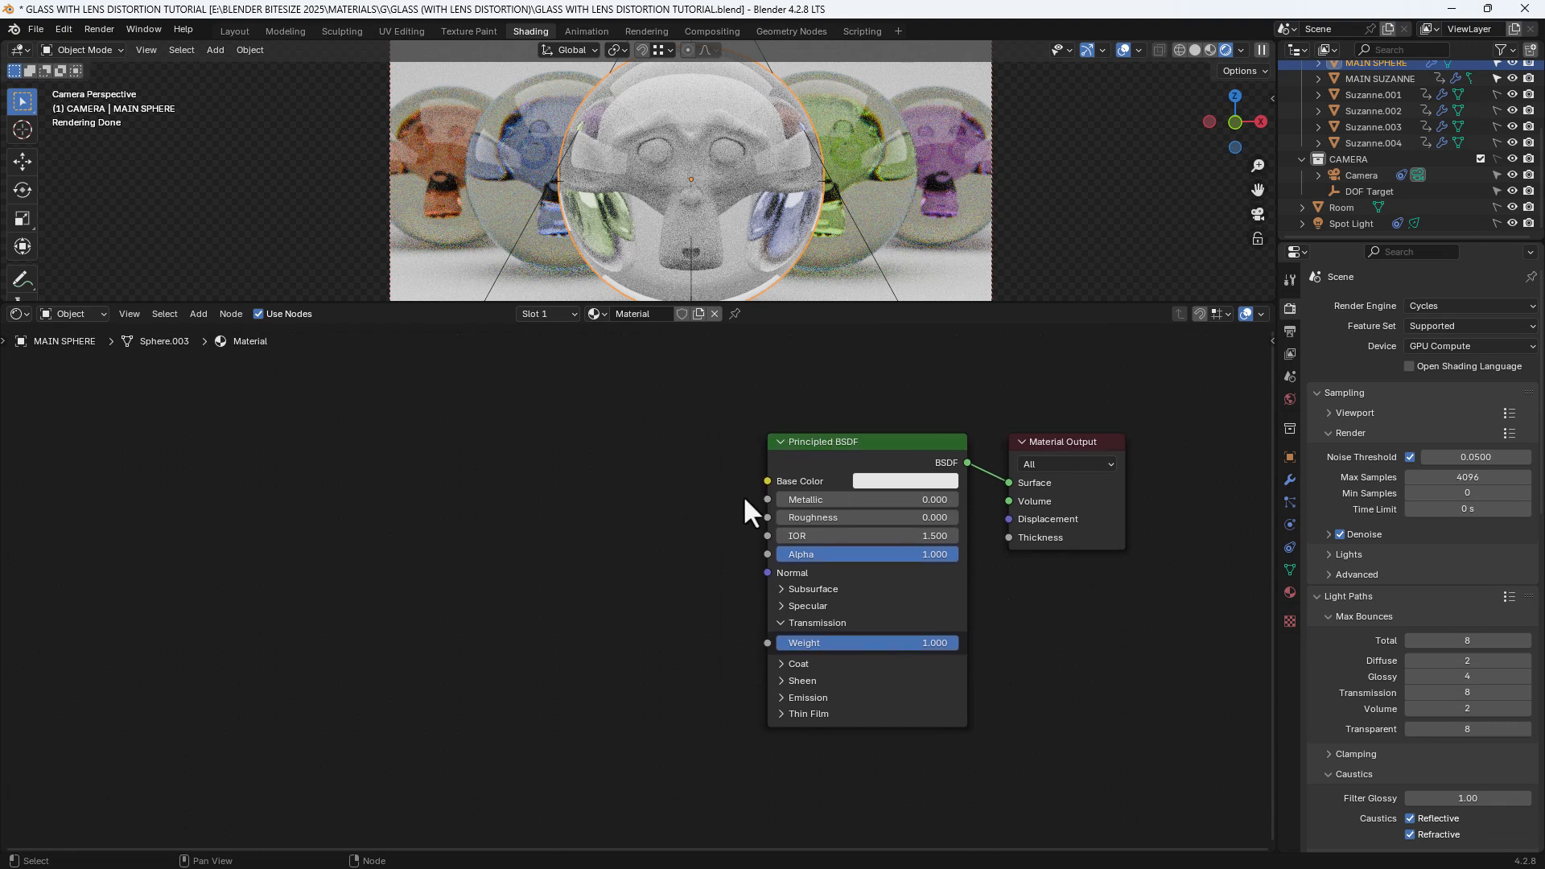
Add a Color Ramp node feeding the Principled BSDF's Base Color
drag(766, 481, 702, 471)
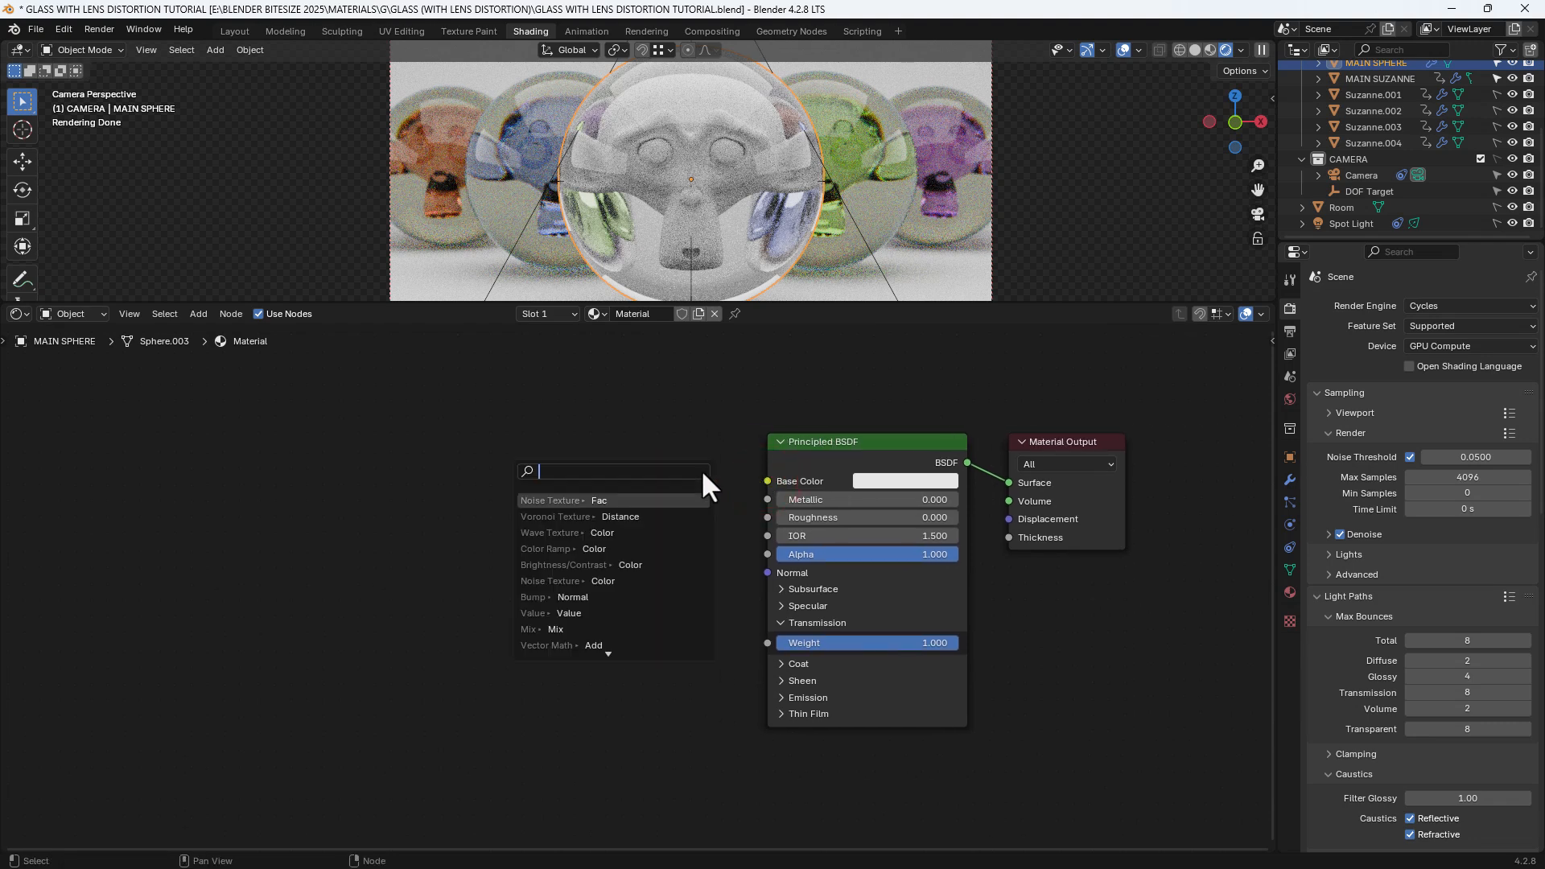
text(COLOR)
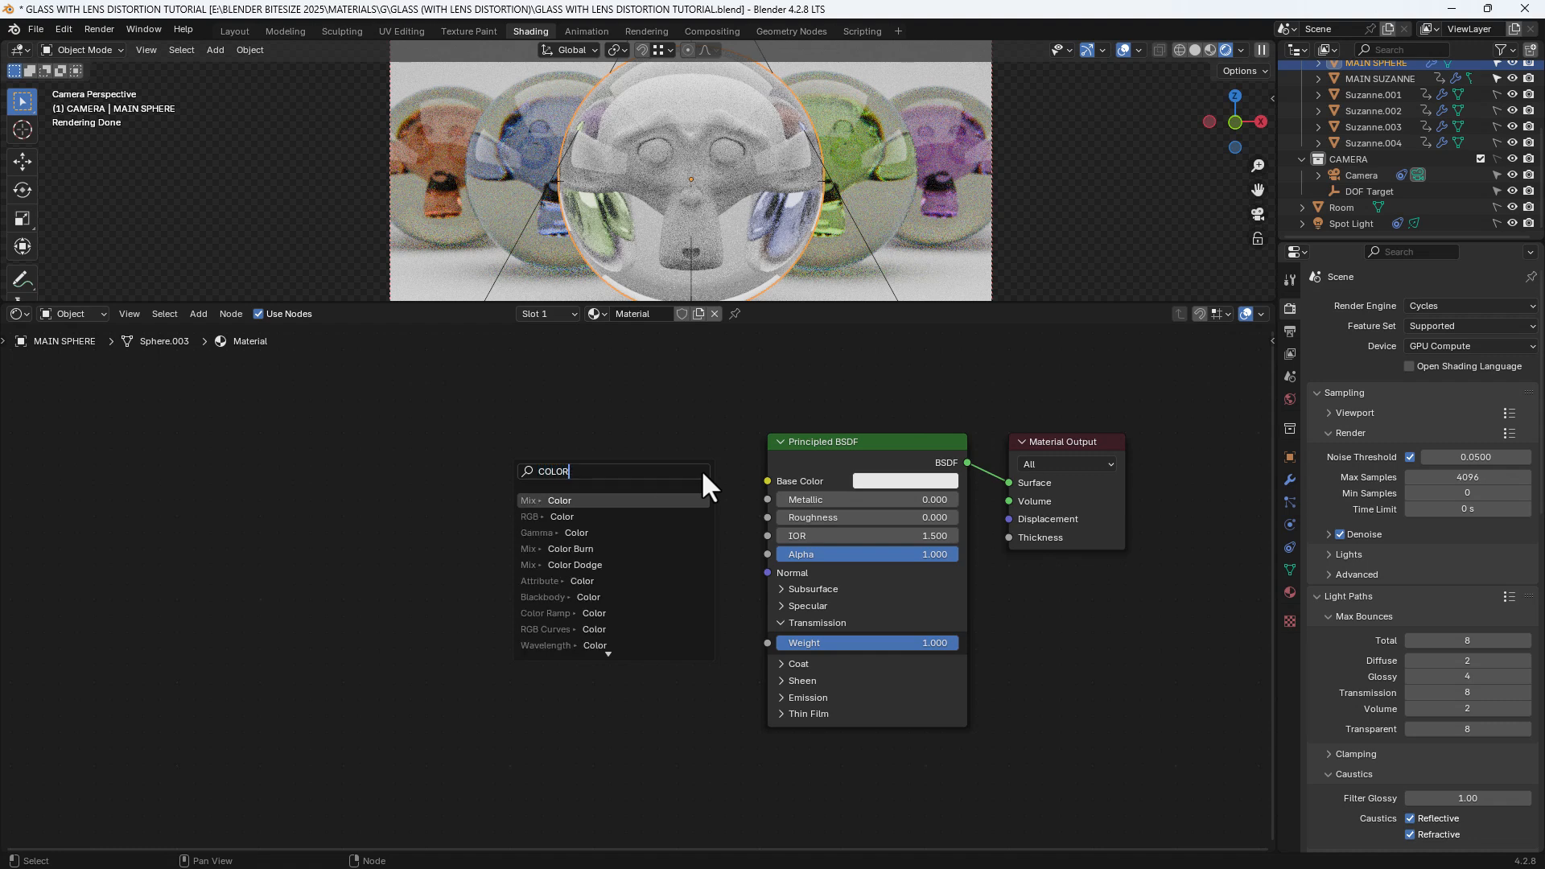
text( RAM)
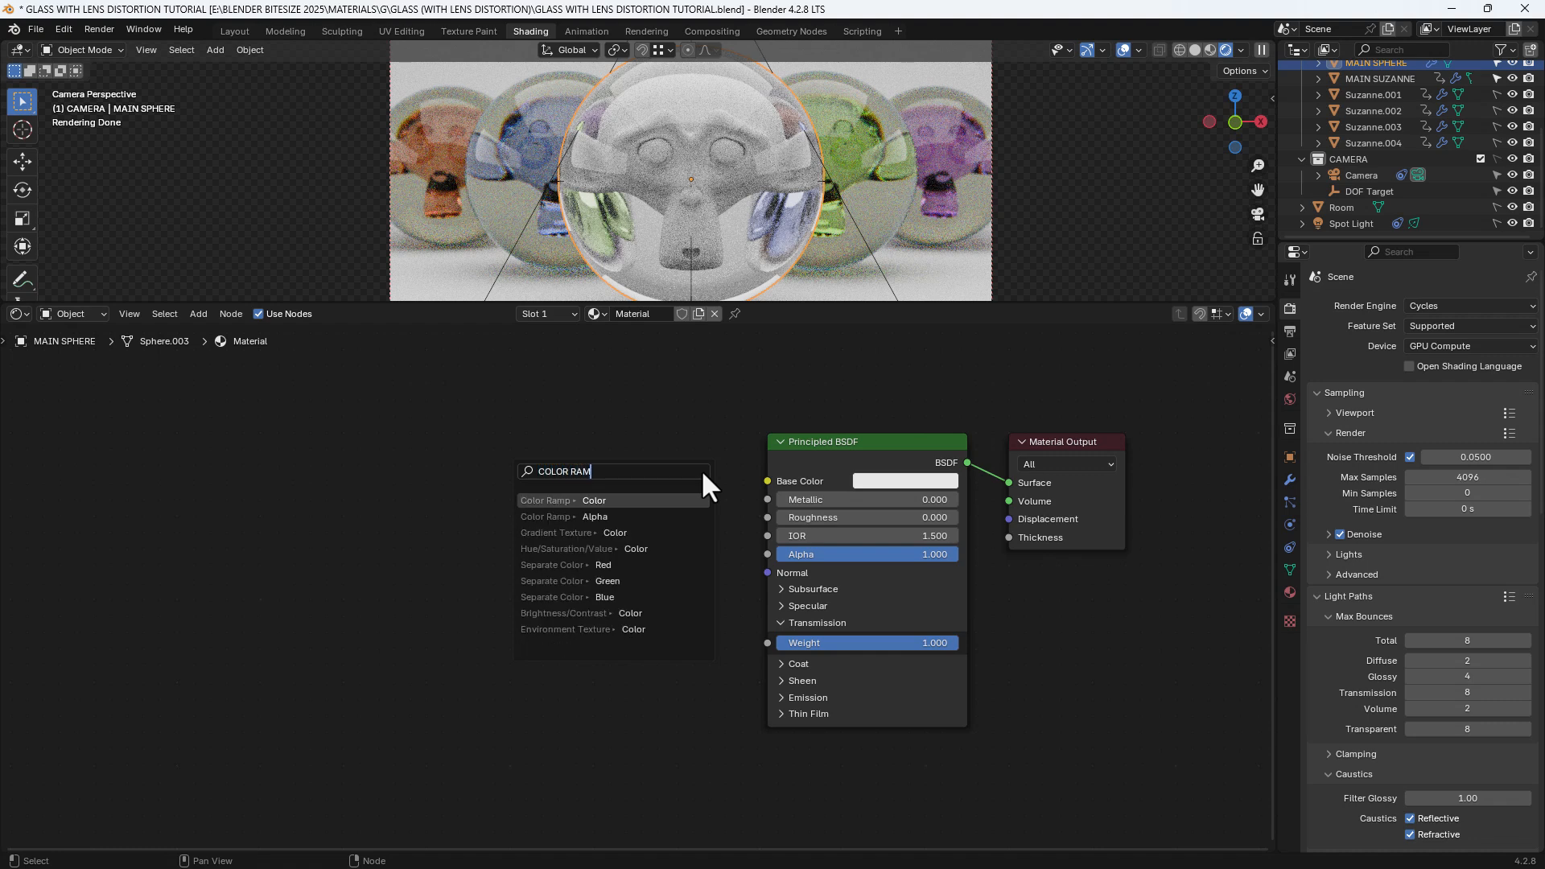
key(Return)
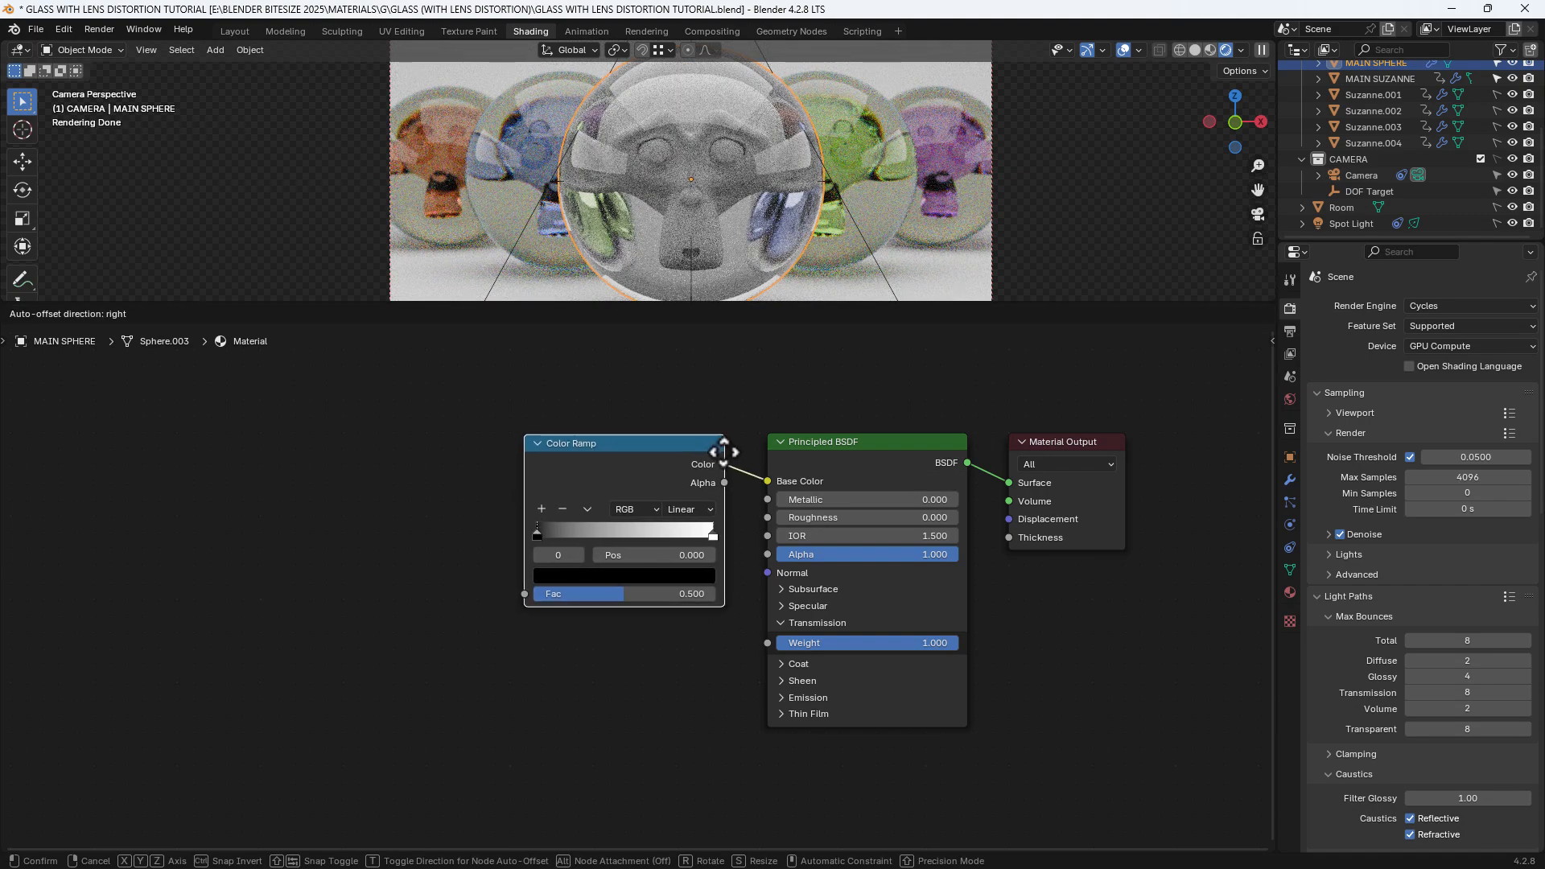
click(723, 451)
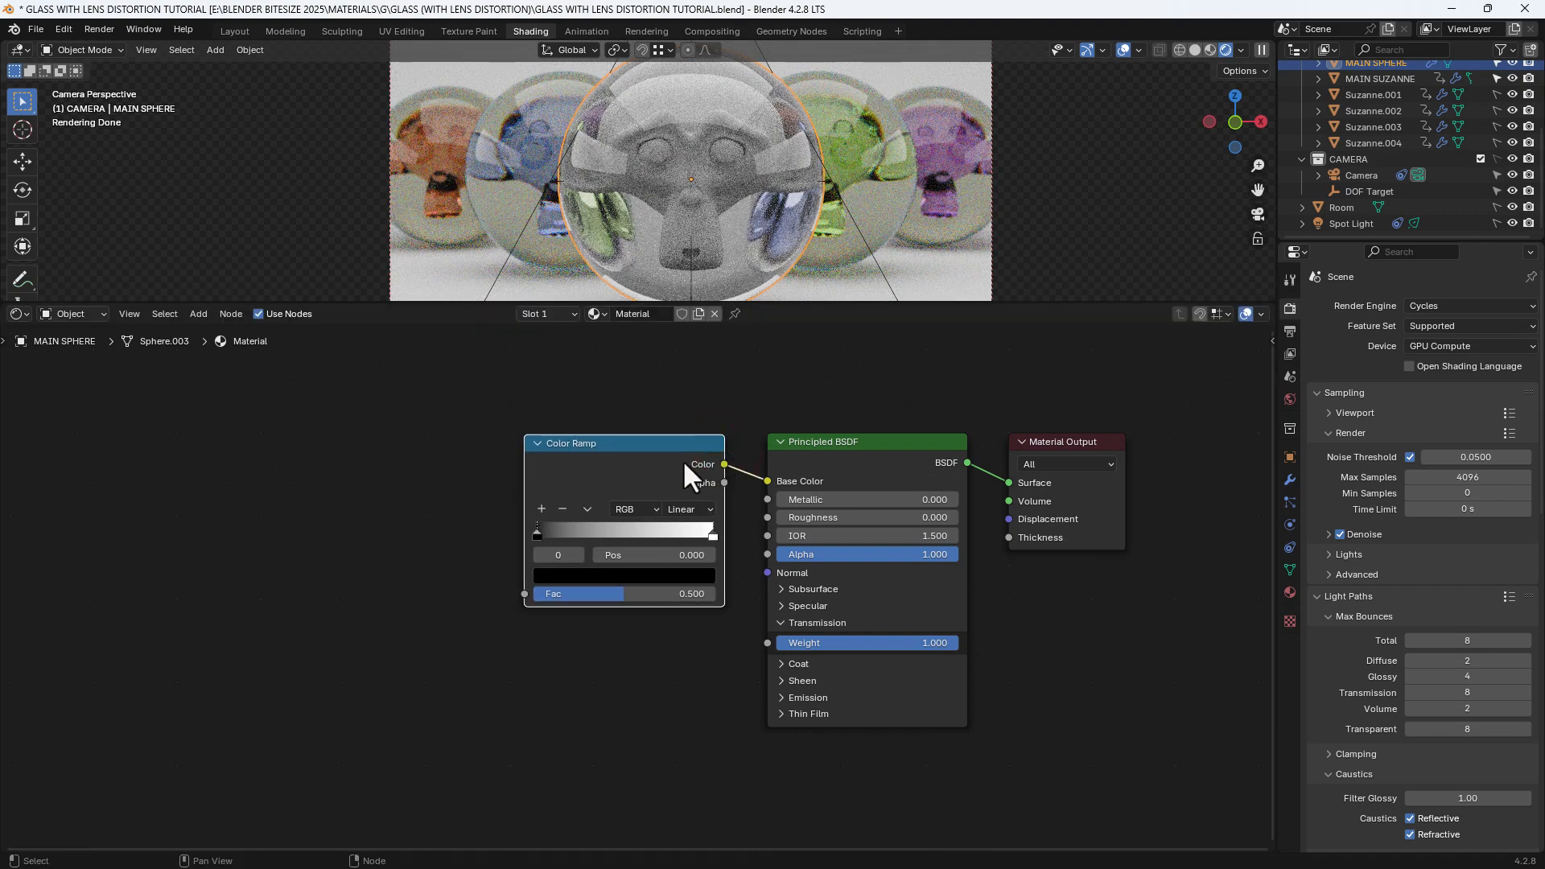
middle_drag(682, 460, 755, 458)
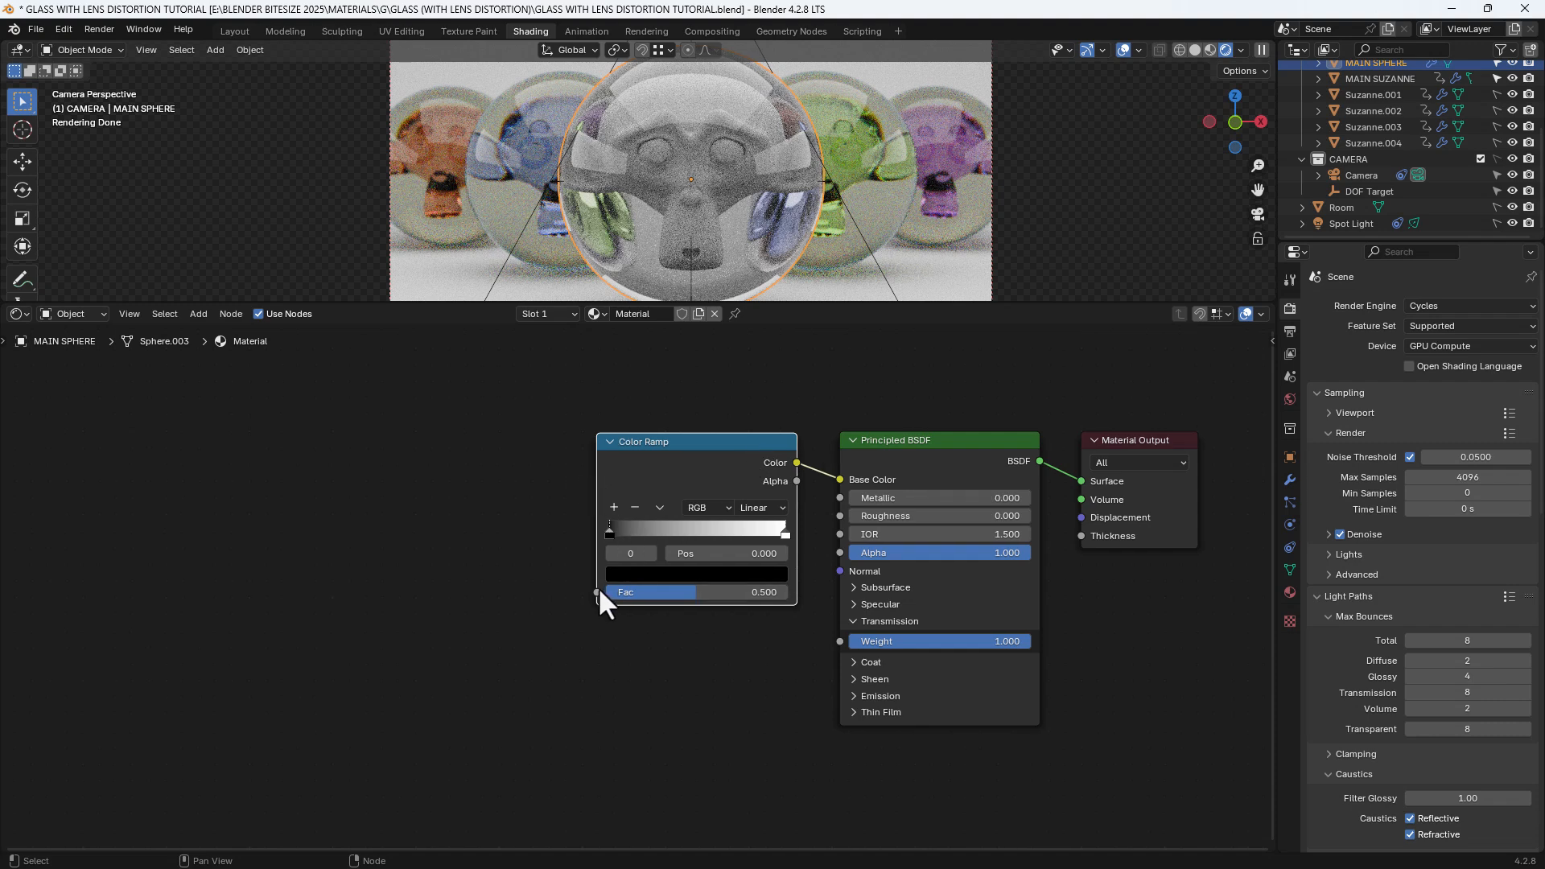
Add a White Noise Texture node driving the Color Ramp's Fac
drag(597, 591, 539, 553)
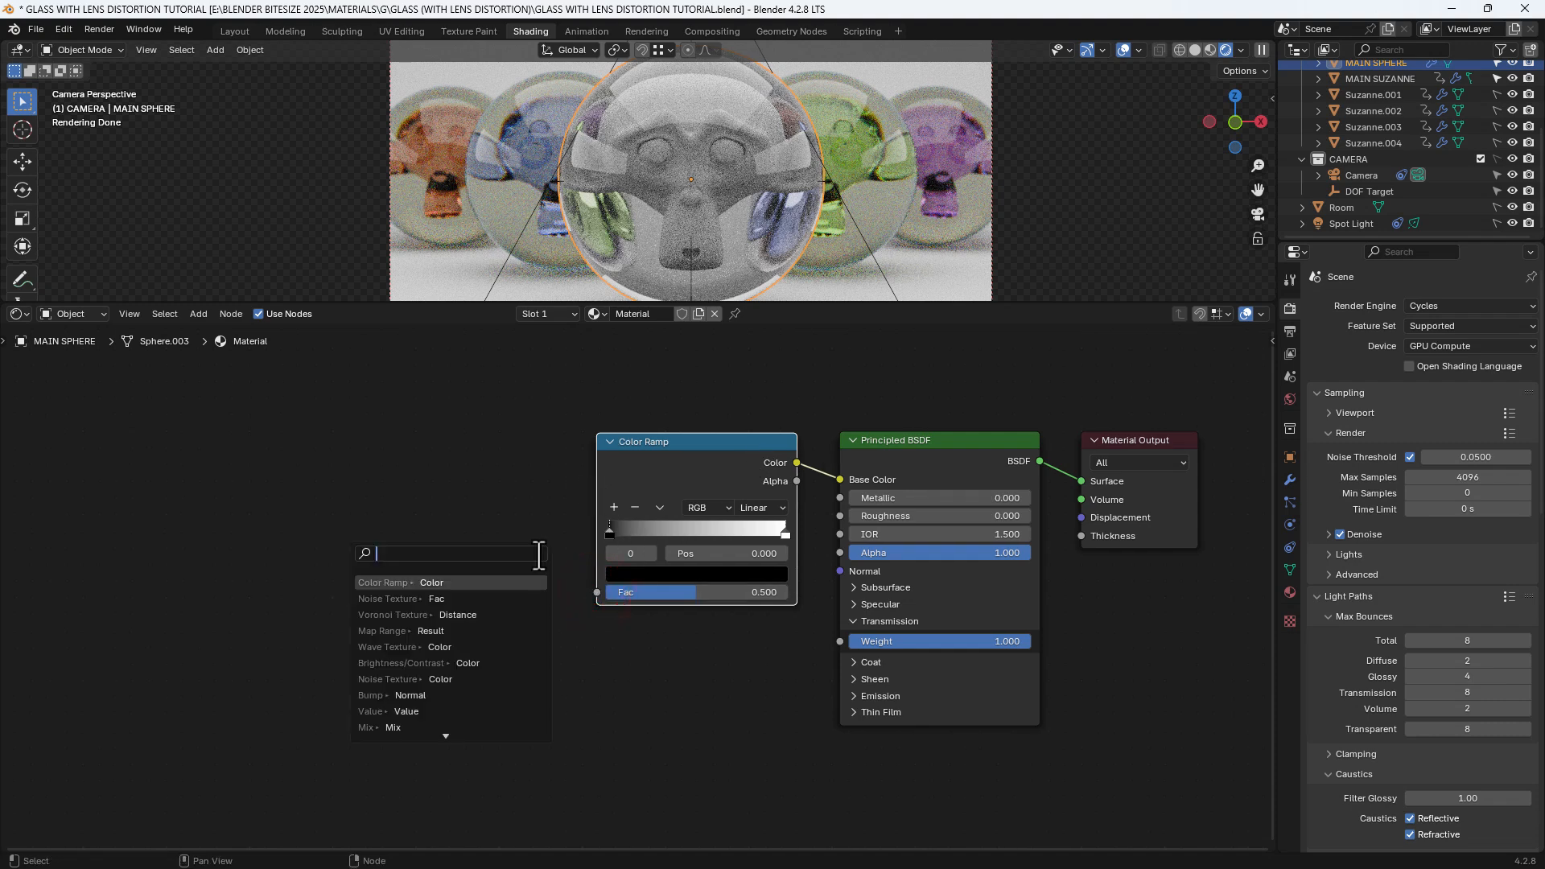
text(WHITE NOISE)
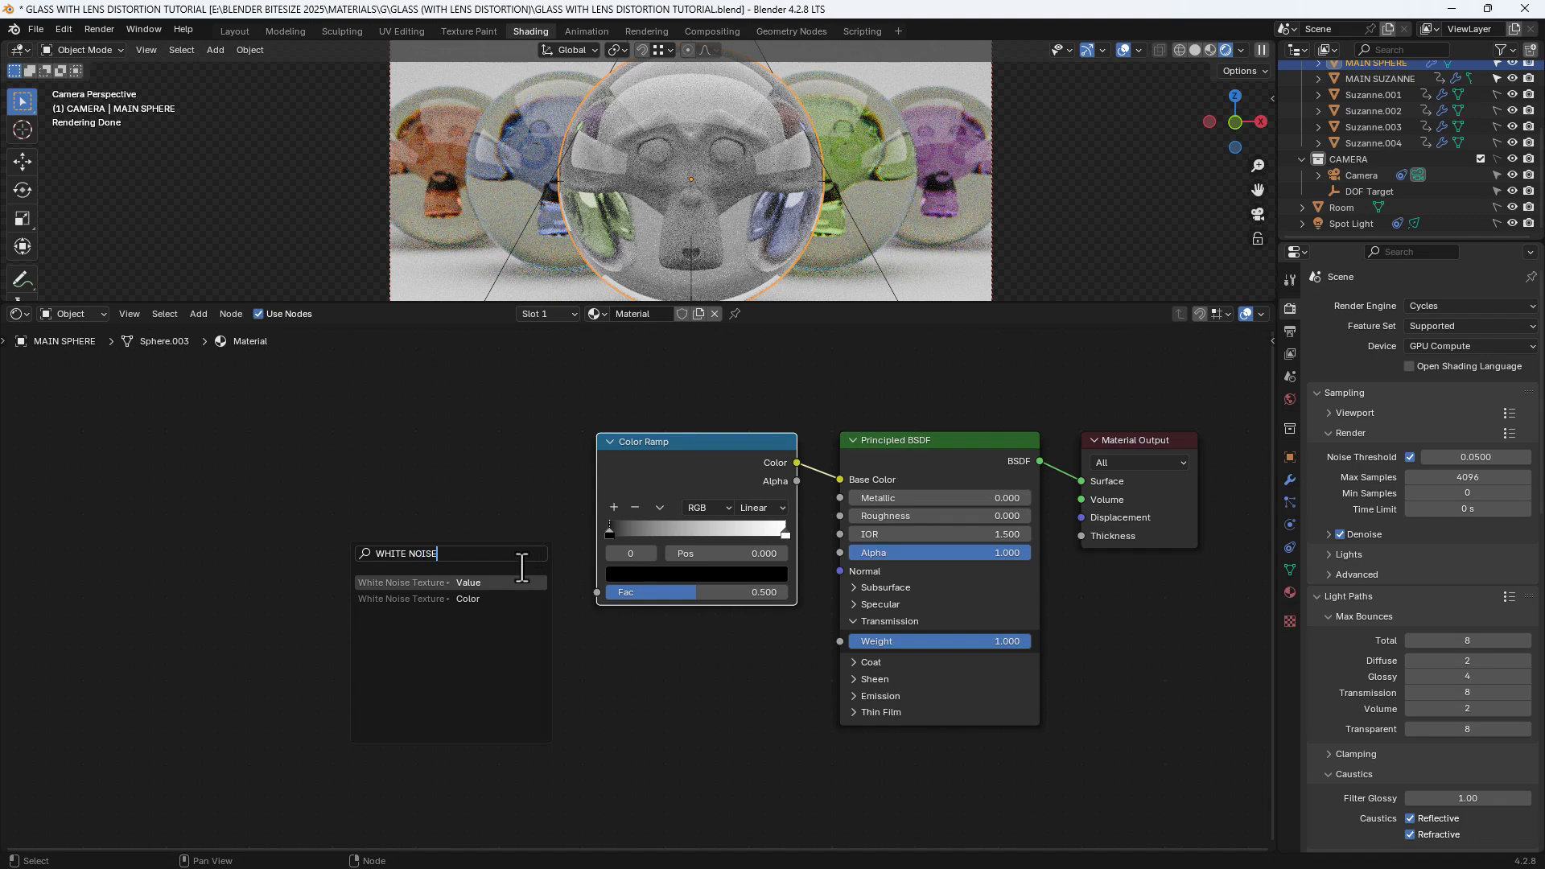
click(508, 599)
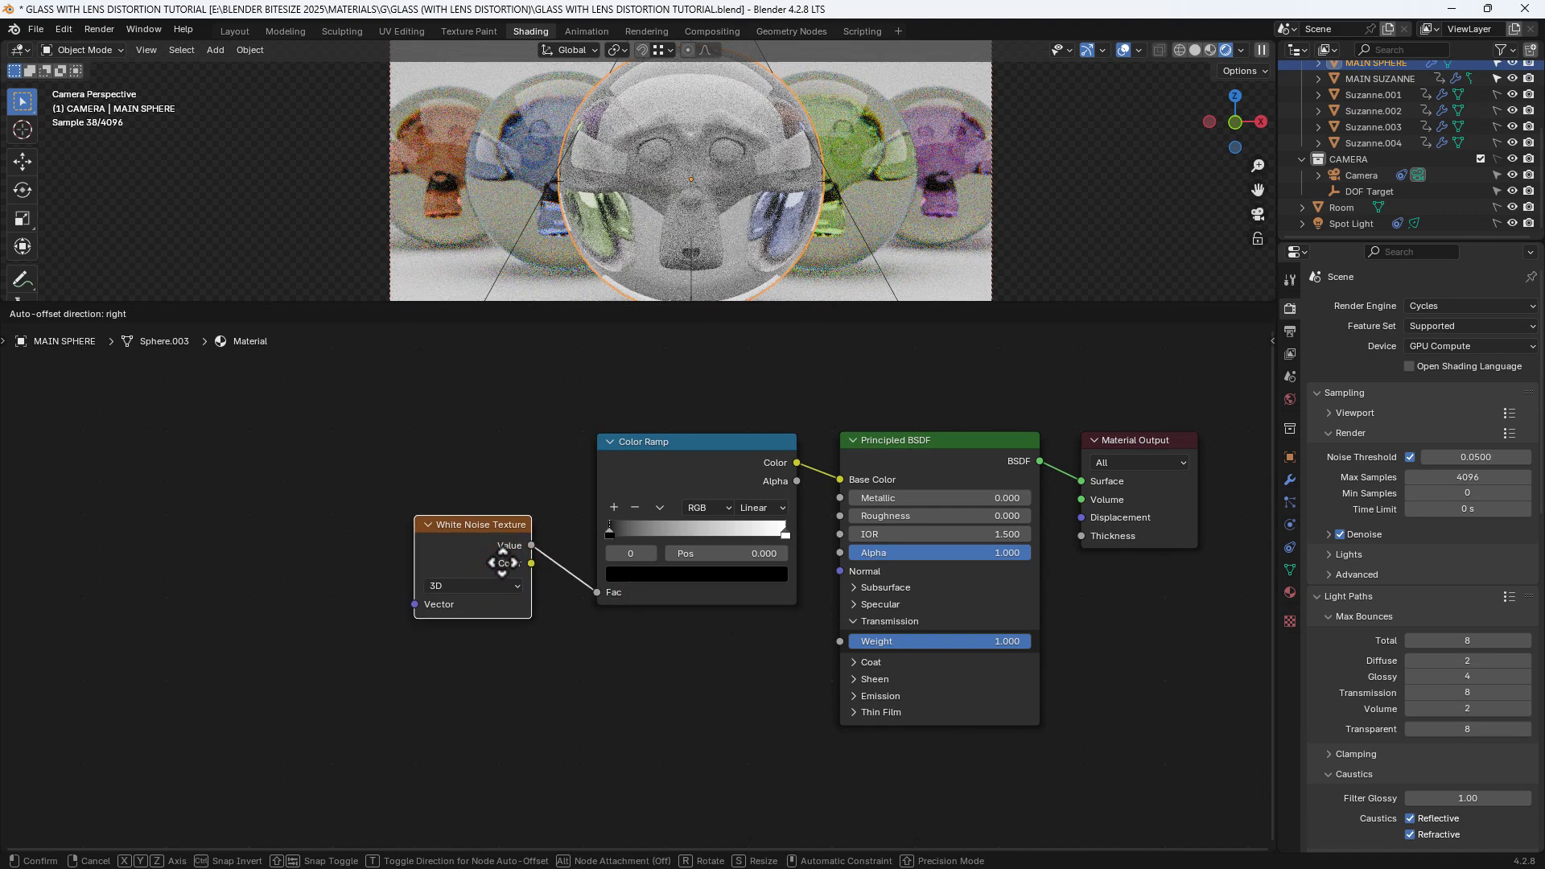
click(501, 557)
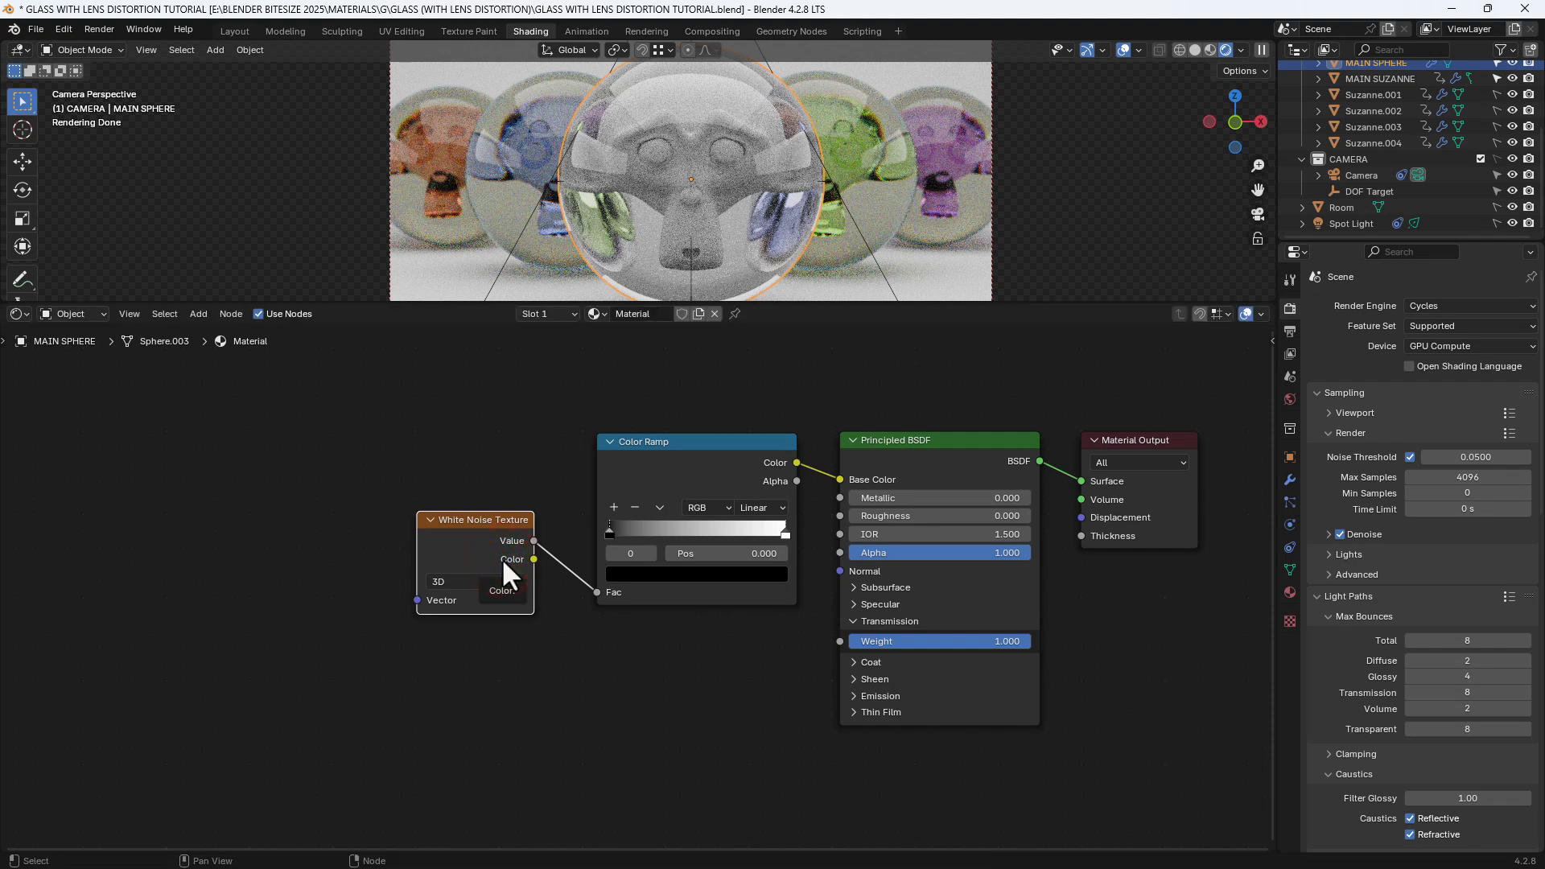
Add a Layer Weight node with its Facing output linked to the noise Vector
drag(417, 599, 373, 564)
text(LAYER)
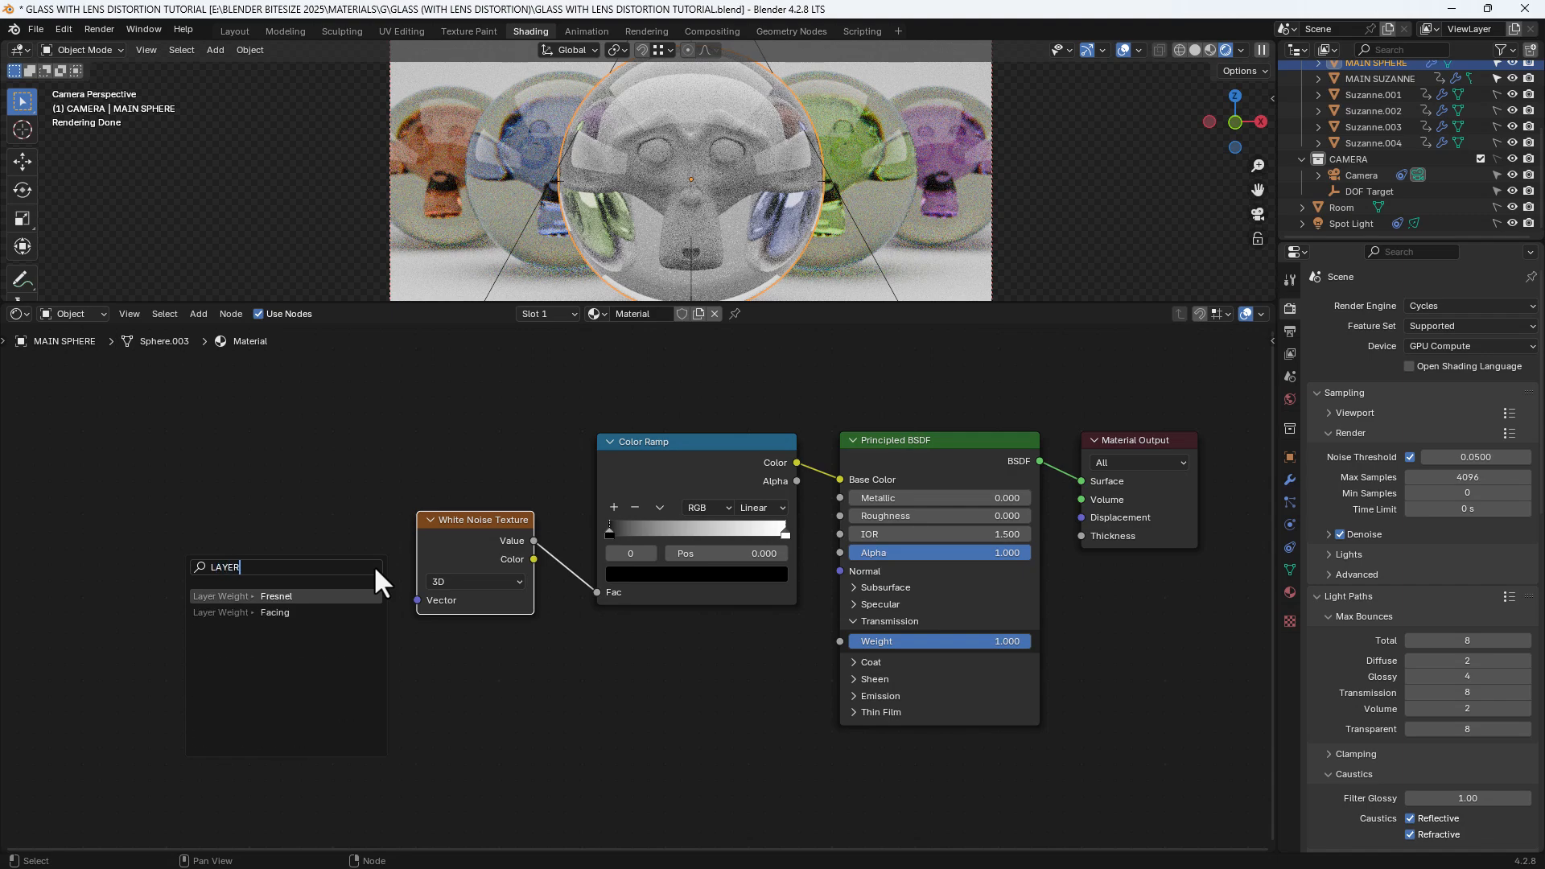
key(Down)
key(Return)
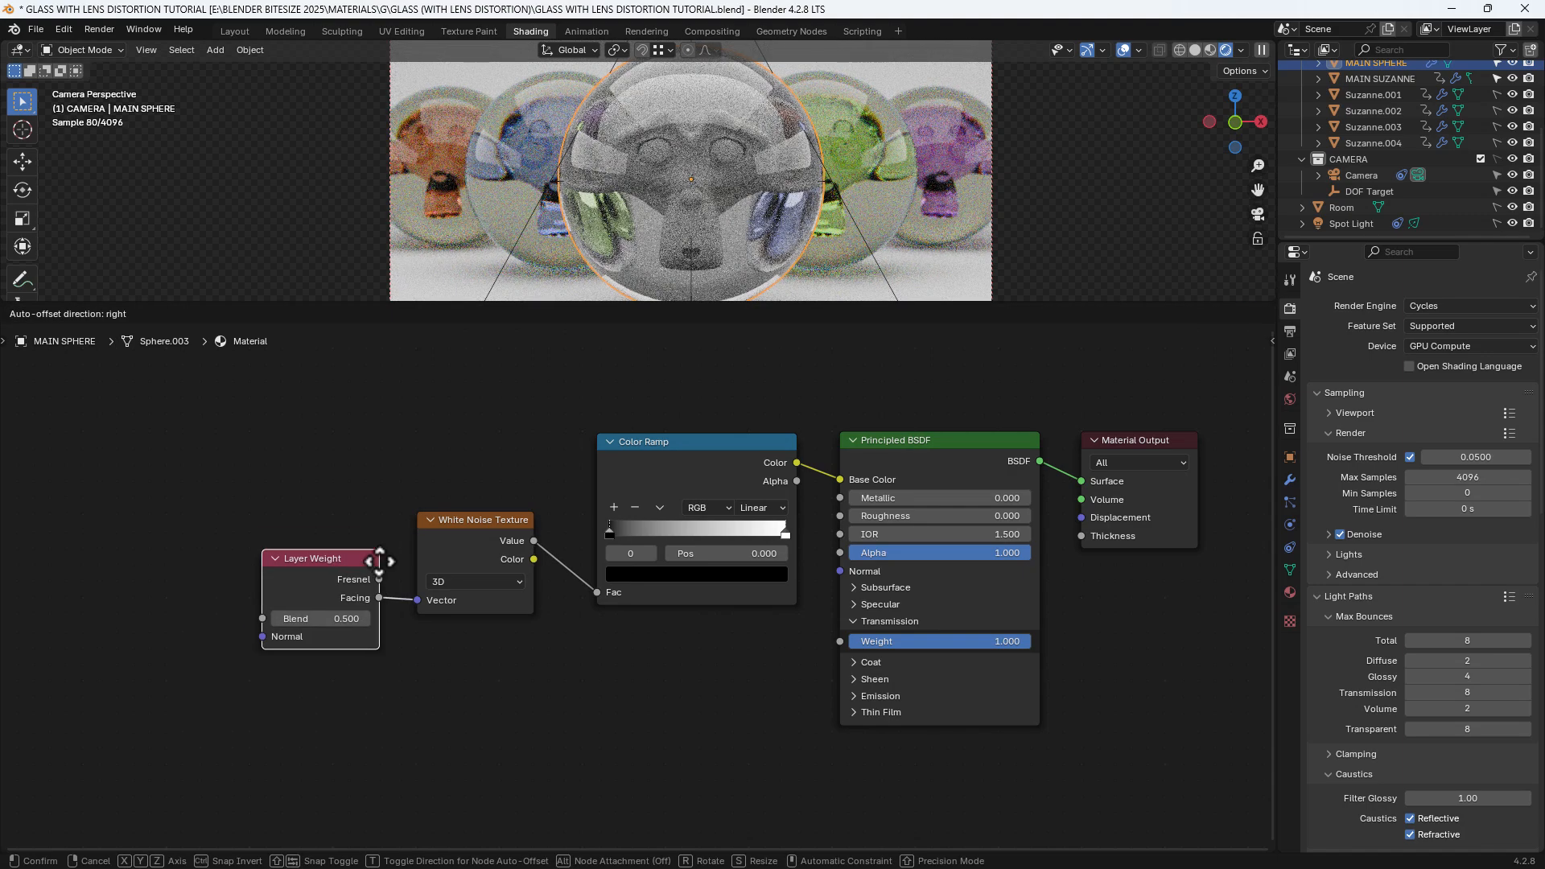
click(369, 537)
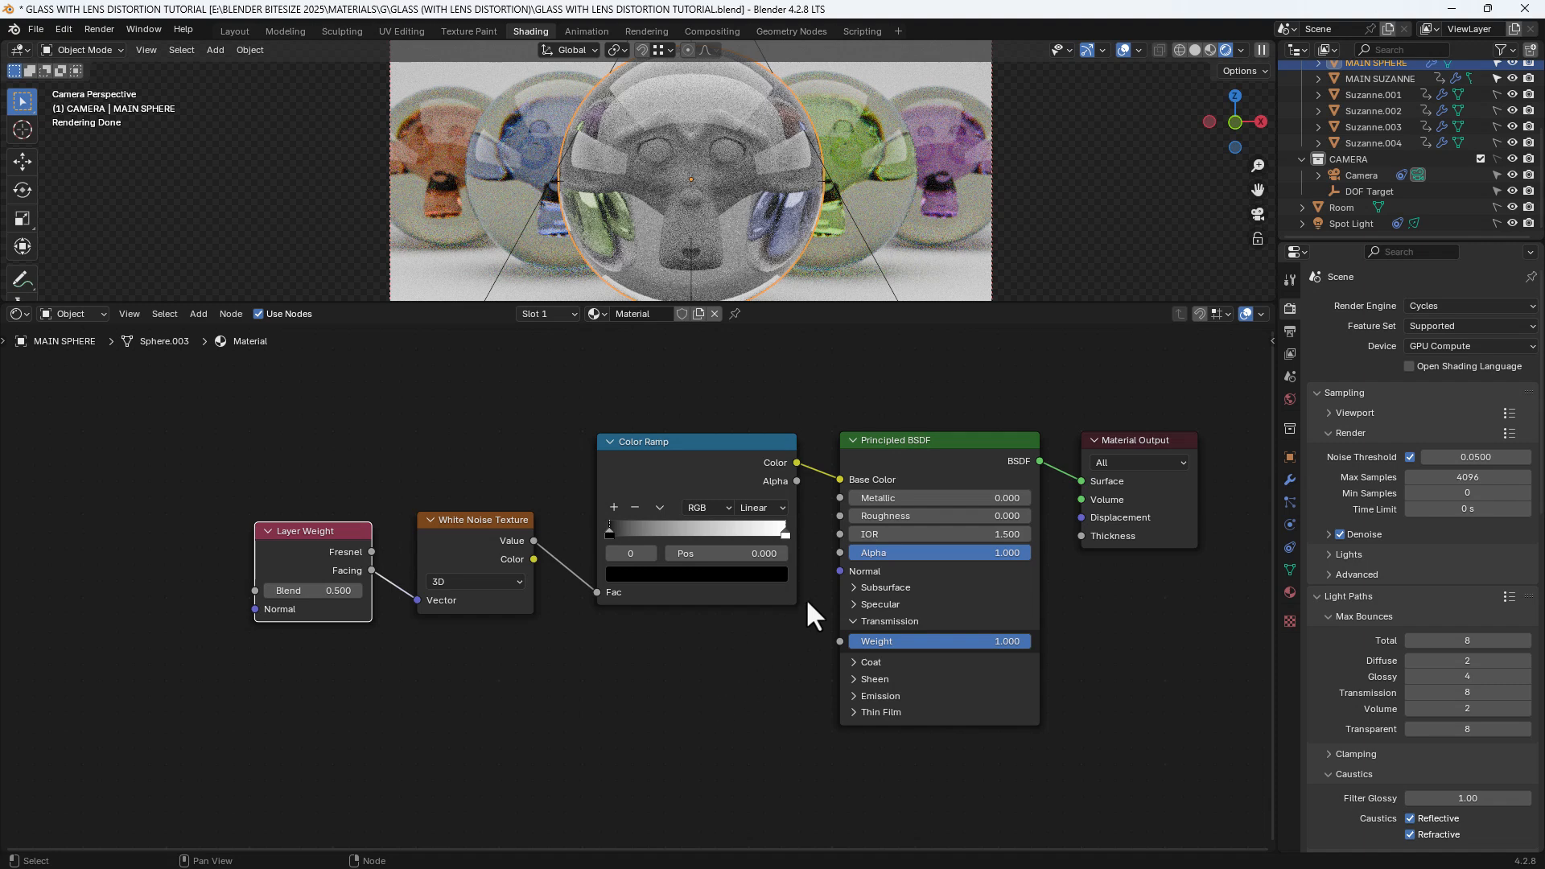
Add a Map Range node driving the Principled BSDF's IOR
drag(840, 535, 676, 687)
text(MAP RANGE)
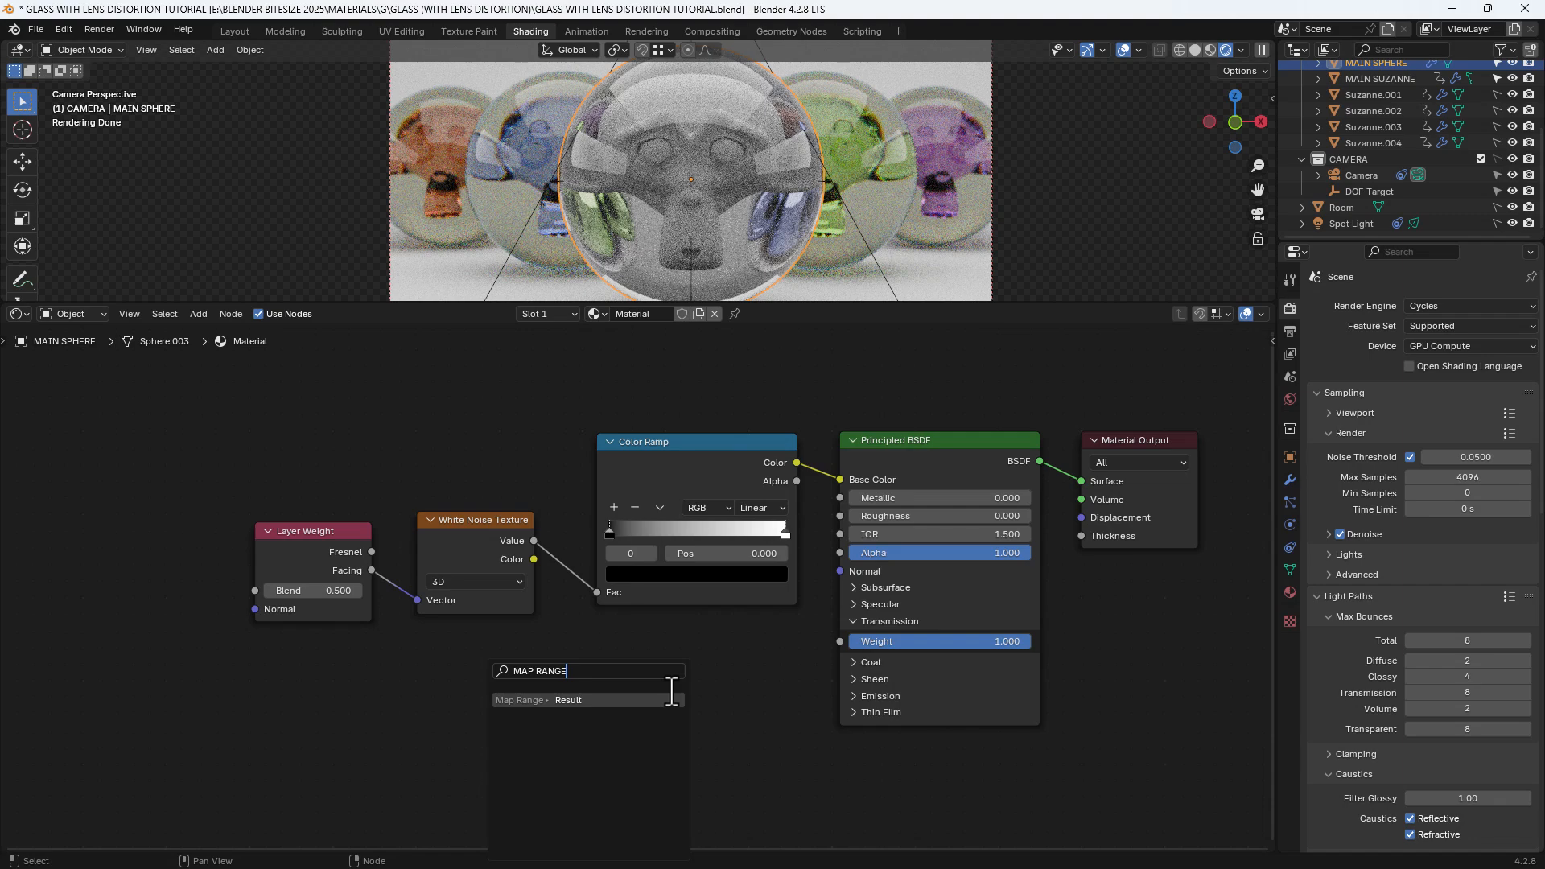
key(Return)
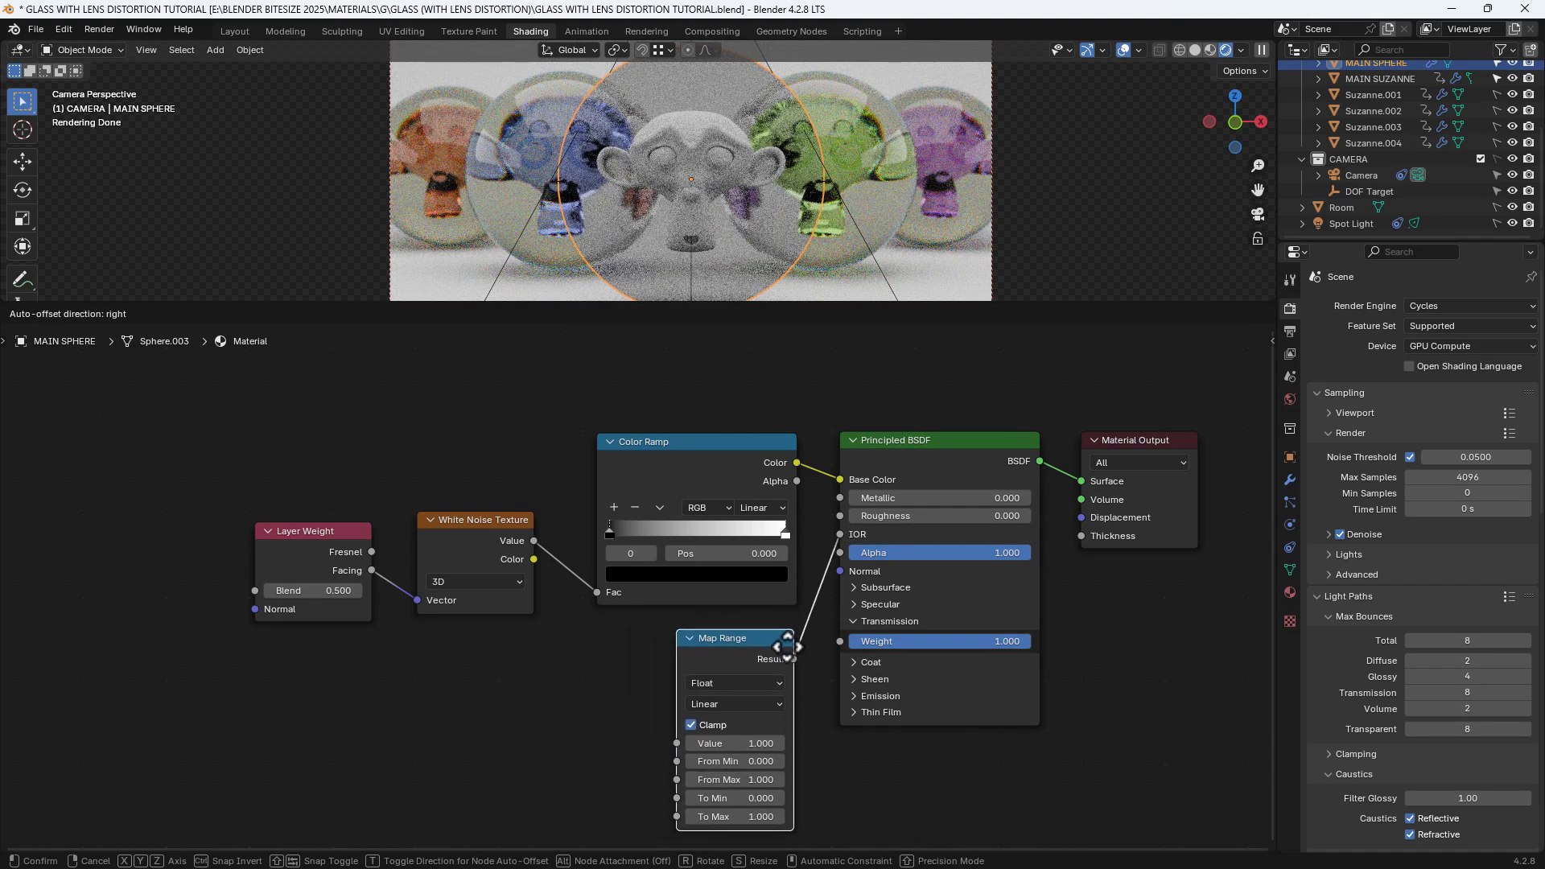
click(790, 645)
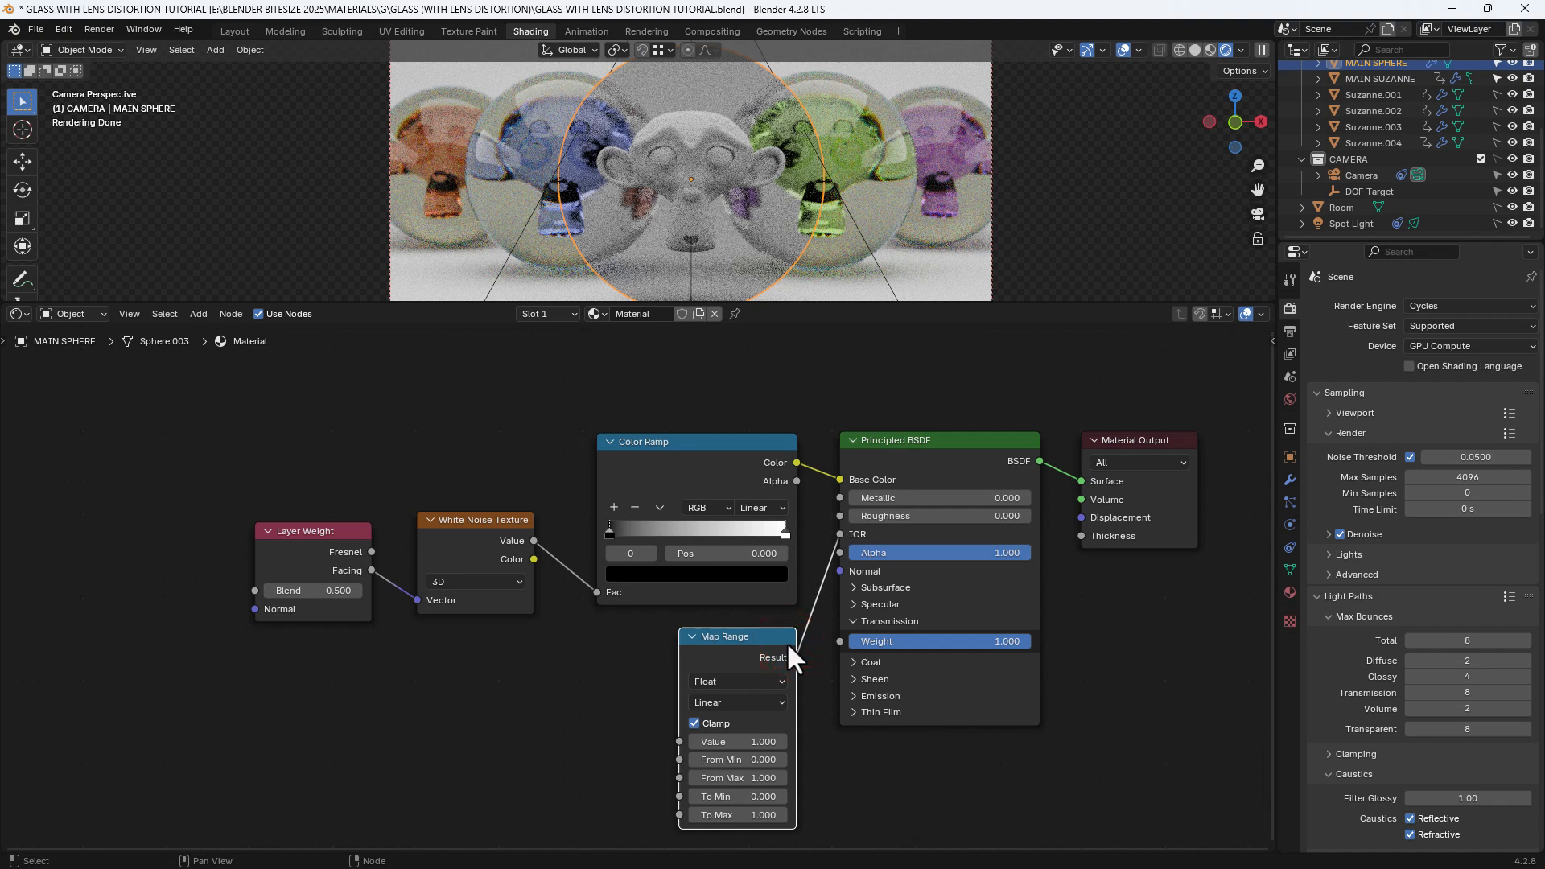
middle_drag(964, 728, 800, 620)
click(867, 692)
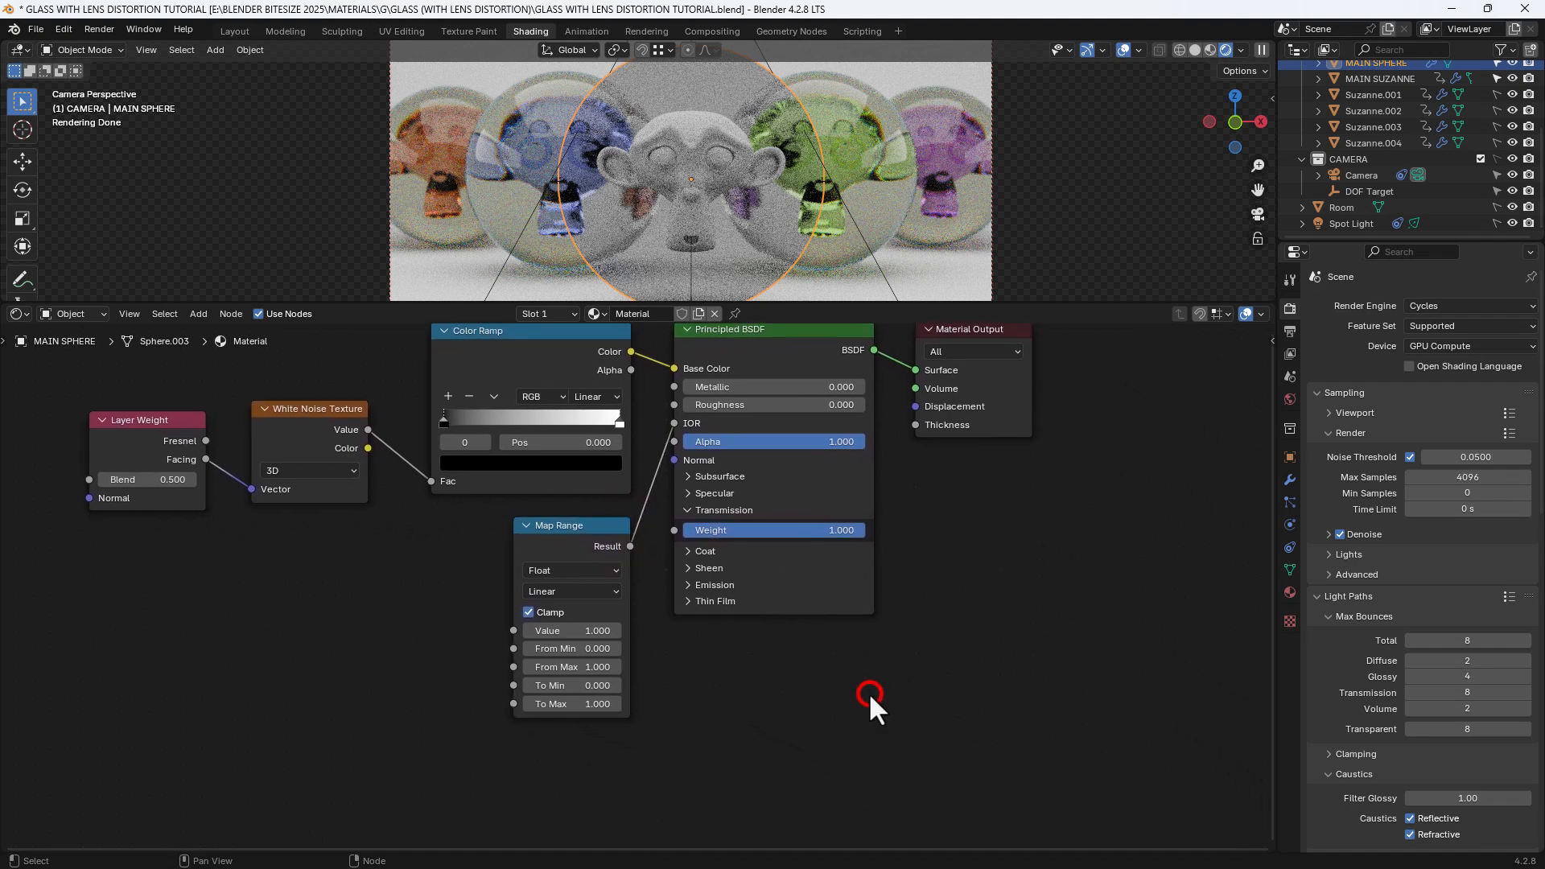
Add a Glass BSDF node below the other shaders
key(shift+a)
click(855, 670)
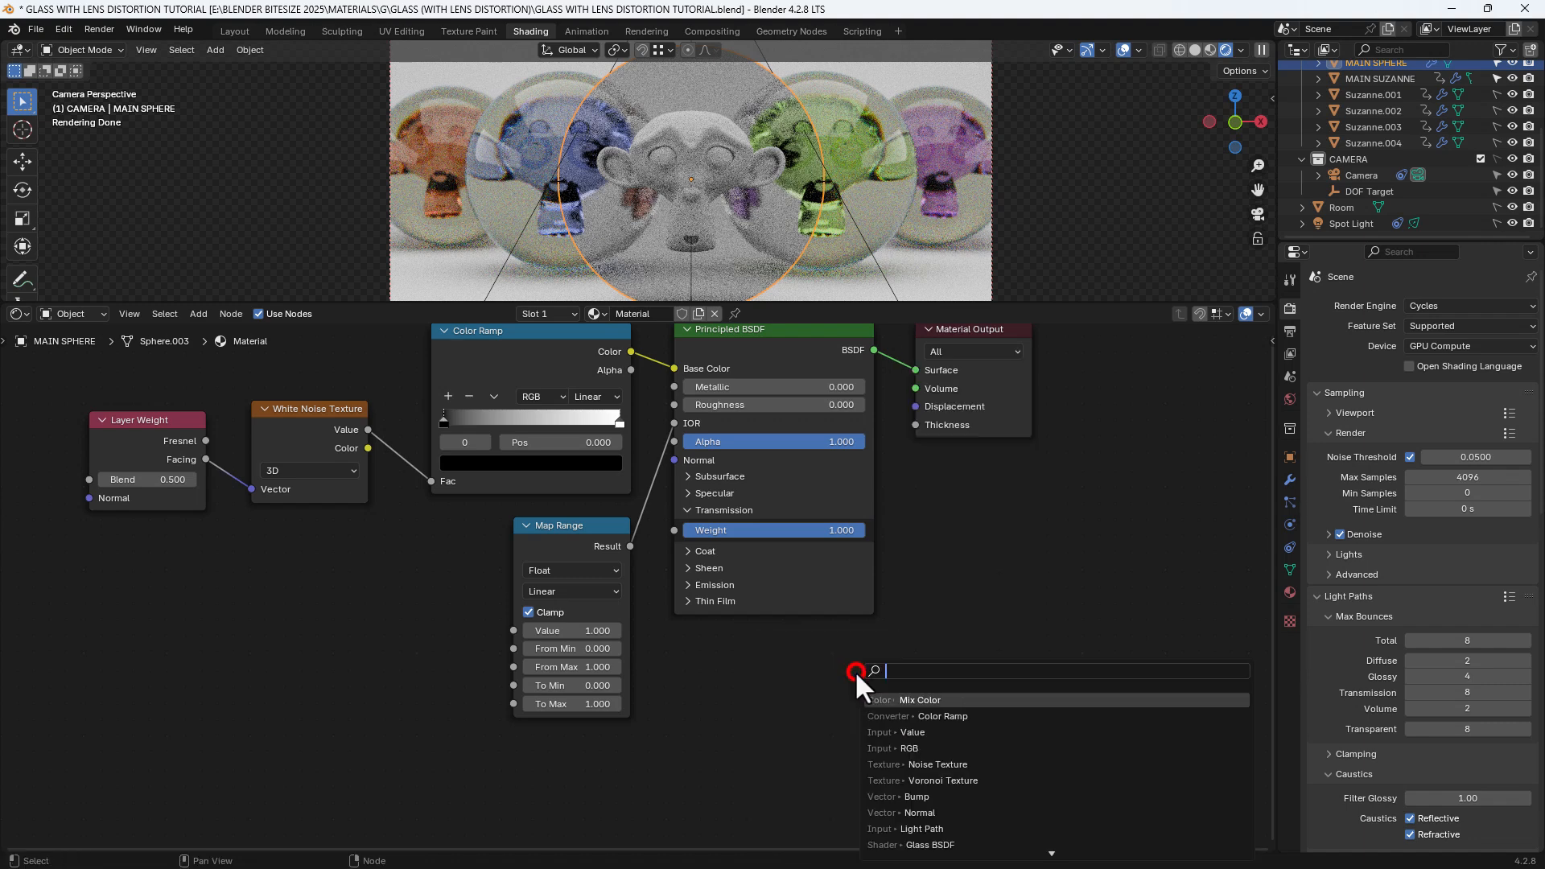
text(GLASS)
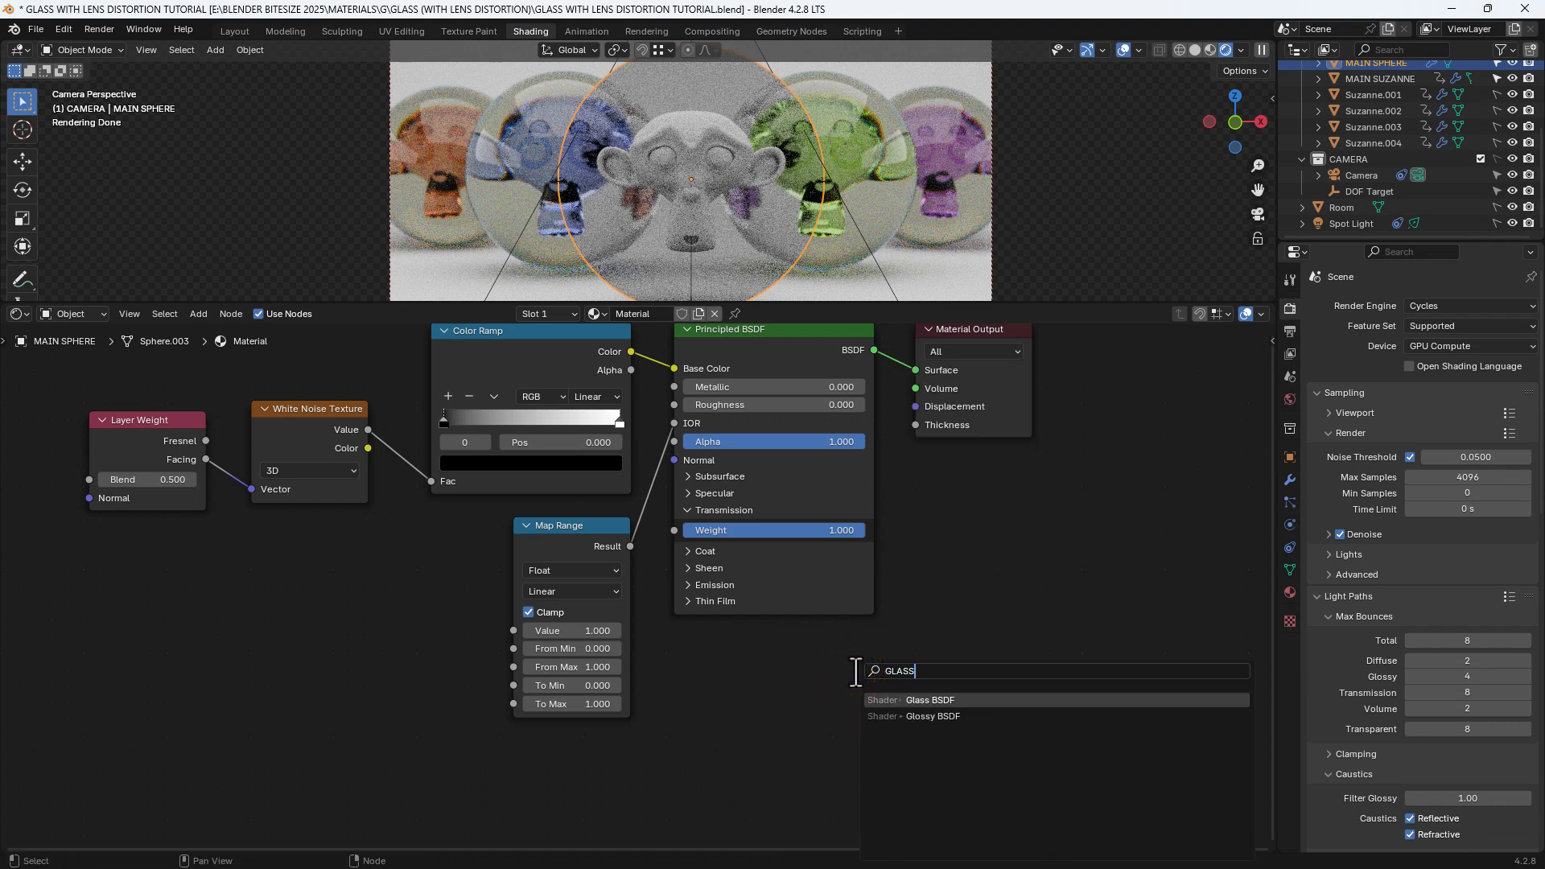
click(931, 700)
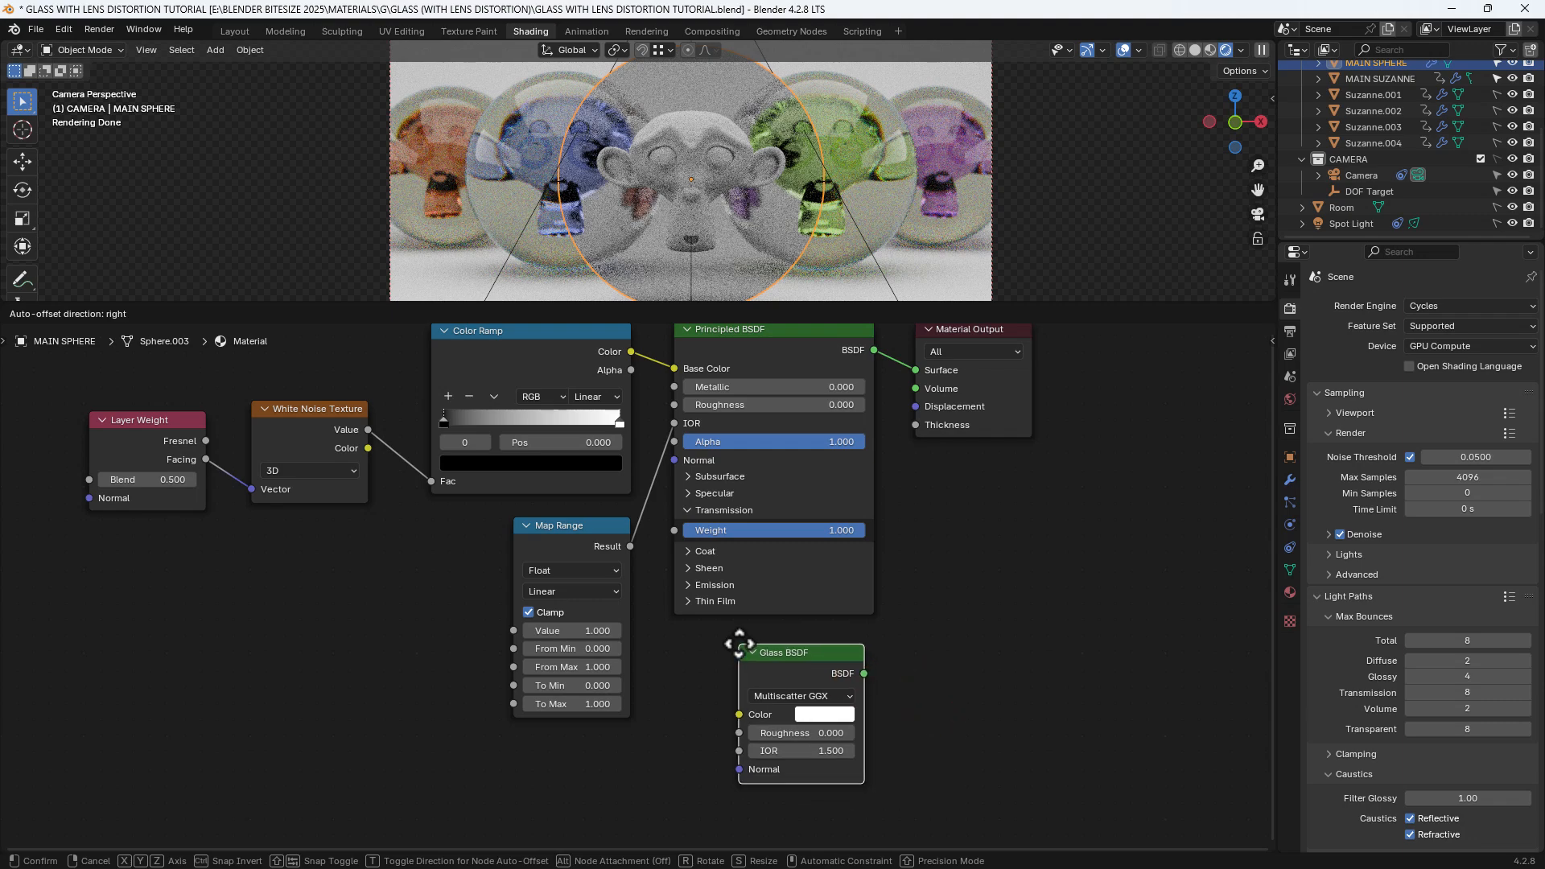
click(744, 635)
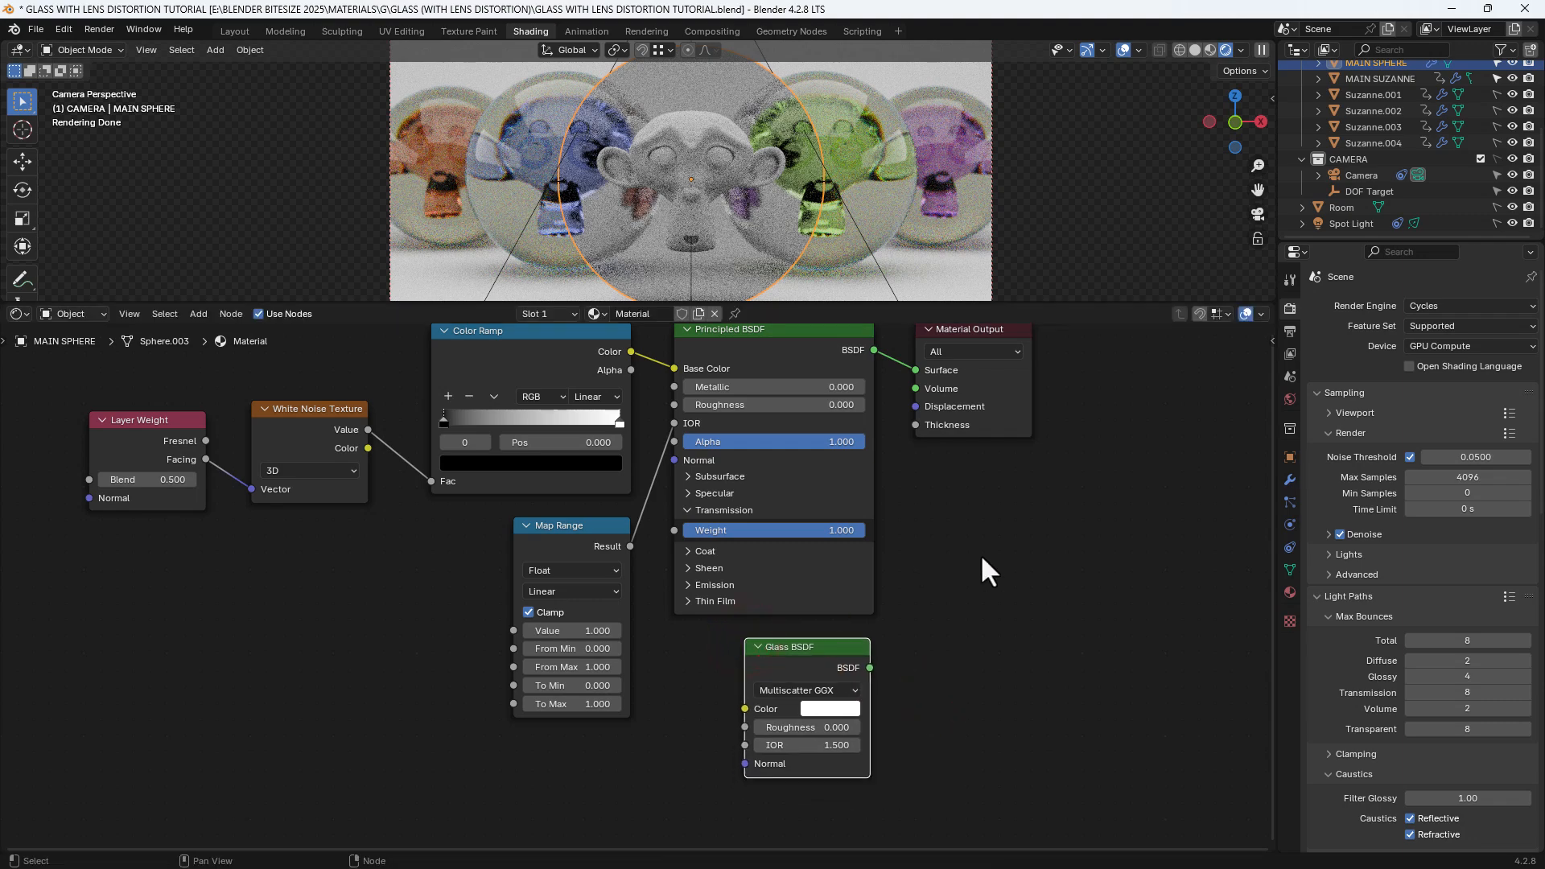
Combine the Glass and Principled BSDFs through a Mix Shader and arrange it beside Material Output
ctrl+shift+right_drag(842, 652, 837, 586)
drag(946, 332, 1115, 479)
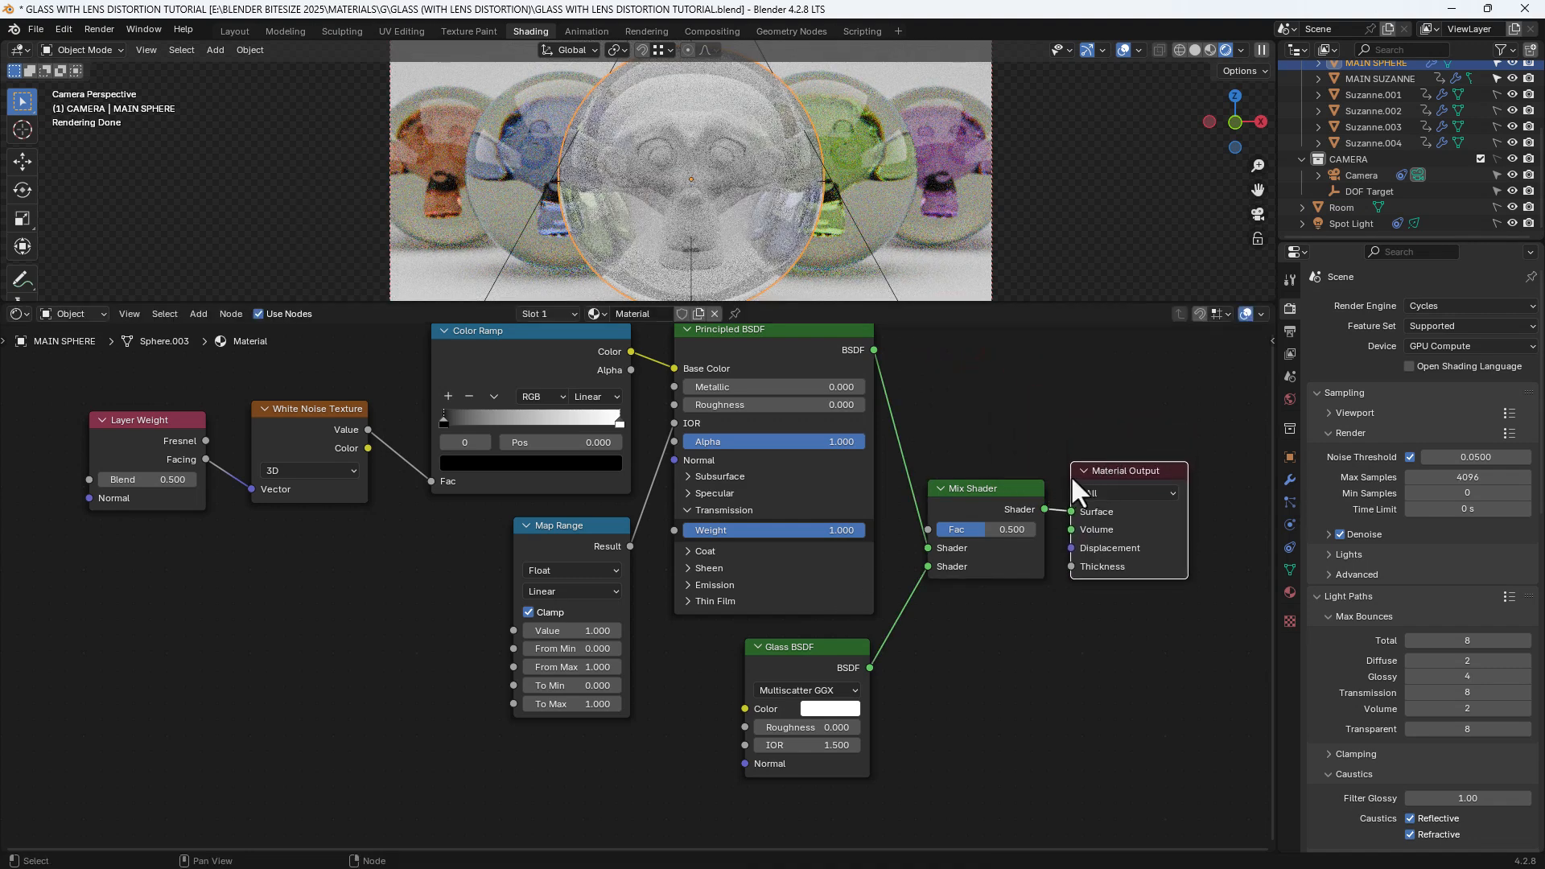
middle_drag(953, 451, 992, 544)
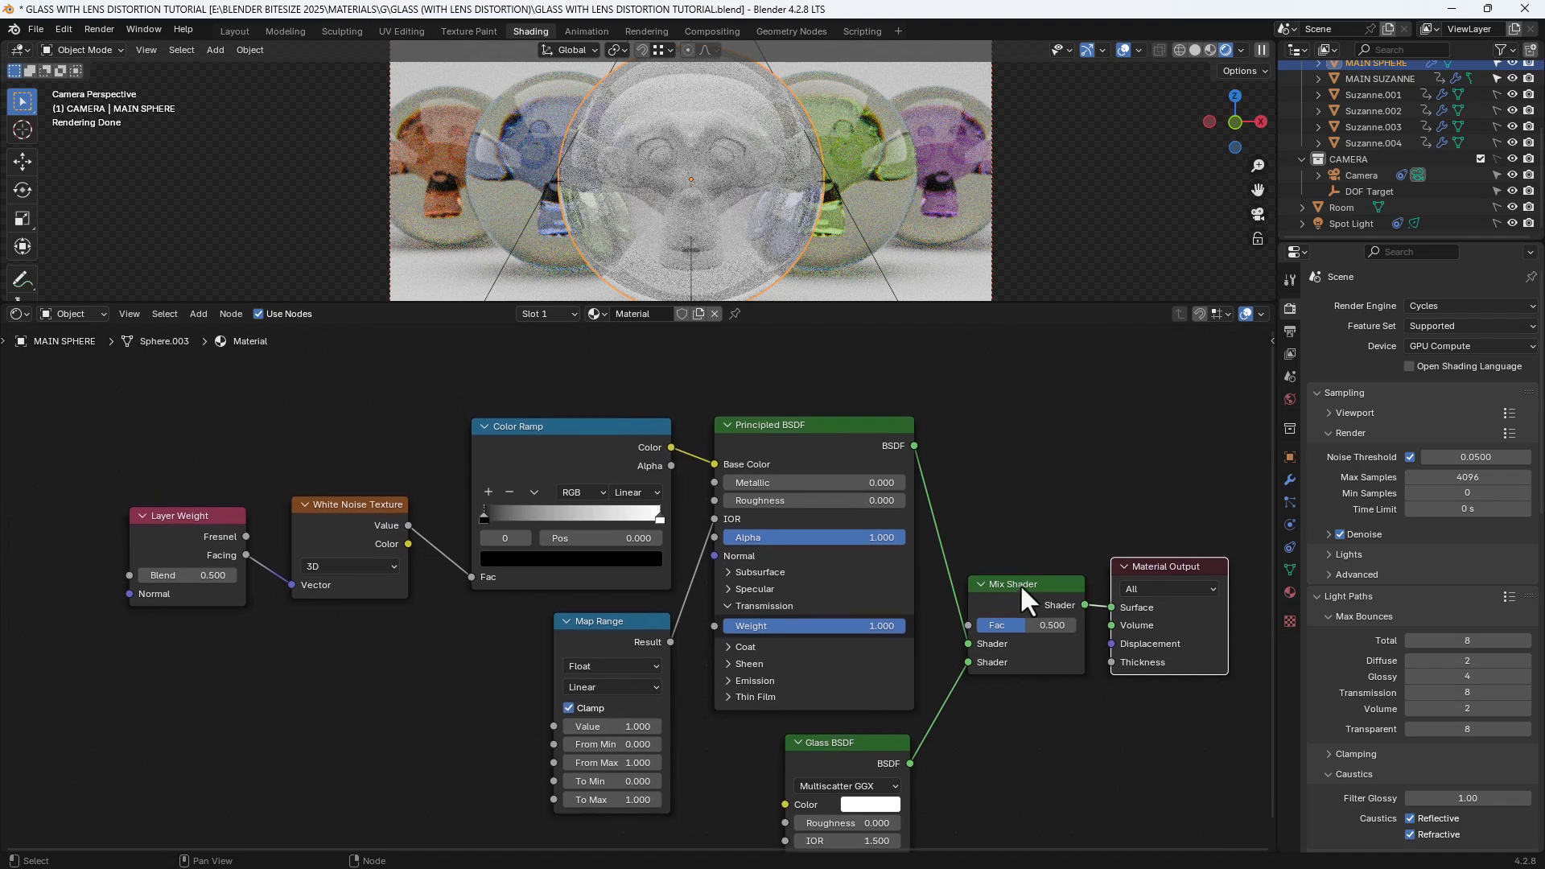
drag(1022, 586, 1022, 438)
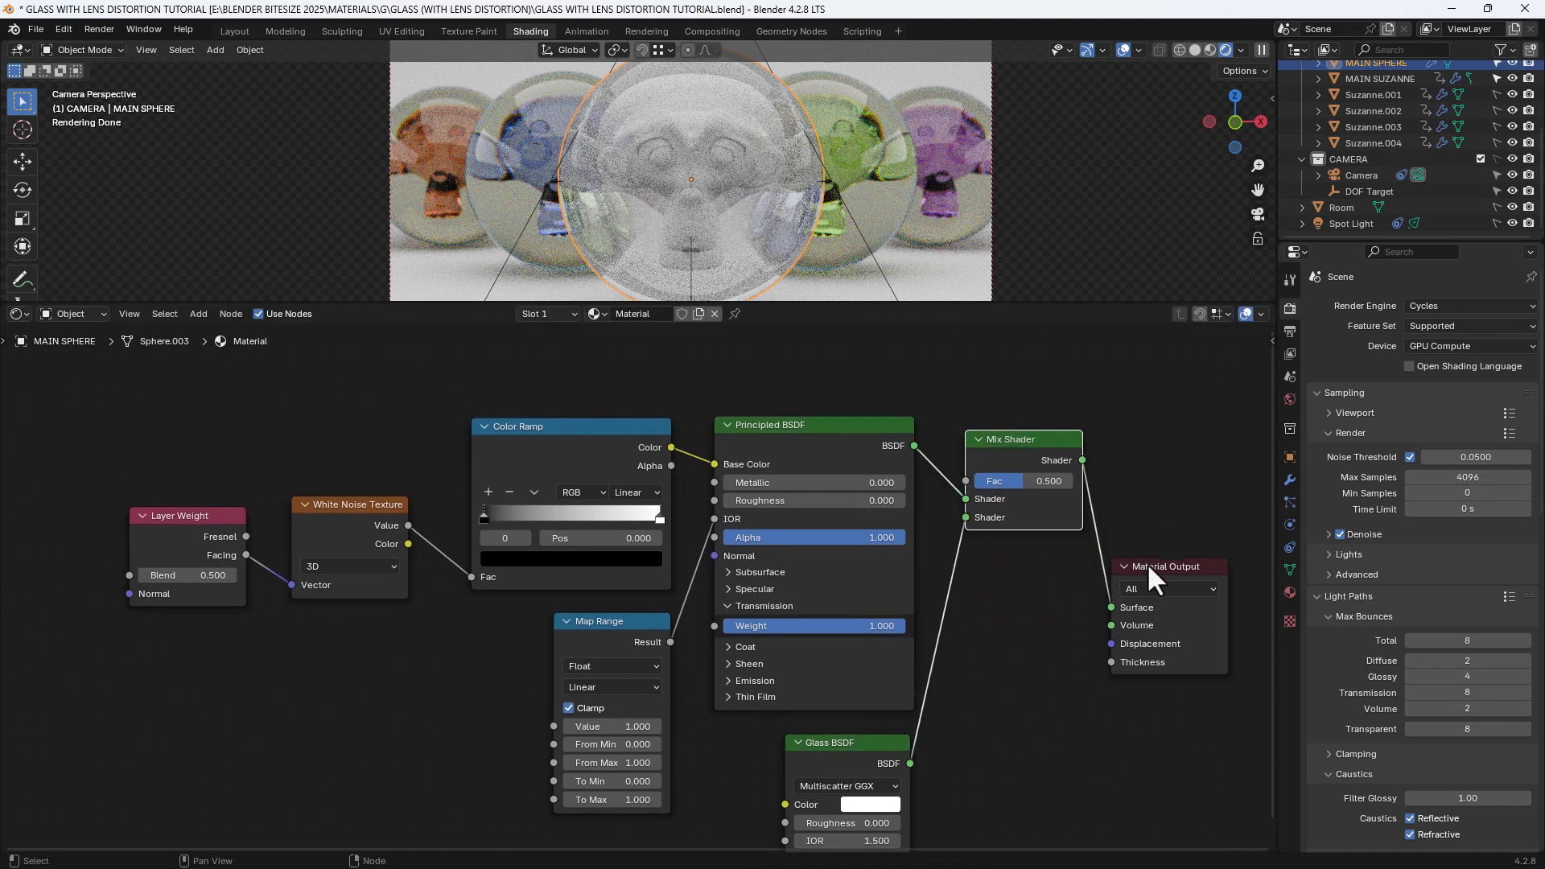
drag(1149, 568, 1142, 435)
middle_drag(1082, 389, 1079, 472)
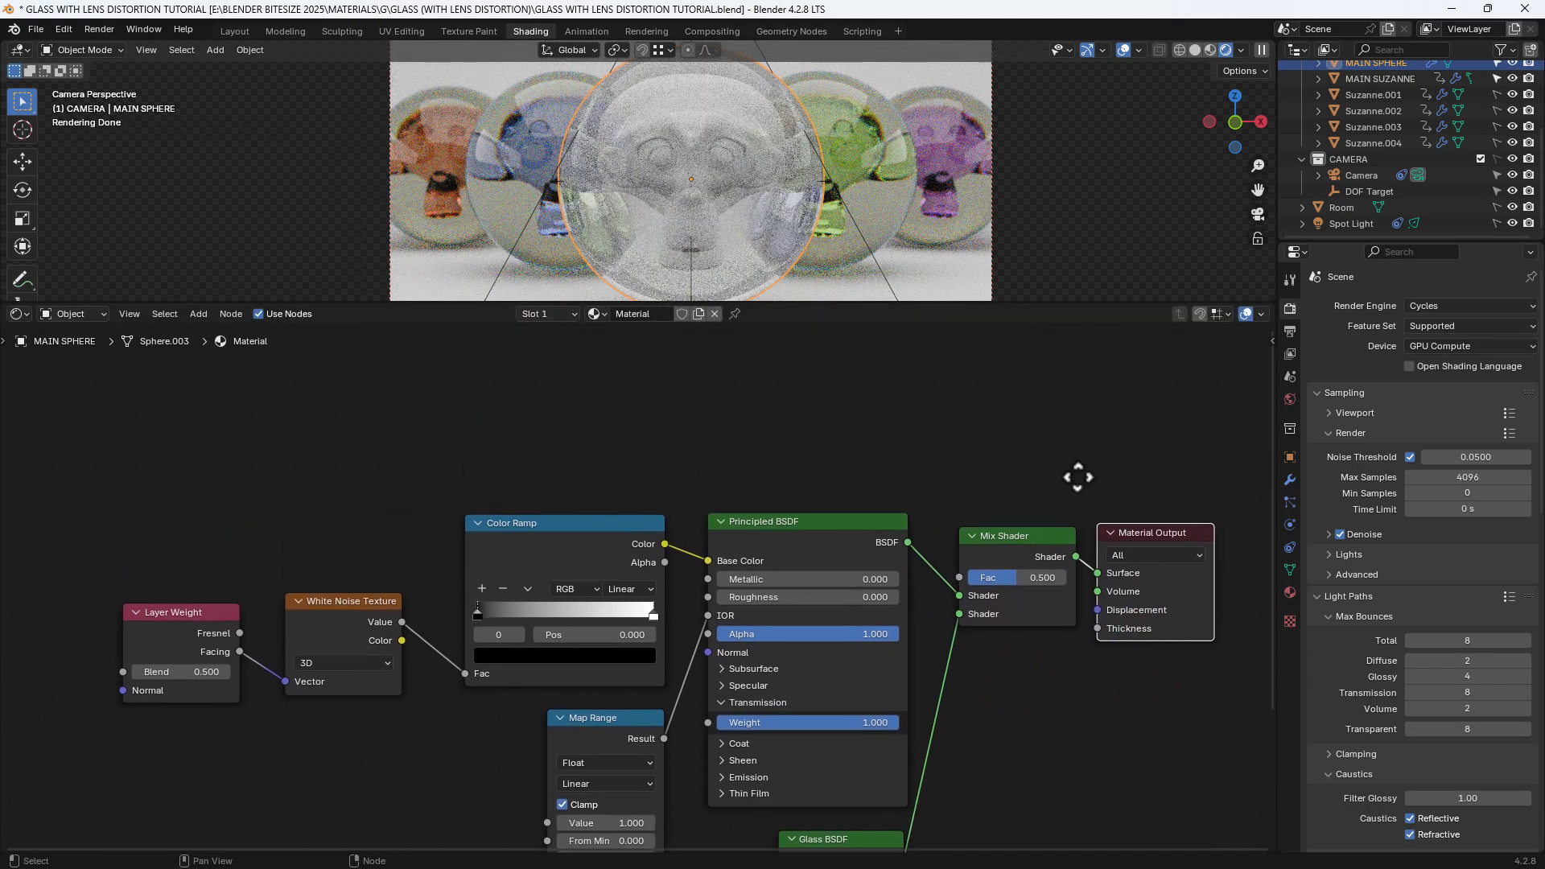
Drive the Mix Shader factor with a Light Path node's Transmission Depth output
drag(958, 576, 890, 443)
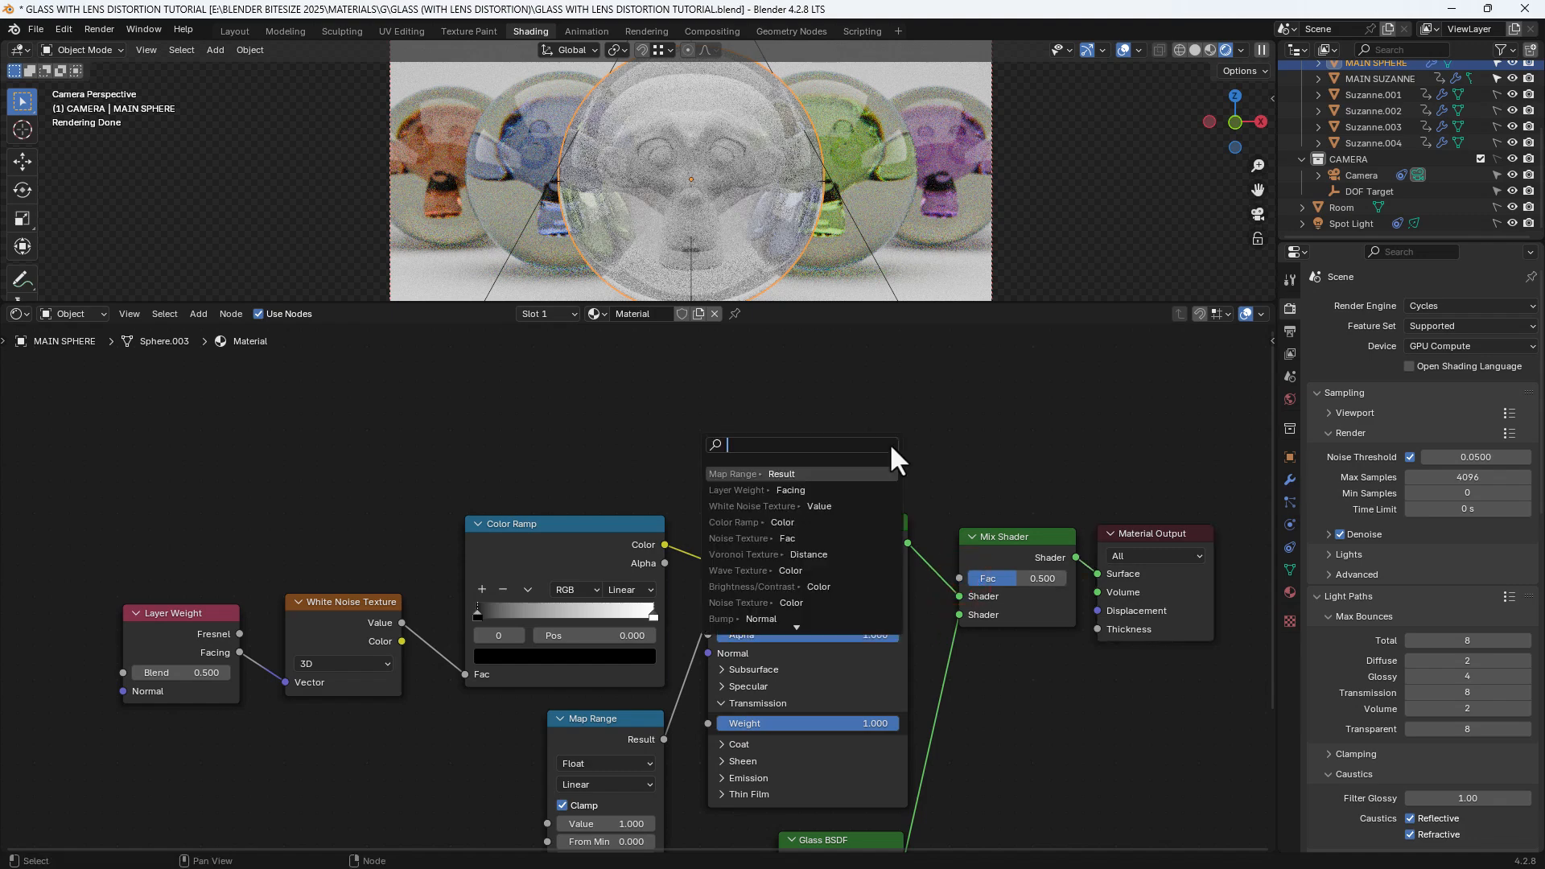
text(LIGHT)
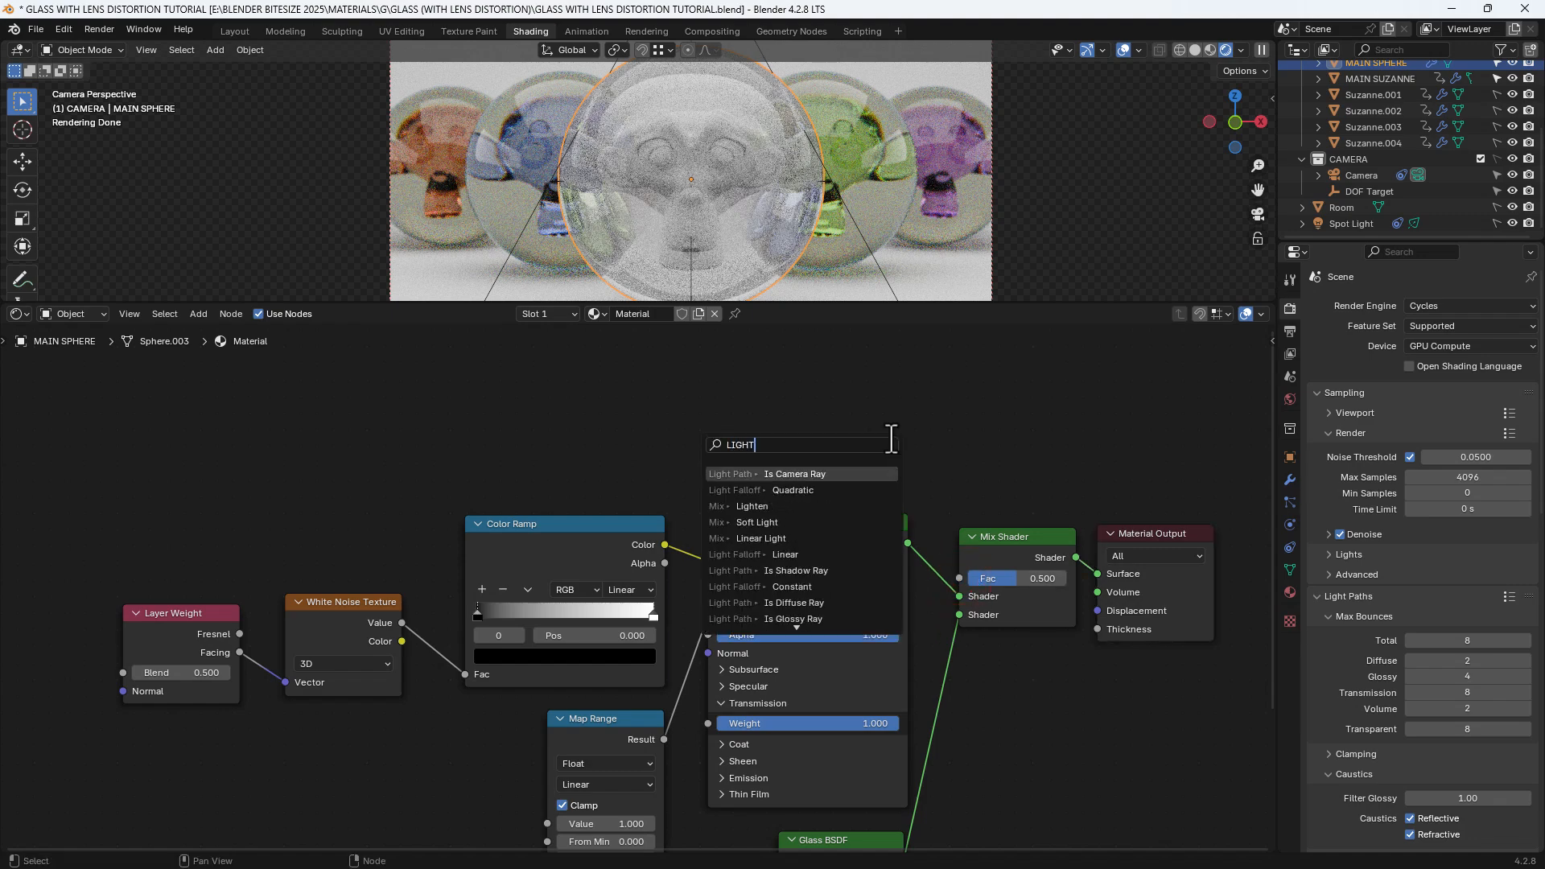
key(Return)
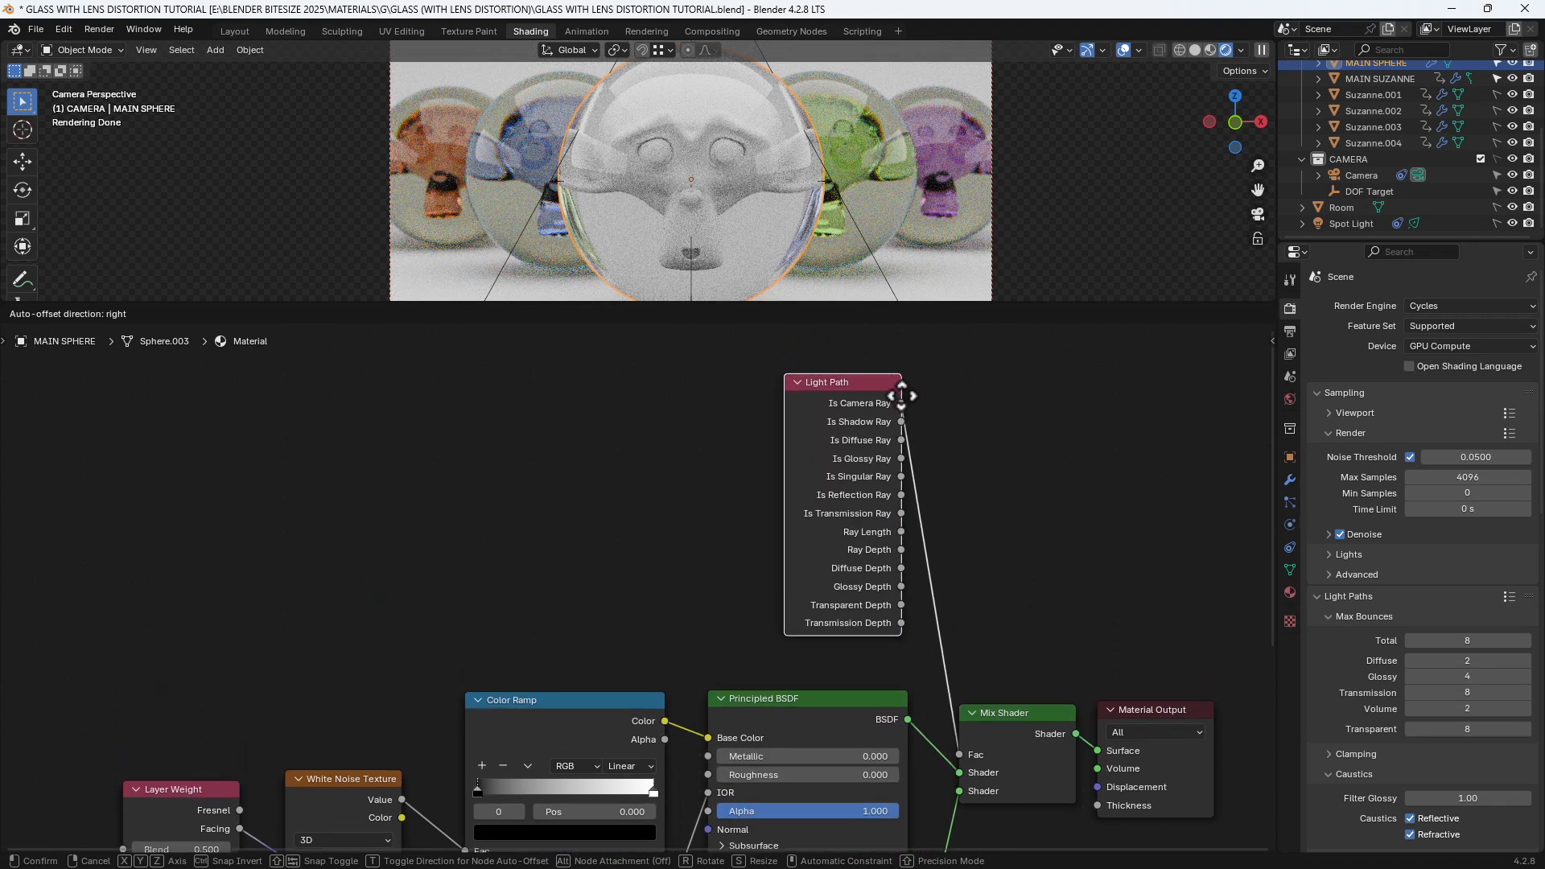
click(903, 414)
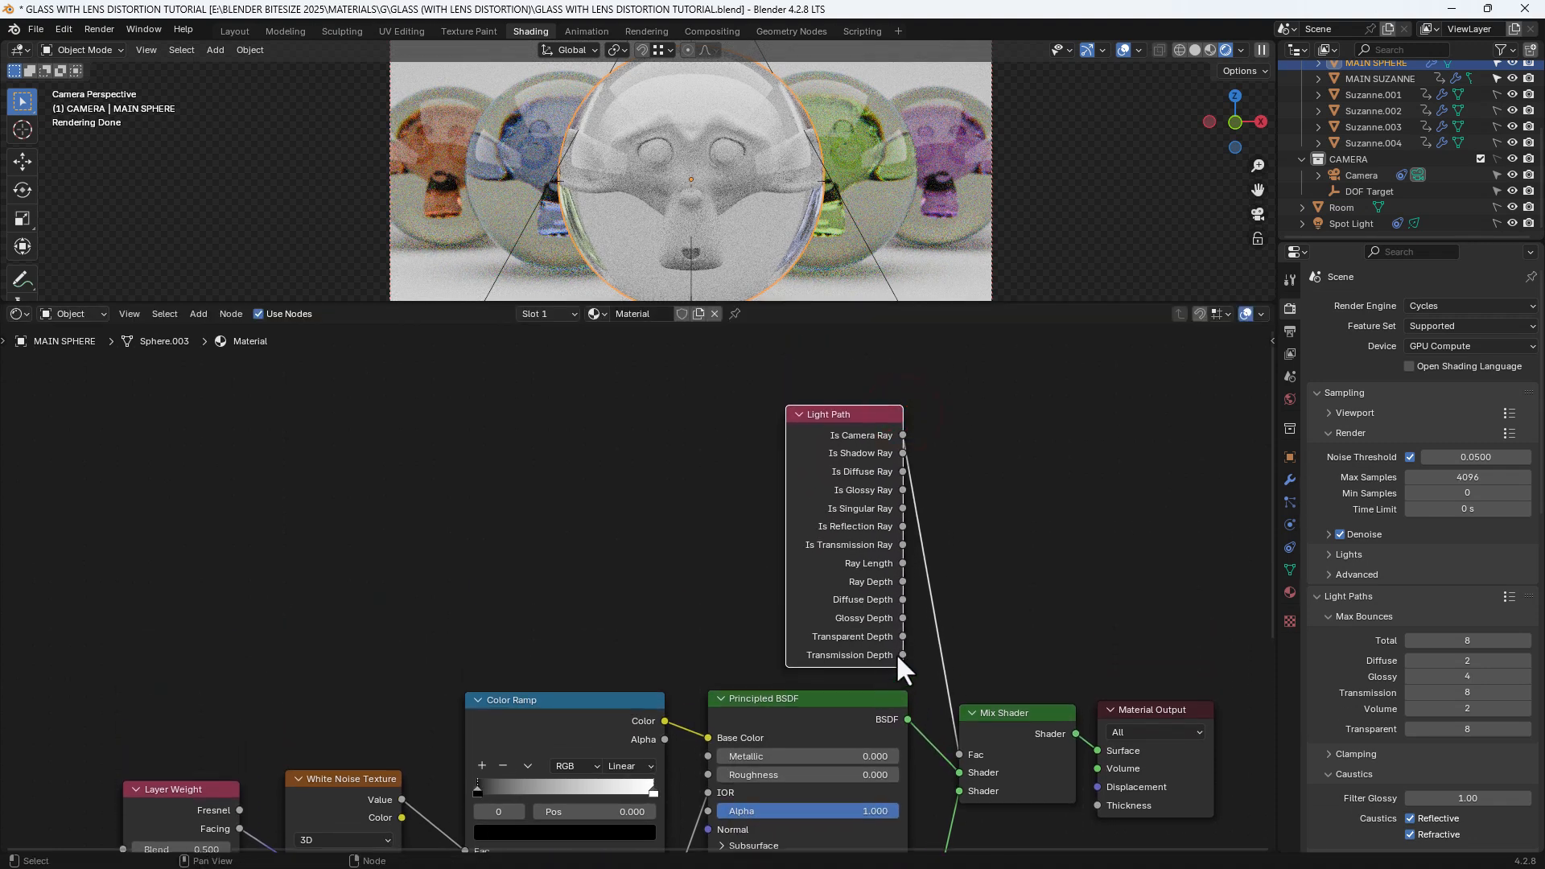
drag(902, 654, 959, 753)
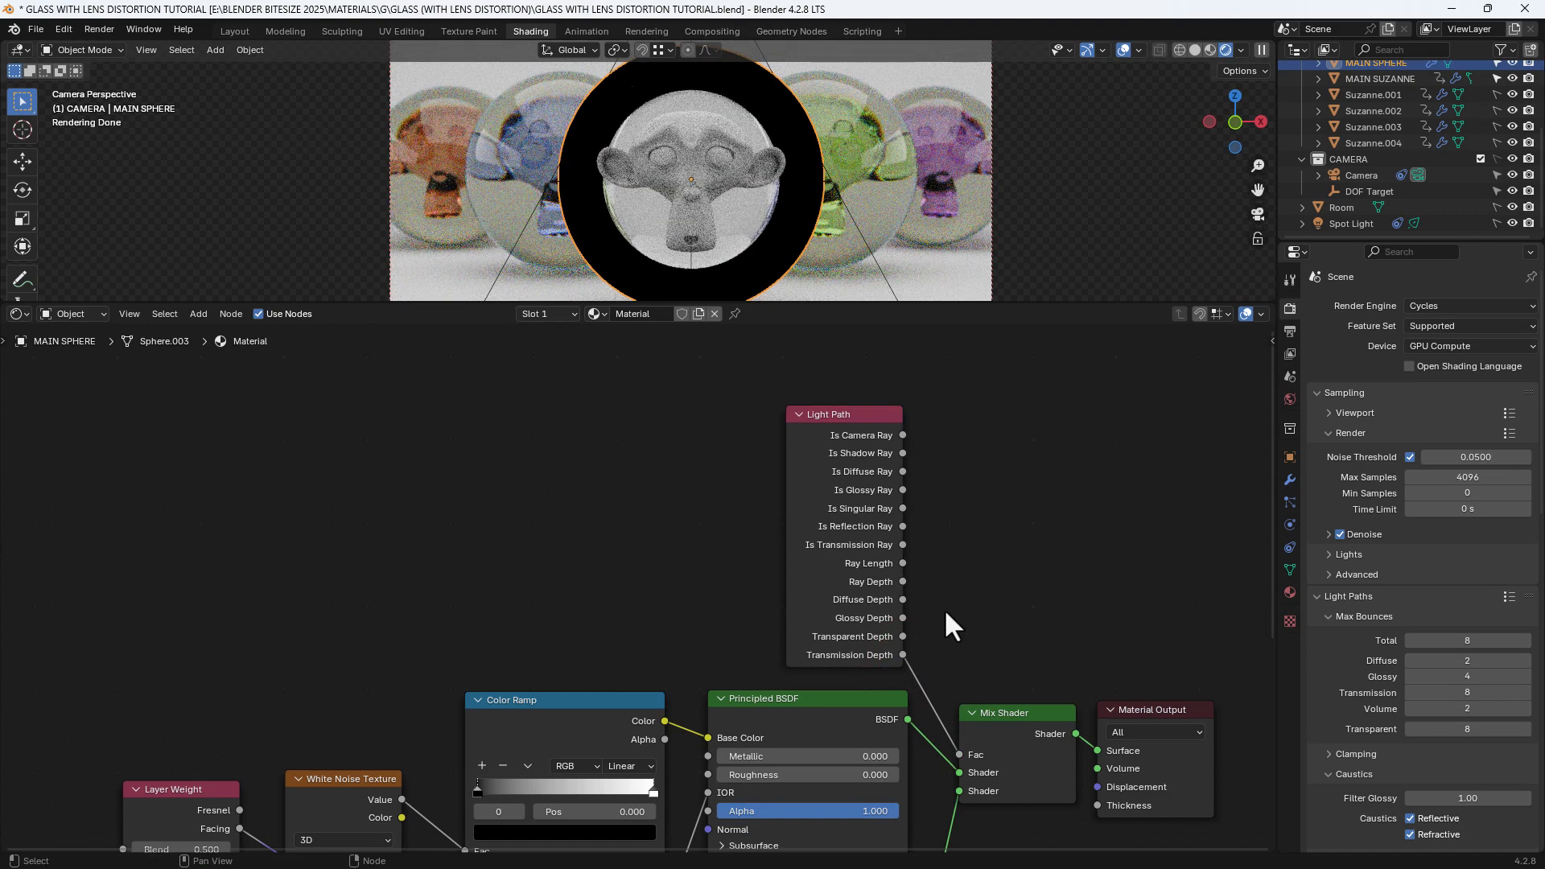
middle_drag(942, 624, 984, 558)
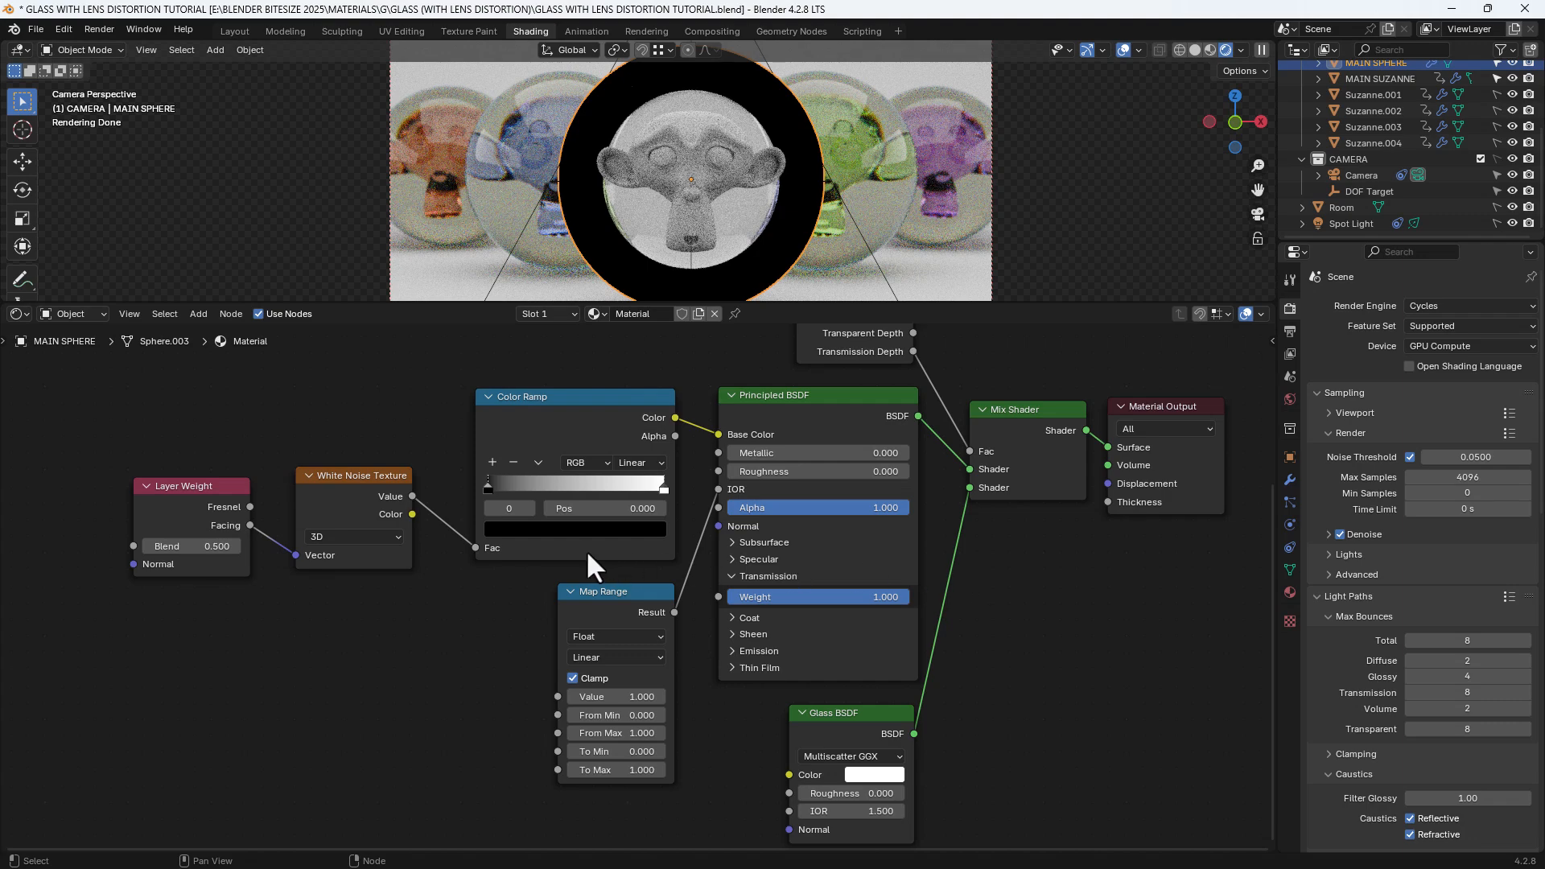
scroll(592, 564, up, 3)
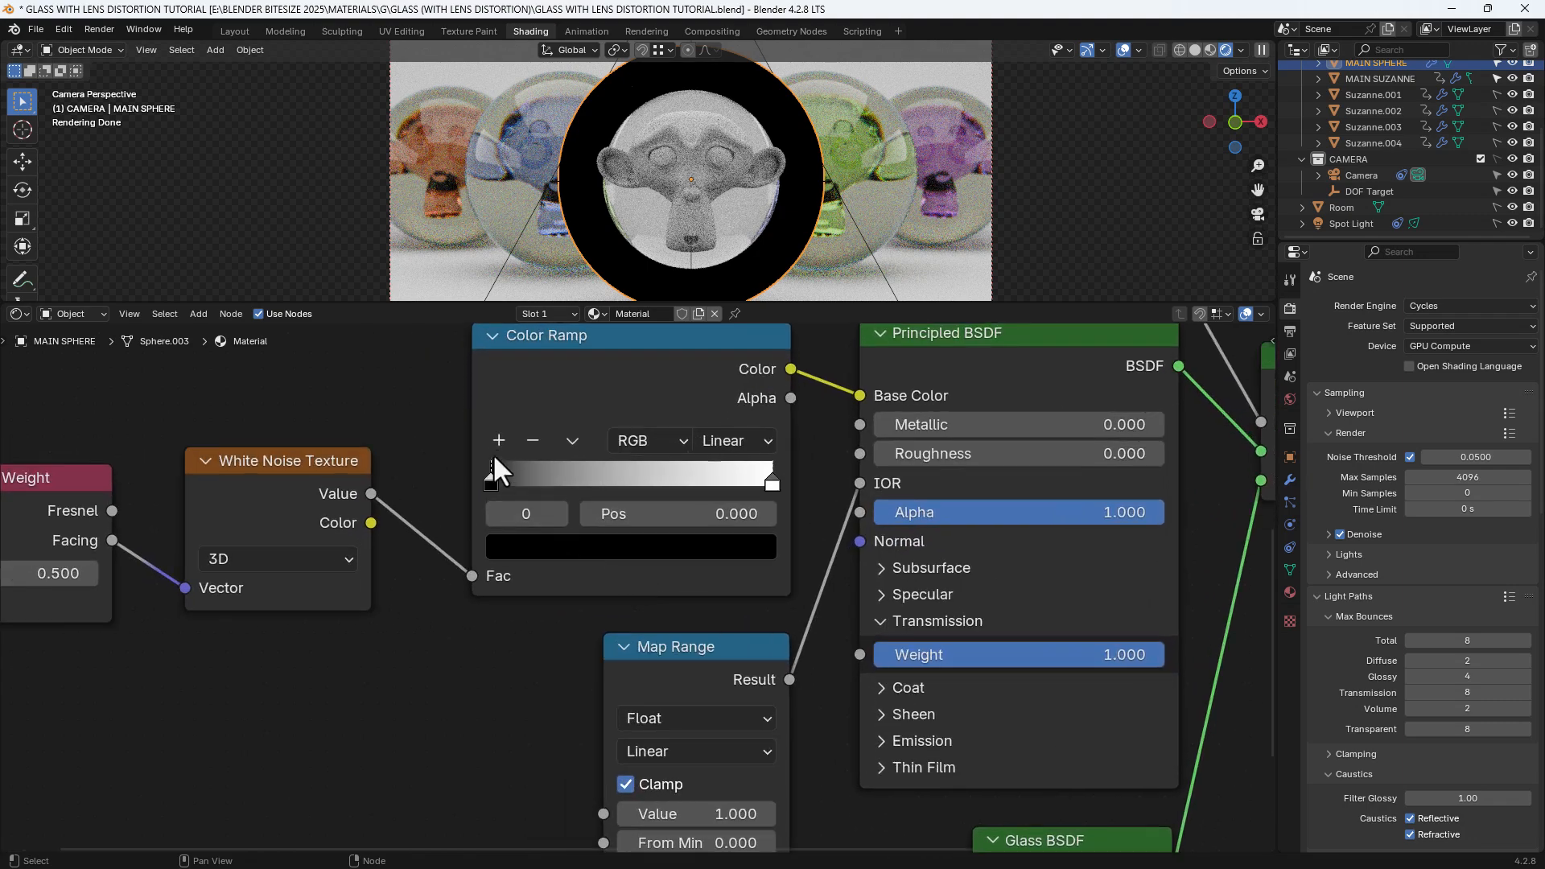
Add four Color Ramp stops, distribute all six evenly, and move the fifth stop to 0.7
click(498, 440)
click(498, 440)
click(499, 440)
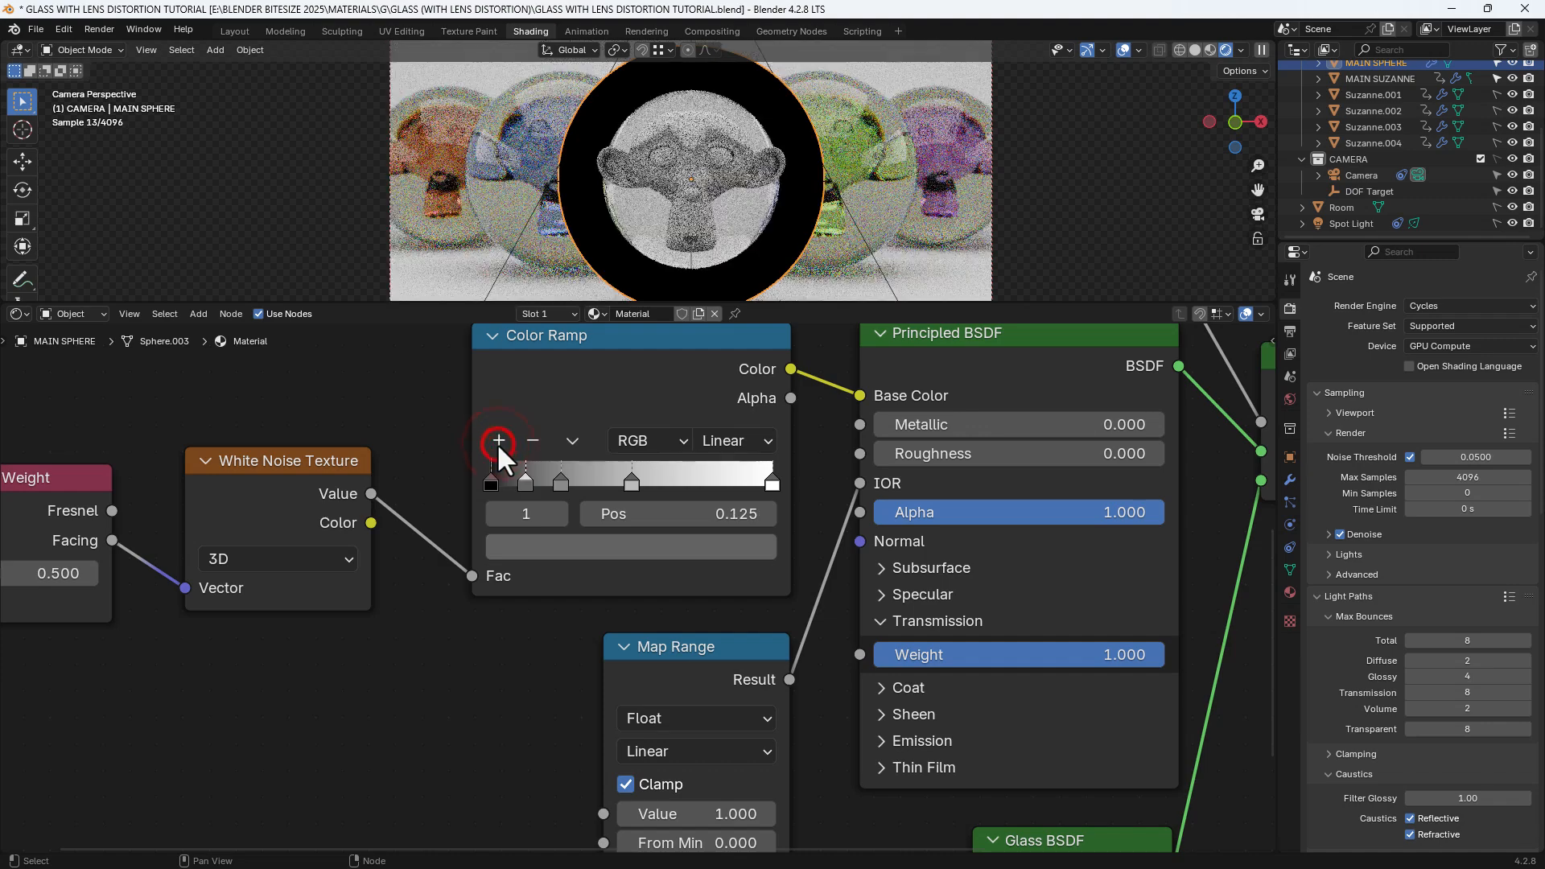
click(499, 440)
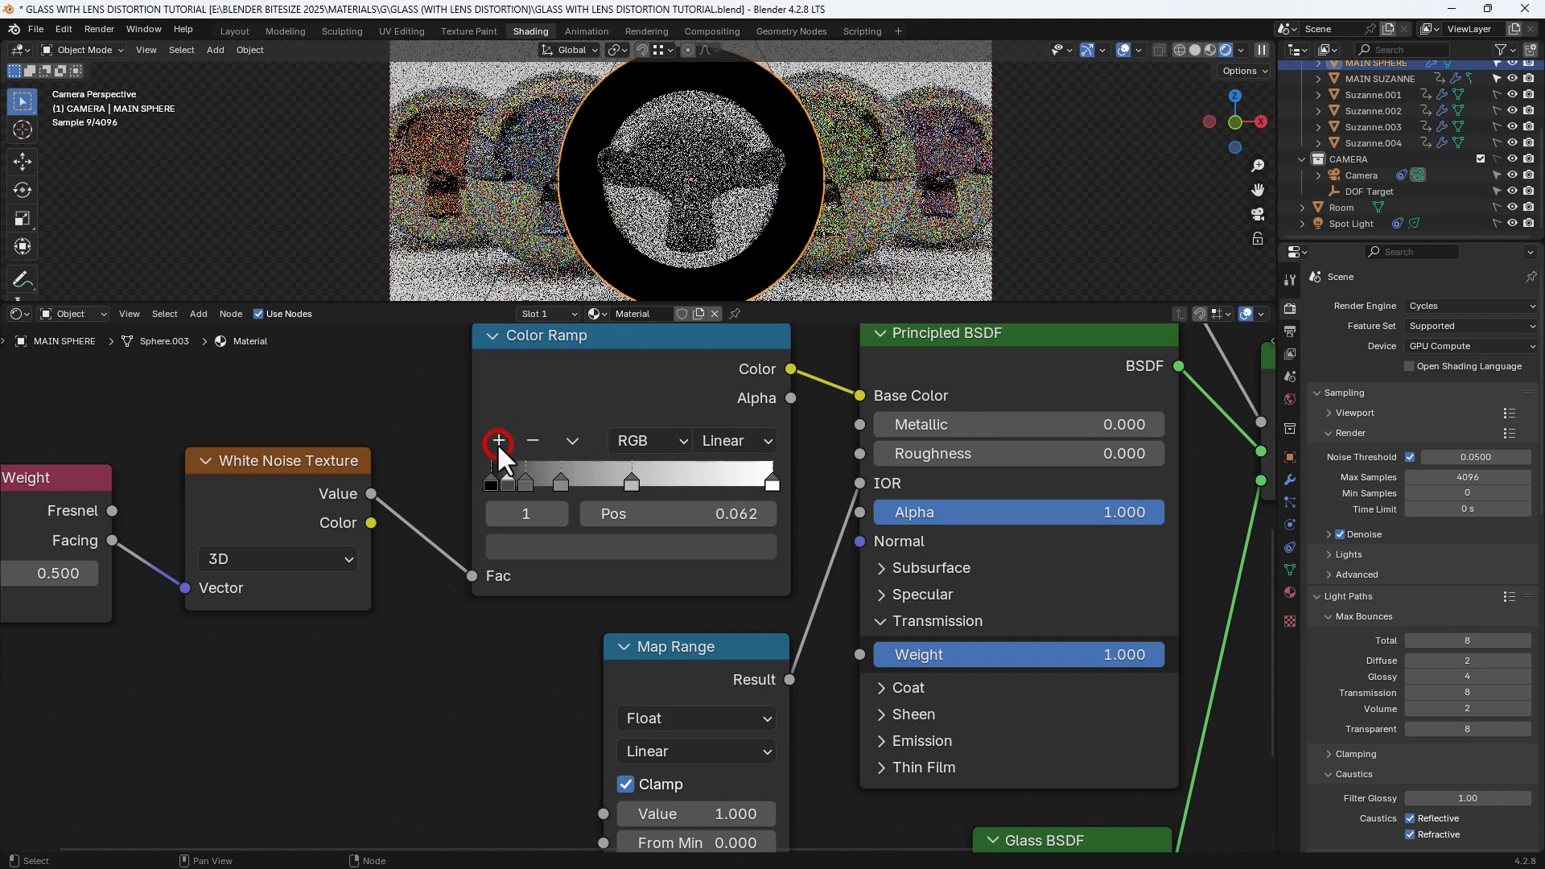
click(571, 441)
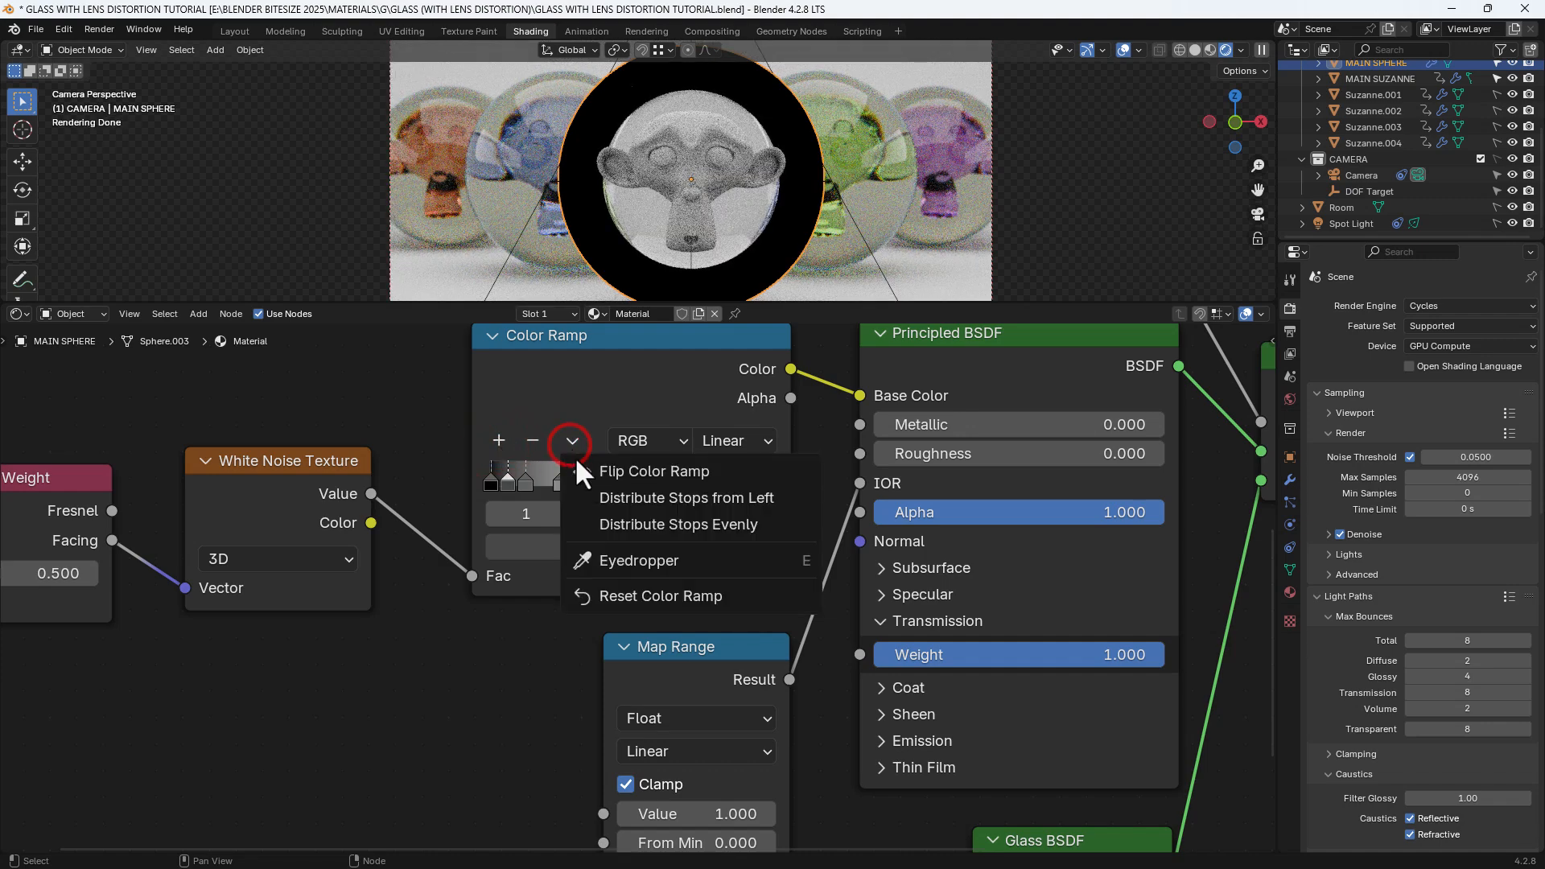
click(608, 531)
click(717, 485)
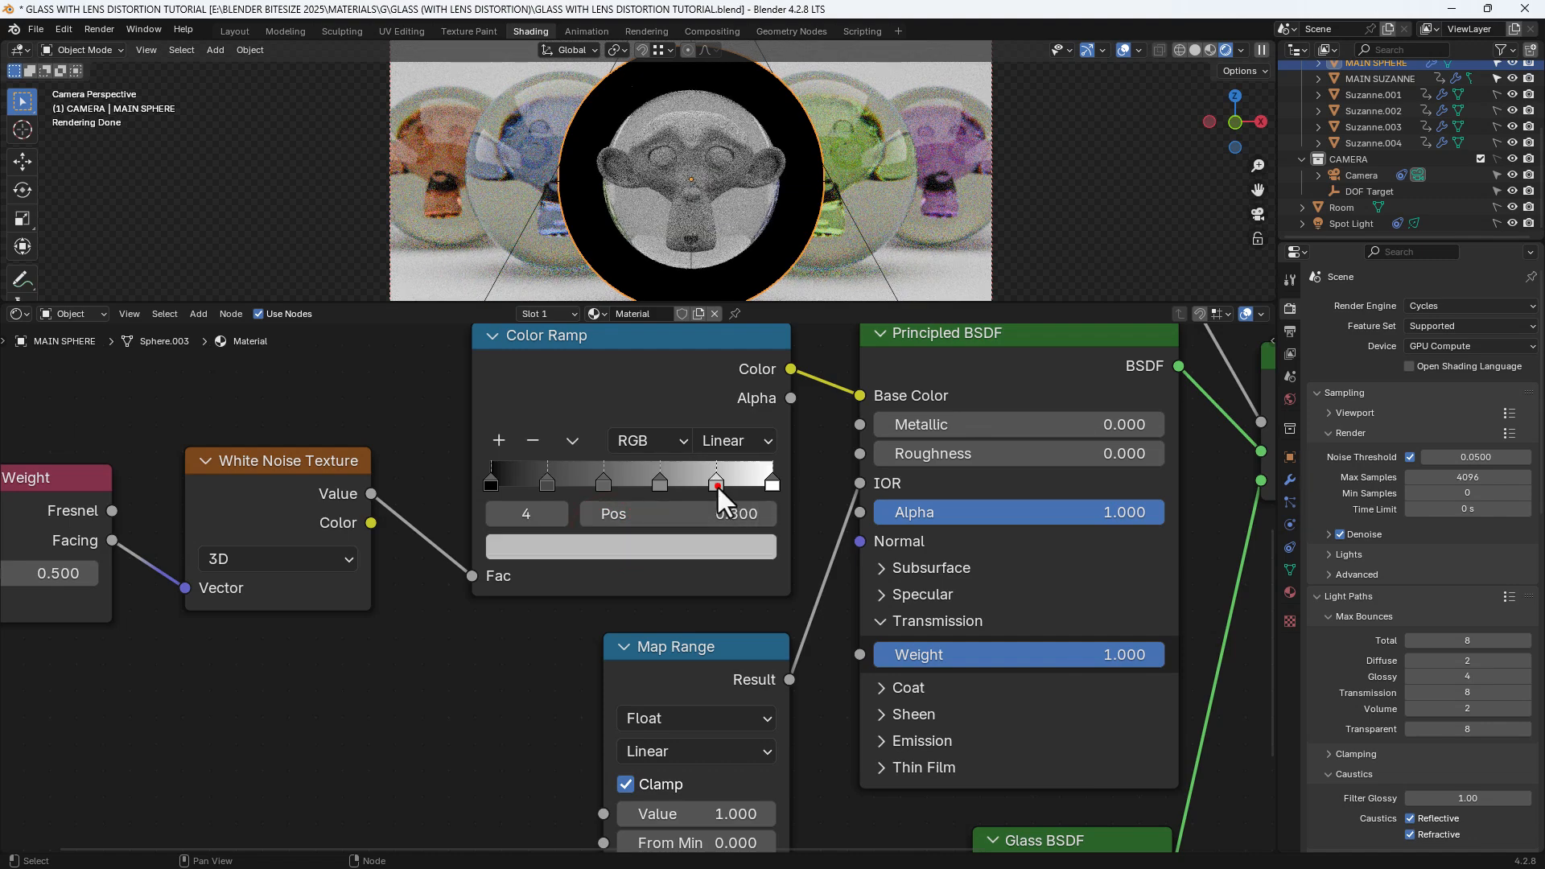
click(720, 517)
text(0.7)
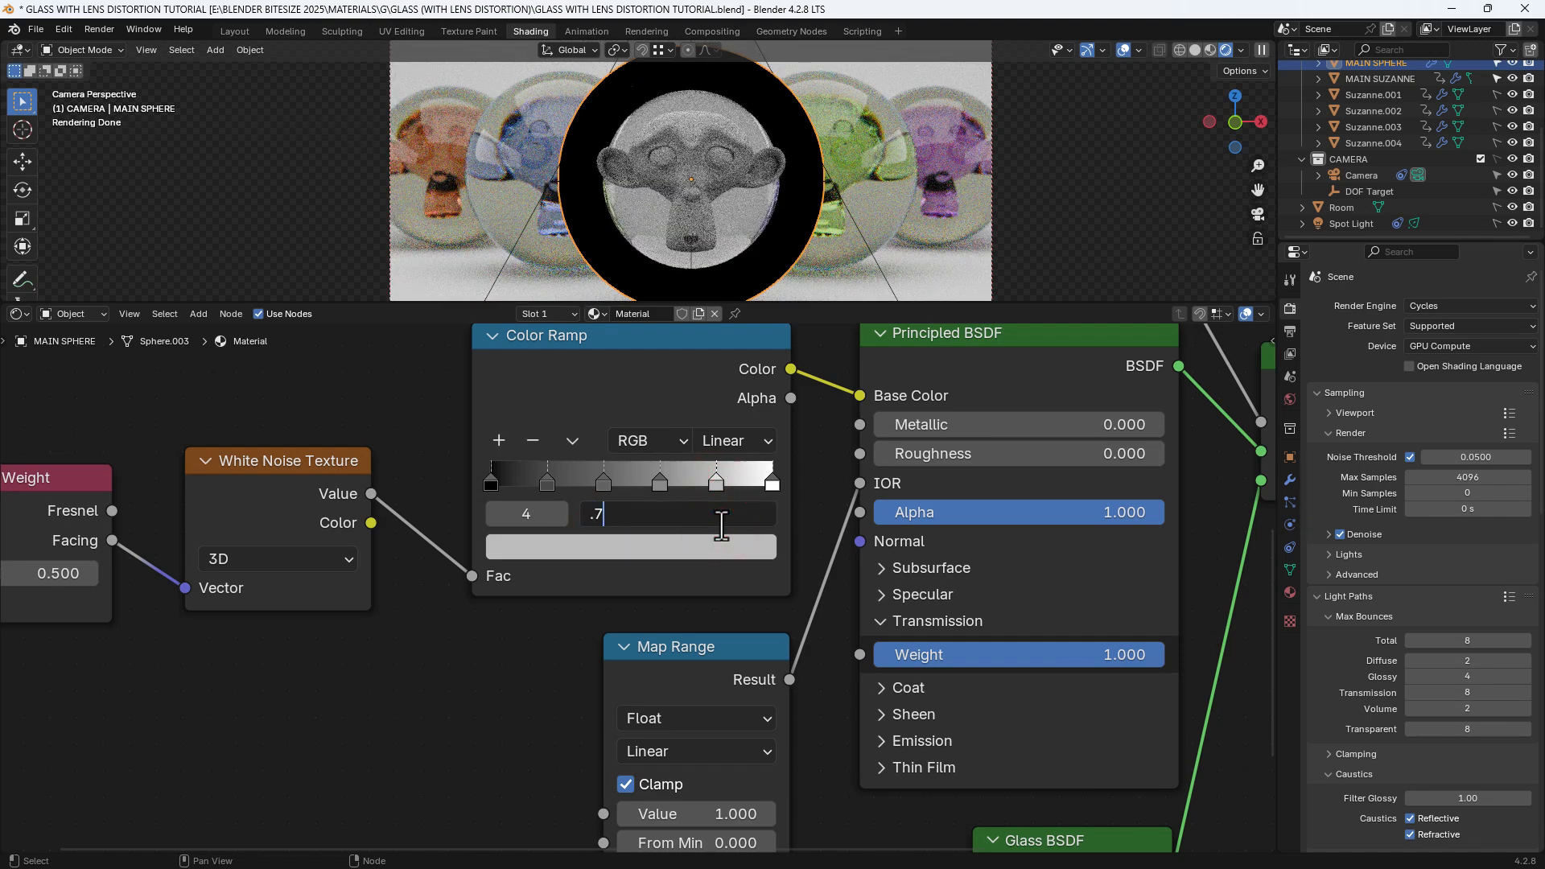
key(Return)
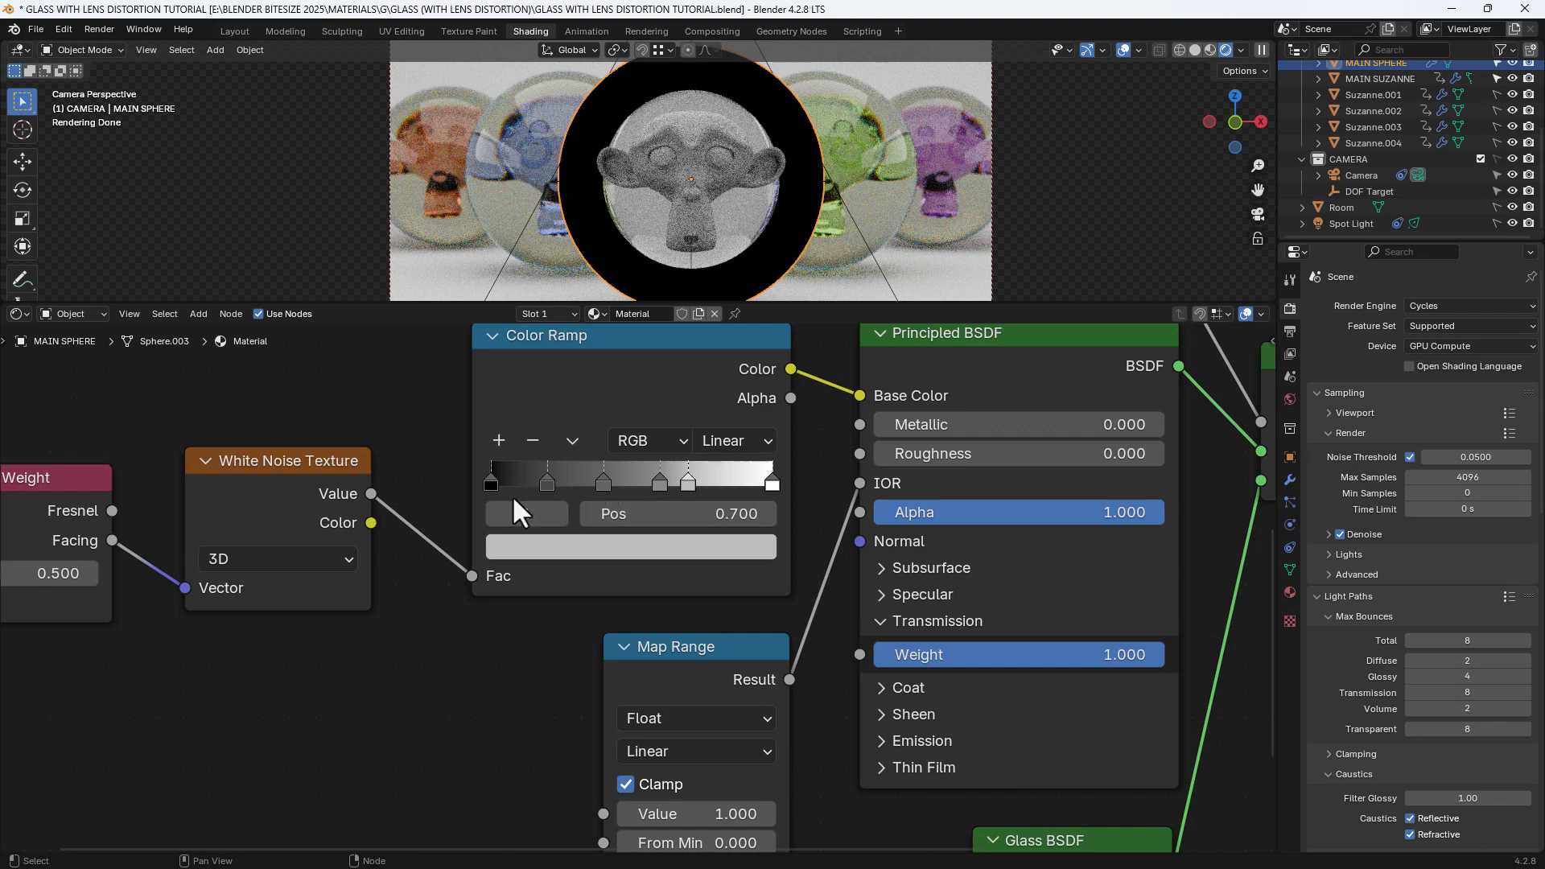
Colour the first Color Ramp stop red
click(489, 481)
click(555, 554)
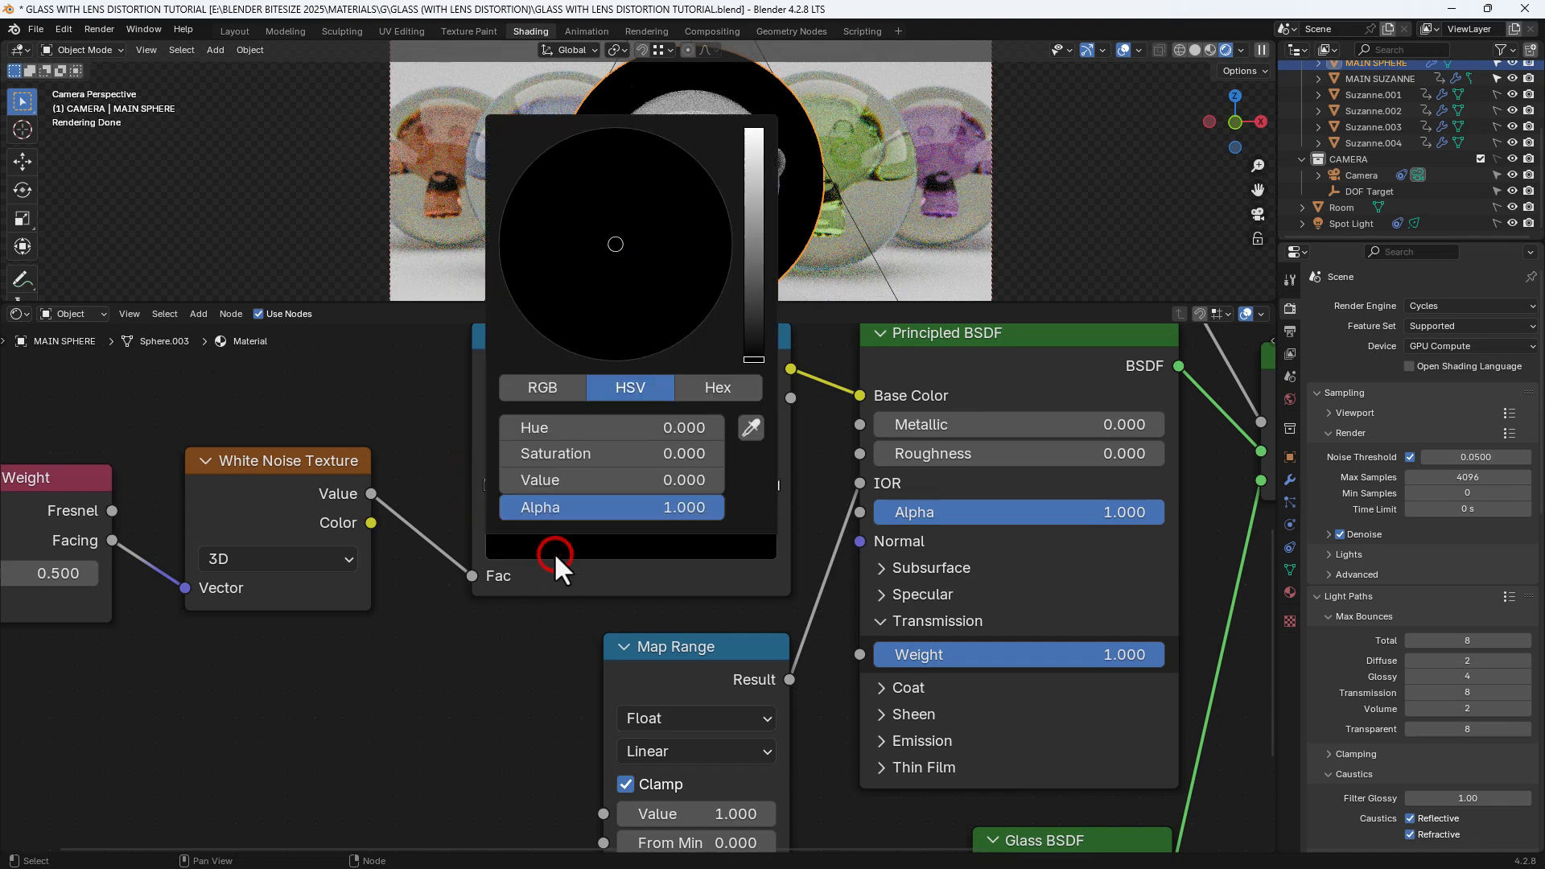
click(554, 389)
drag(562, 425, 722, 427)
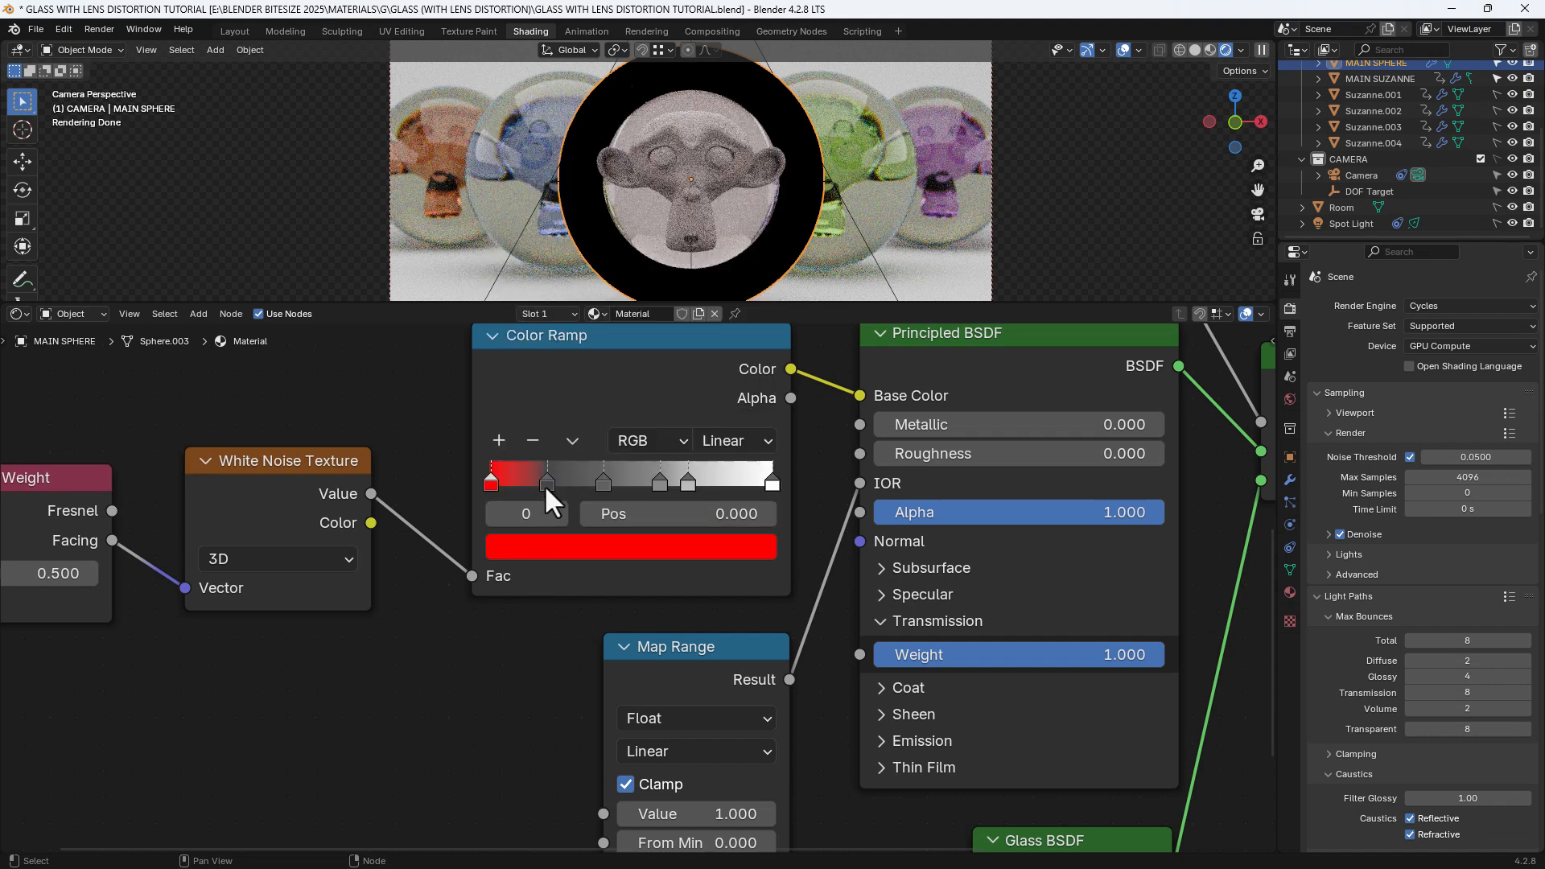
Colour the second stop yellow with full value, full saturation and a shifted hue
click(545, 482)
click(552, 550)
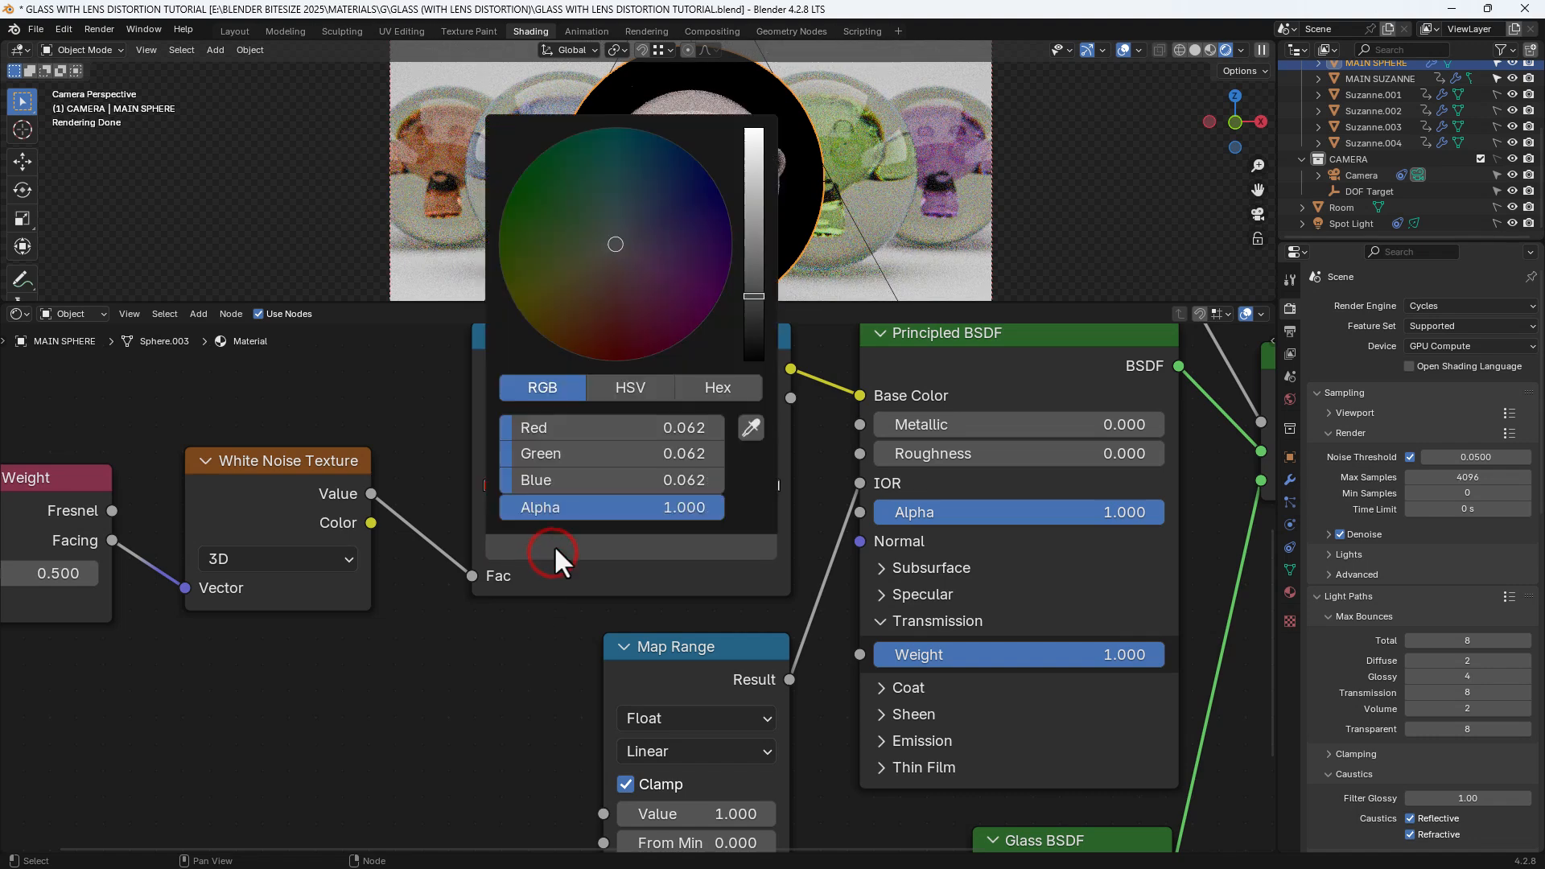
click(605, 386)
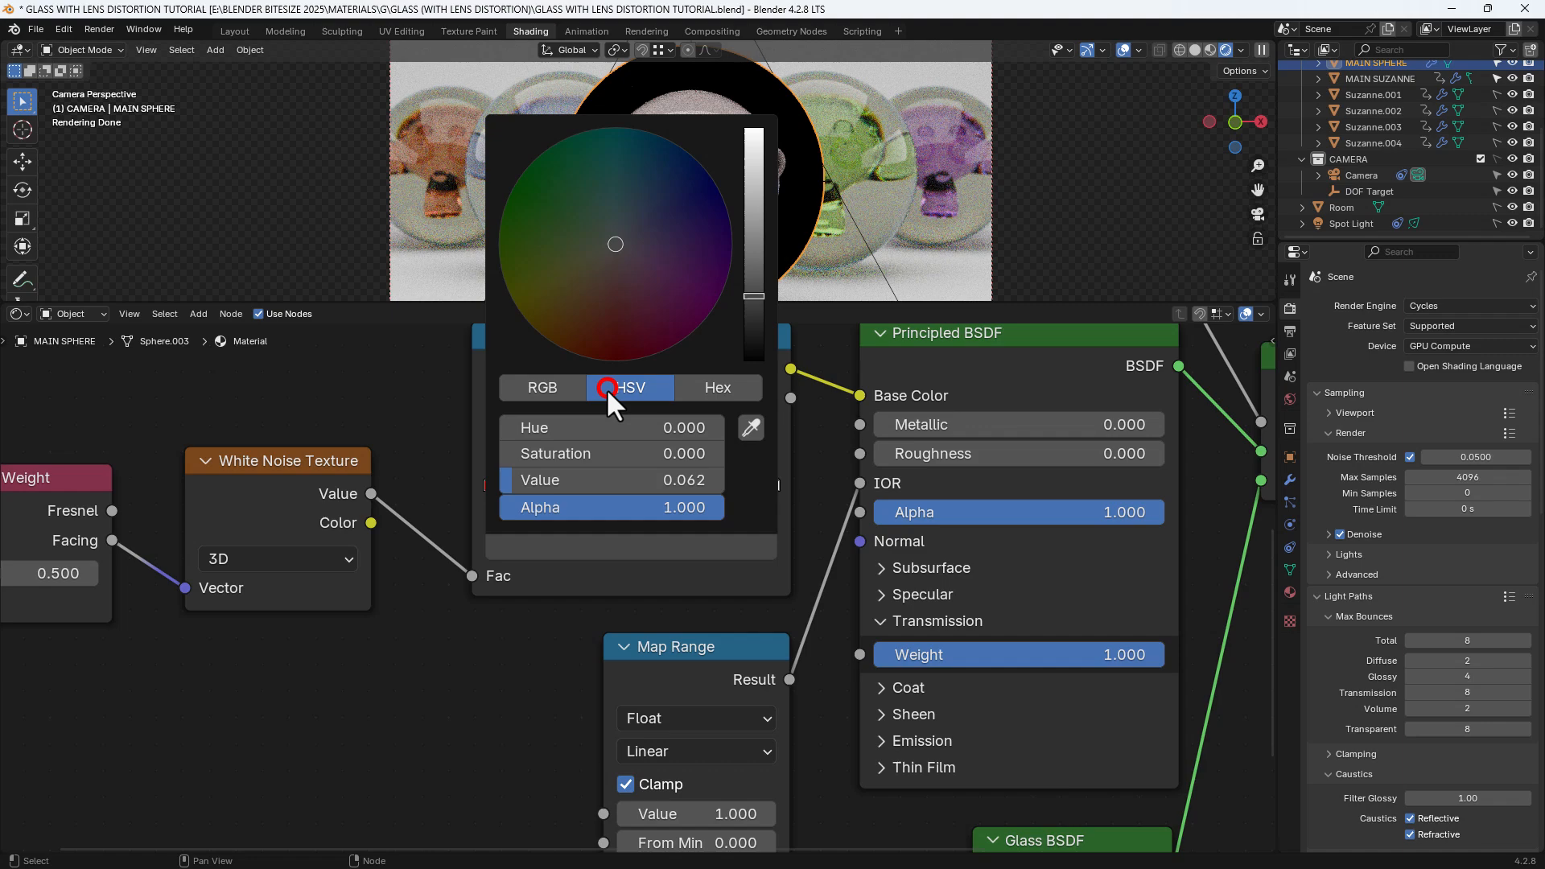
click(590, 437)
click(581, 452)
drag(534, 480, 744, 480)
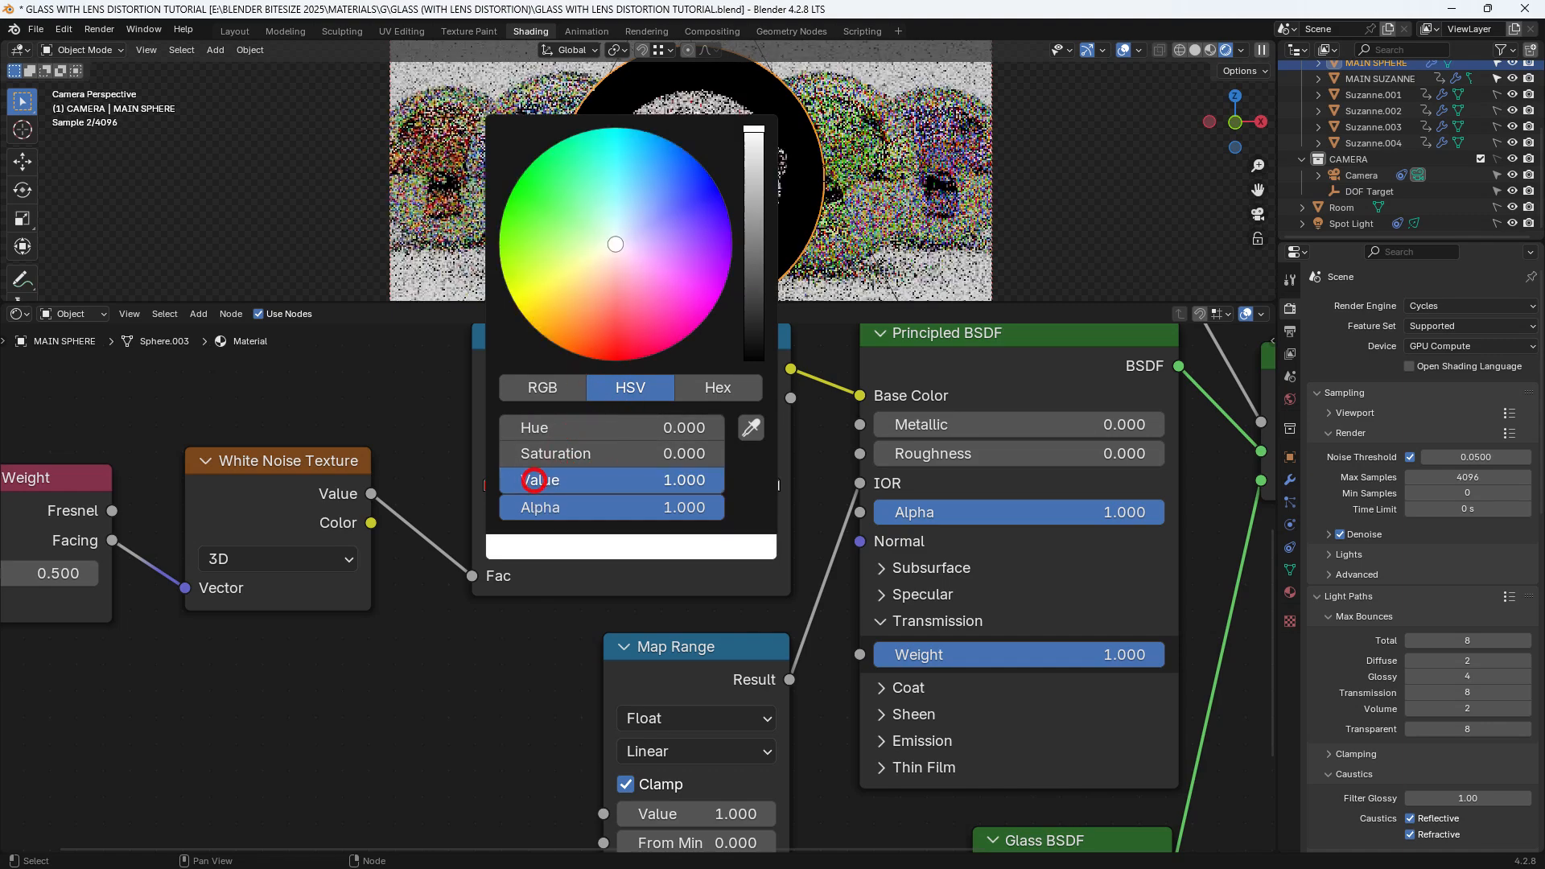
drag(582, 455, 728, 454)
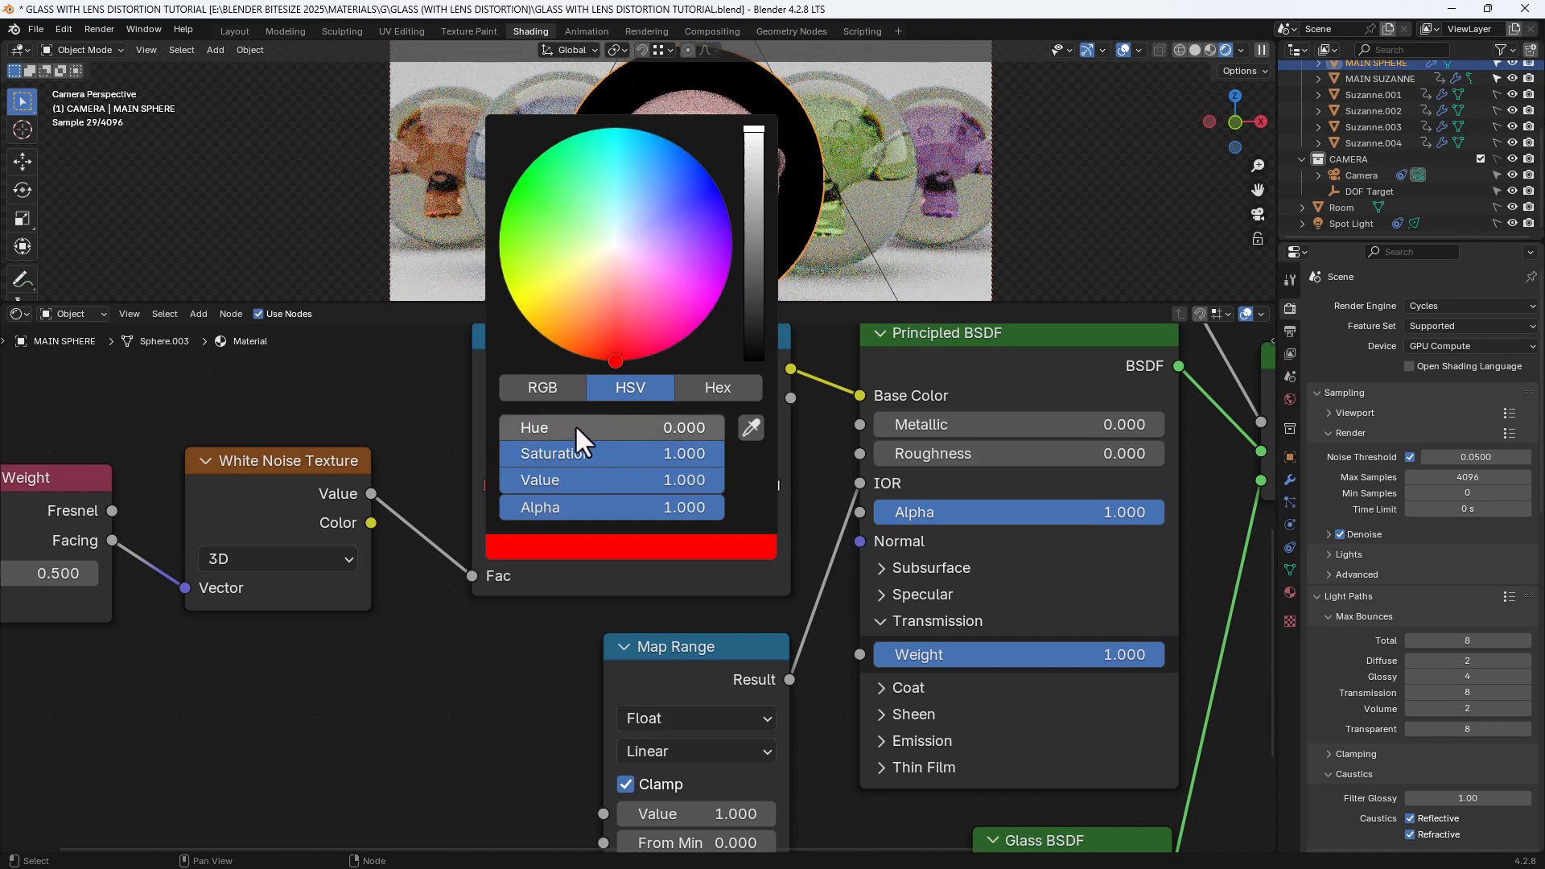
drag(575, 423, 605, 423)
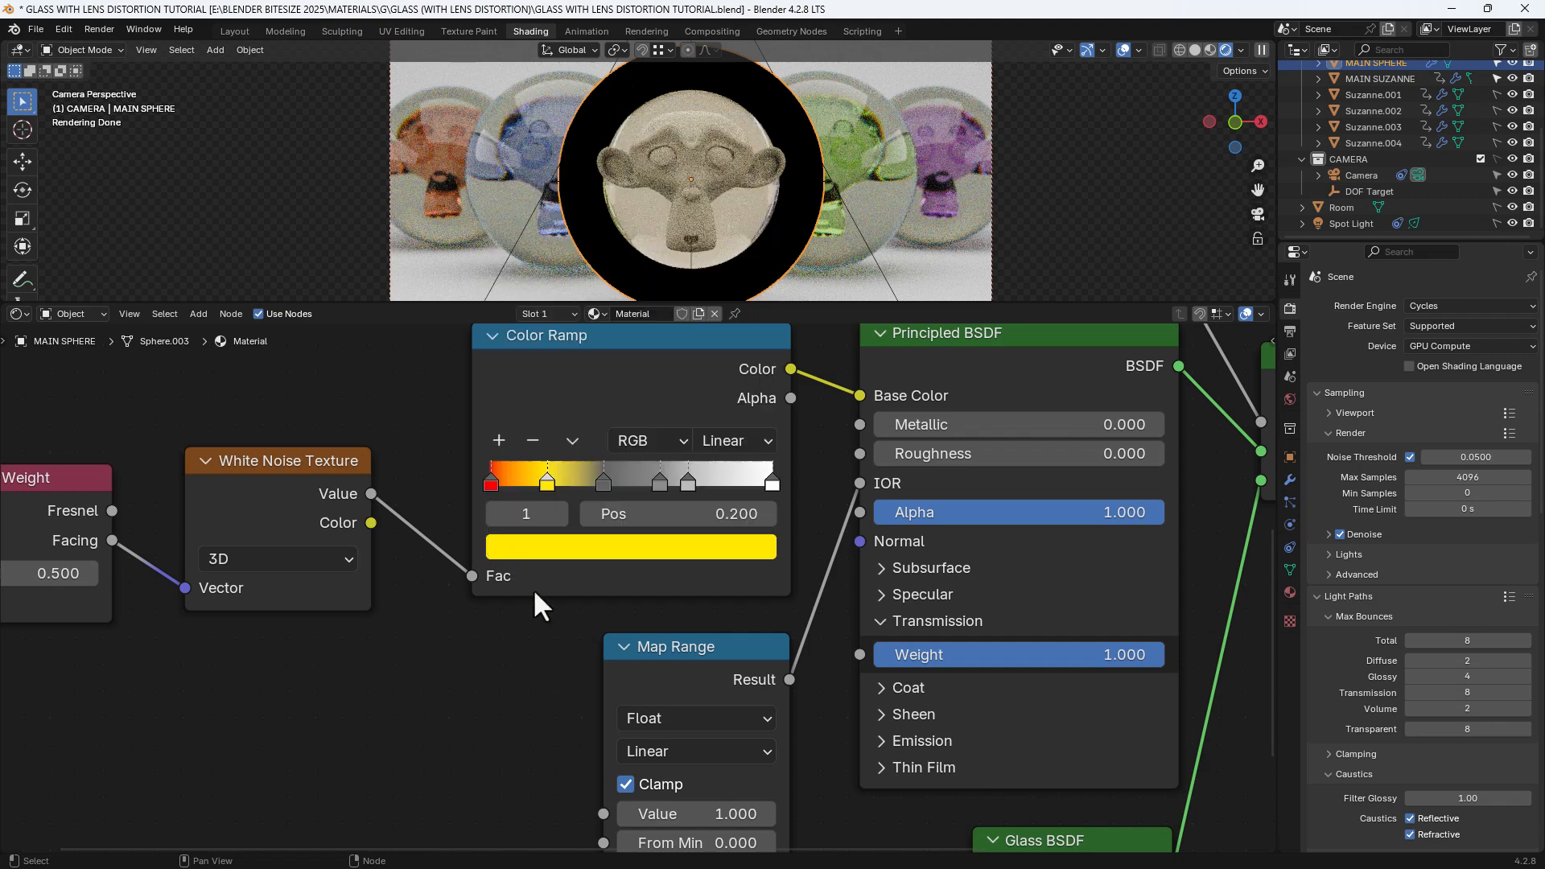
Colour the third Color Ramp stop pure green
click(602, 482)
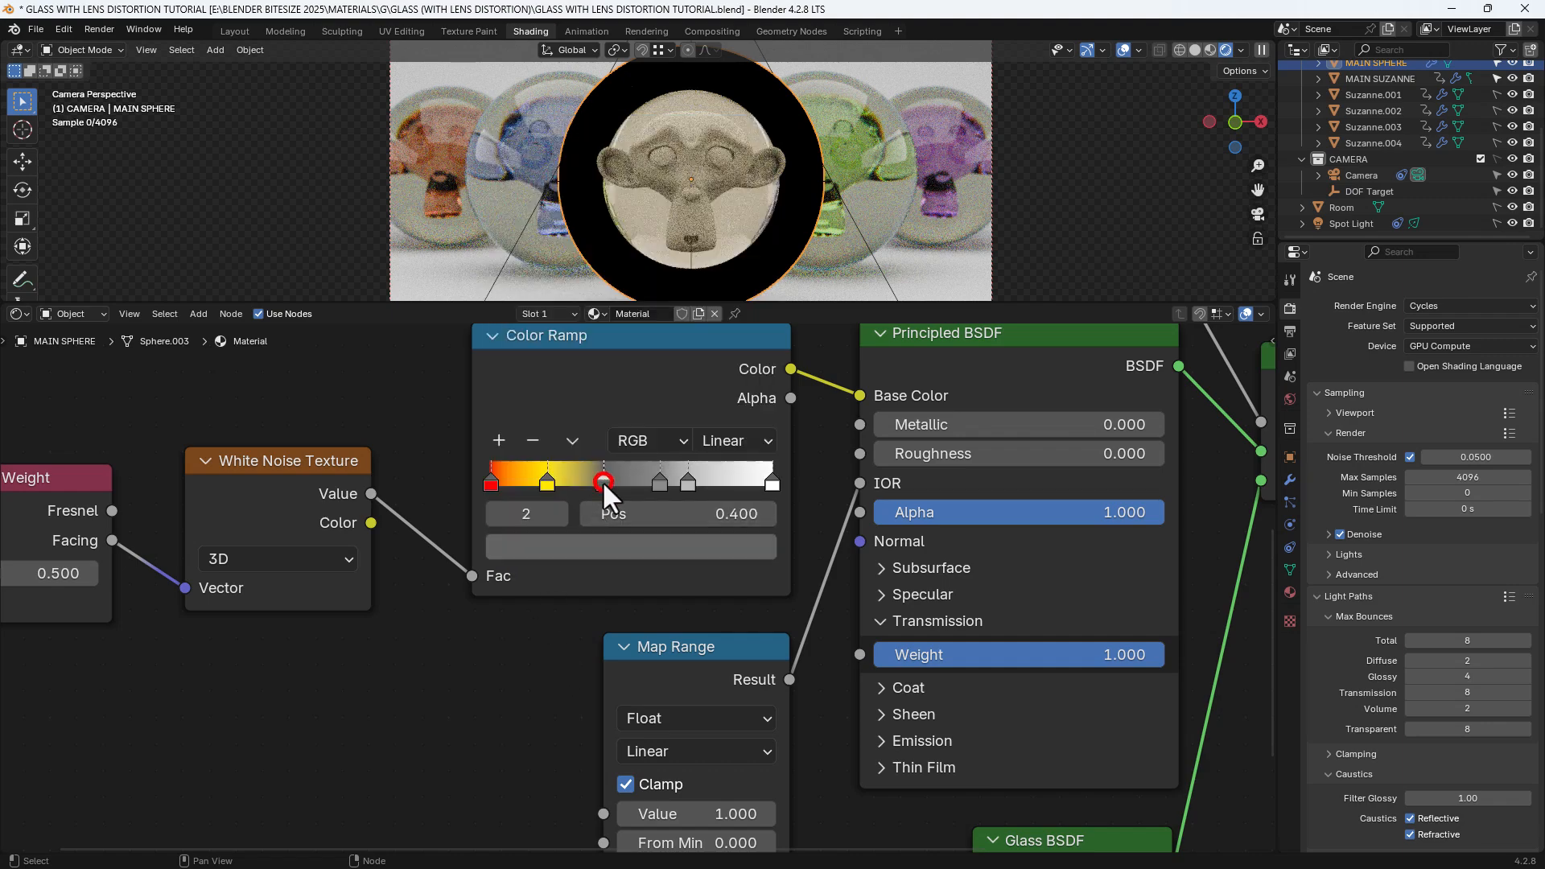
click(595, 543)
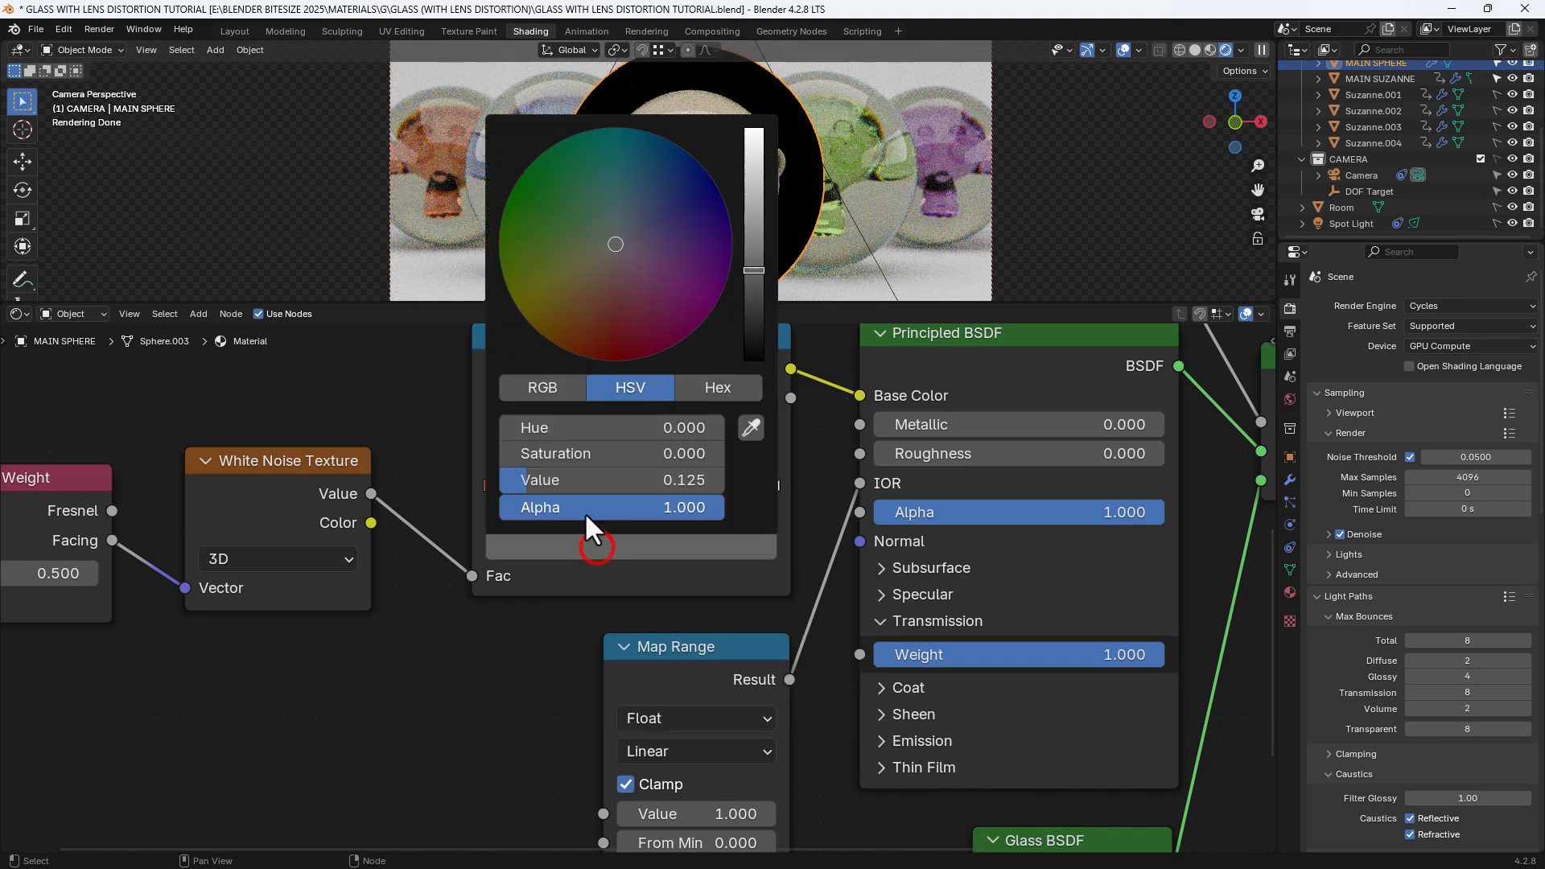
click(548, 388)
drag(542, 458, 725, 456)
drag(648, 425, 523, 427)
drag(547, 479, 507, 481)
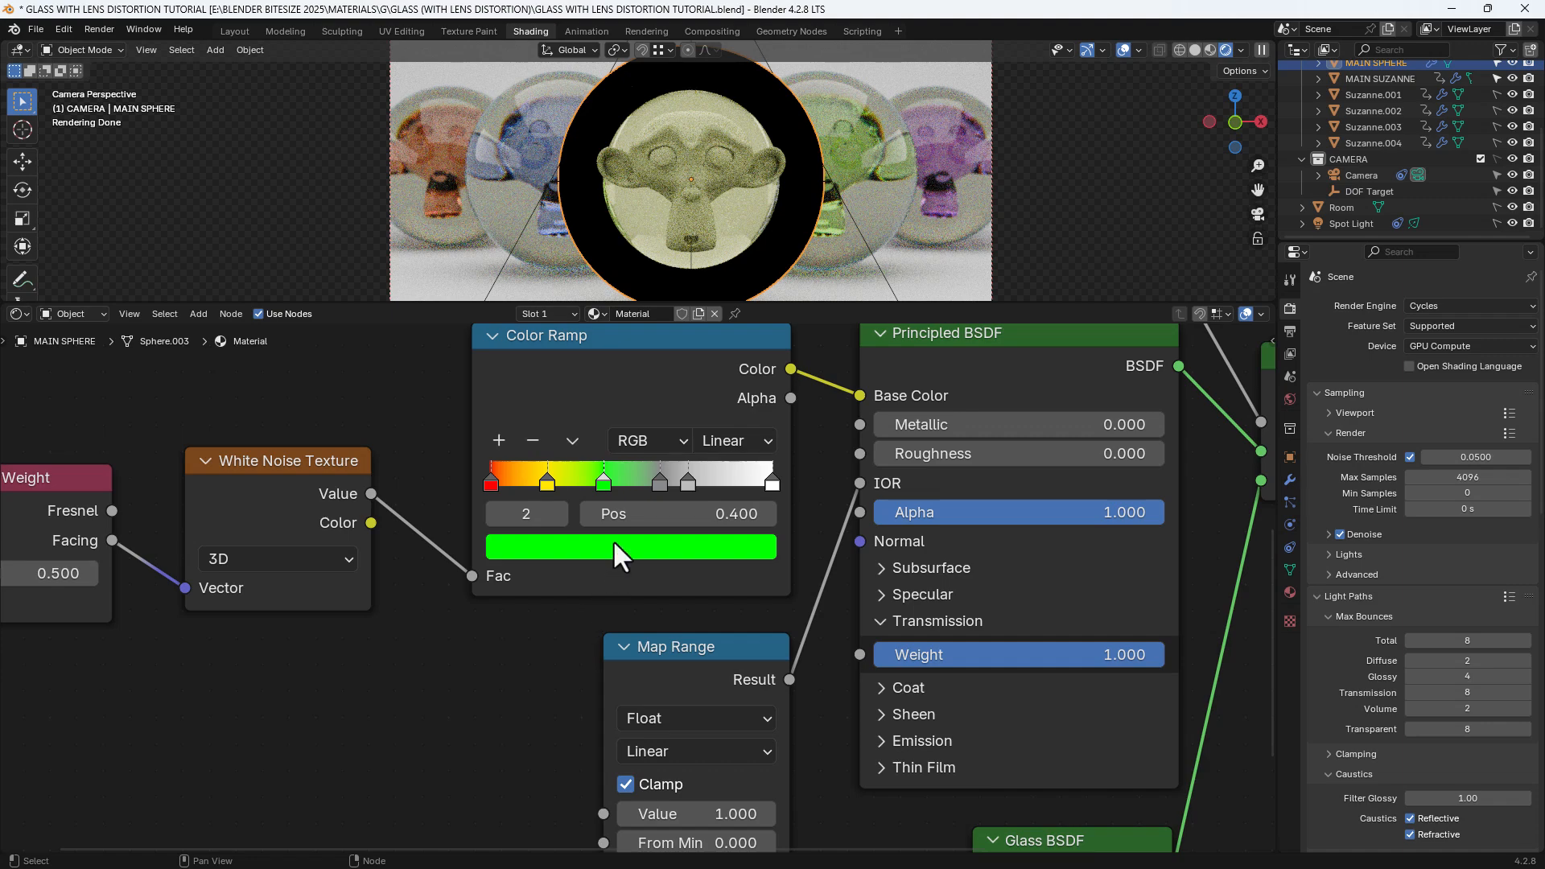
Make the fourth stop a fully saturated cyan with hue 0.500
click(655, 481)
click(650, 544)
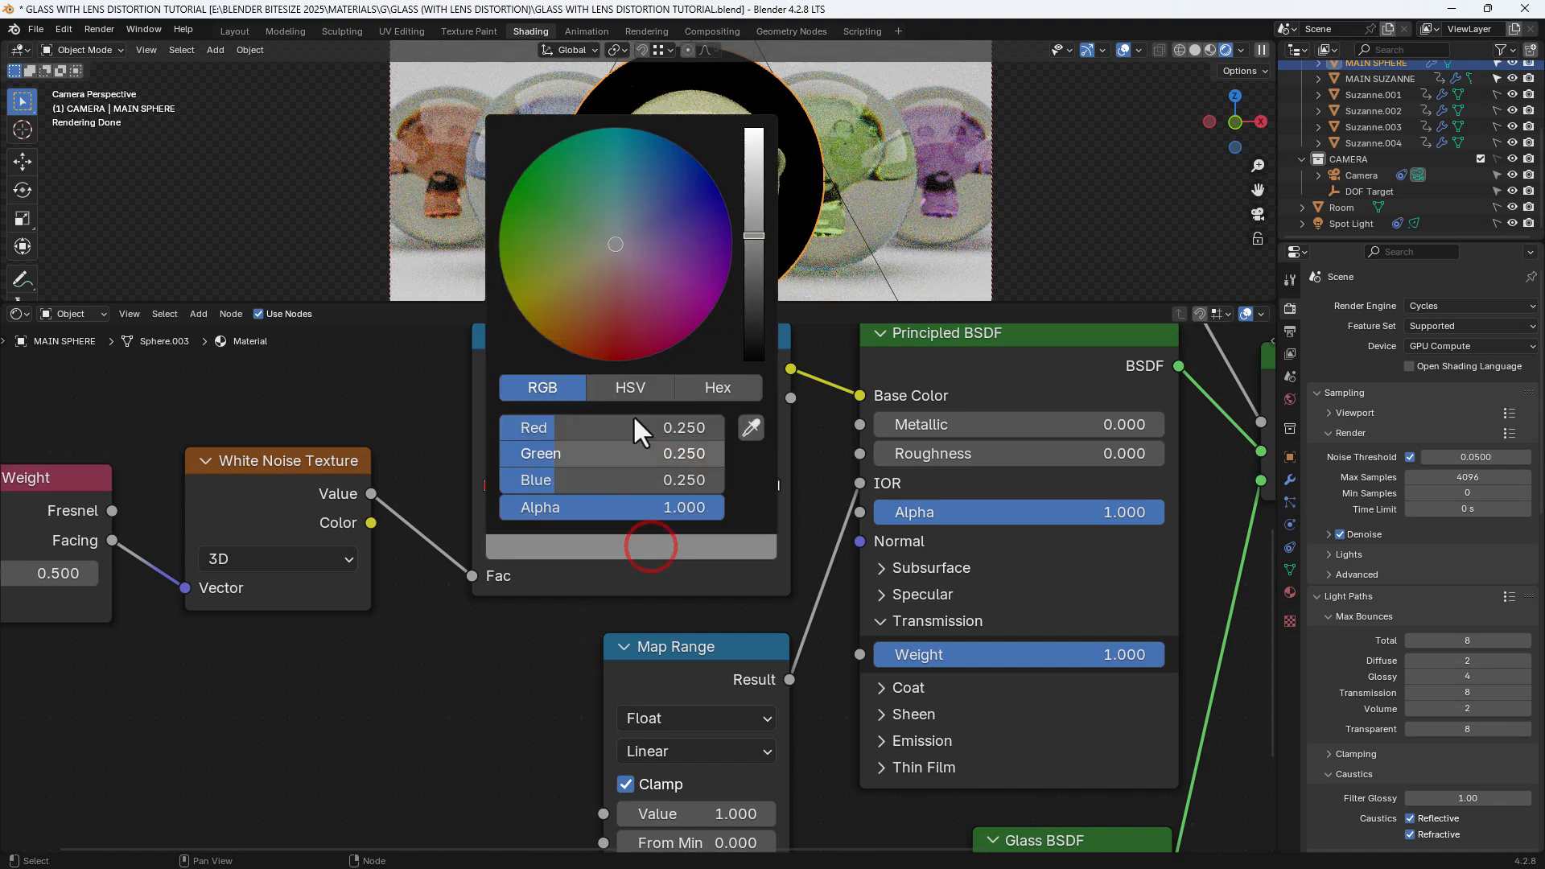
click(609, 388)
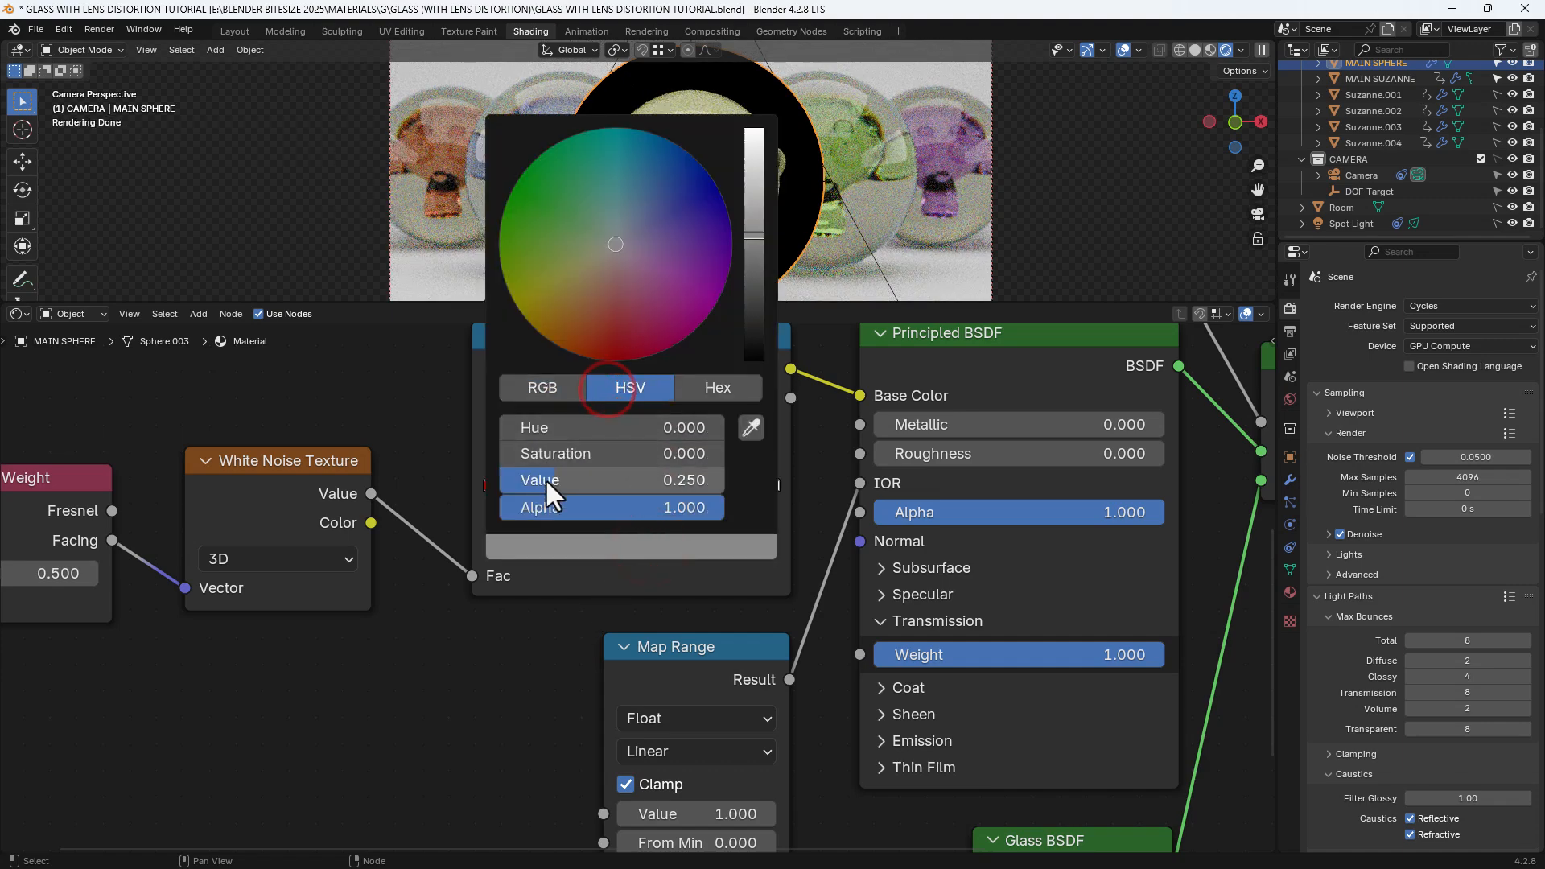
drag(546, 480, 717, 480)
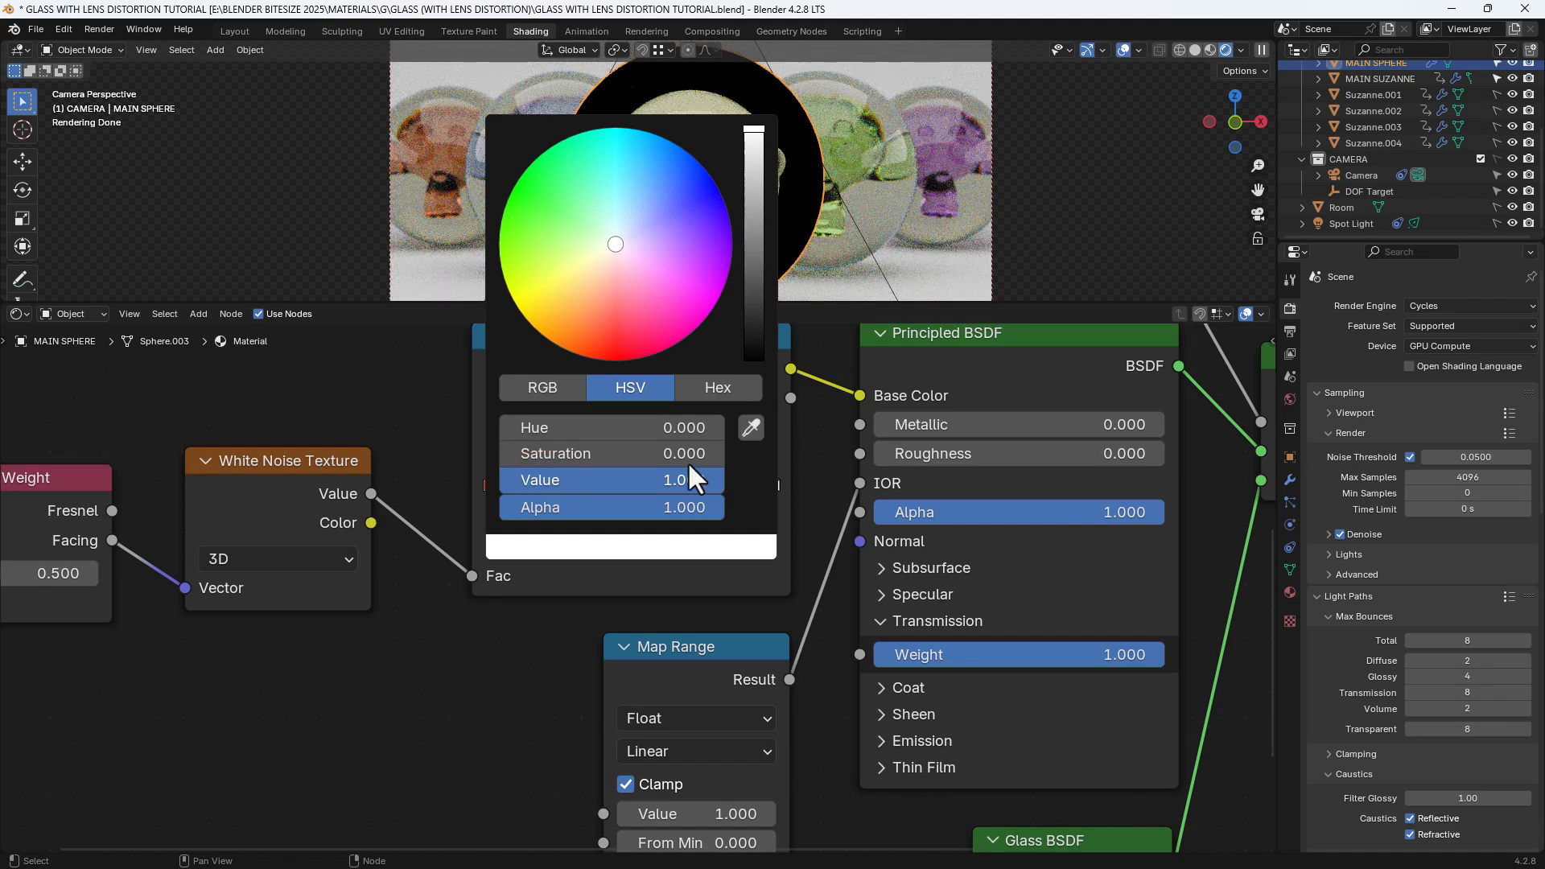
drag(620, 138, 620, 127)
click(636, 417)
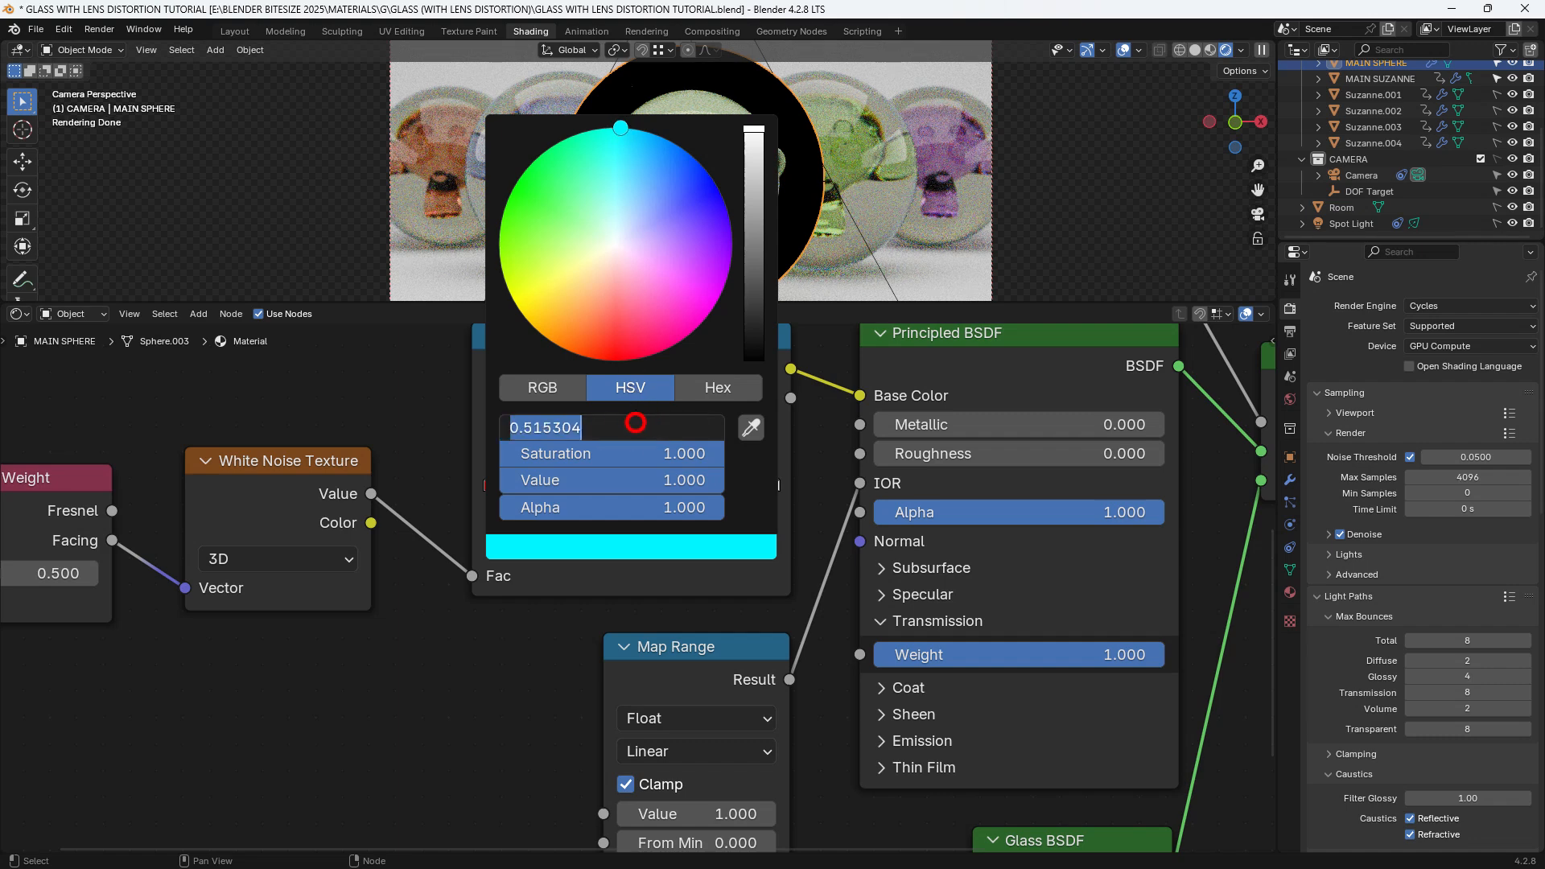
text(.5)
key(Return)
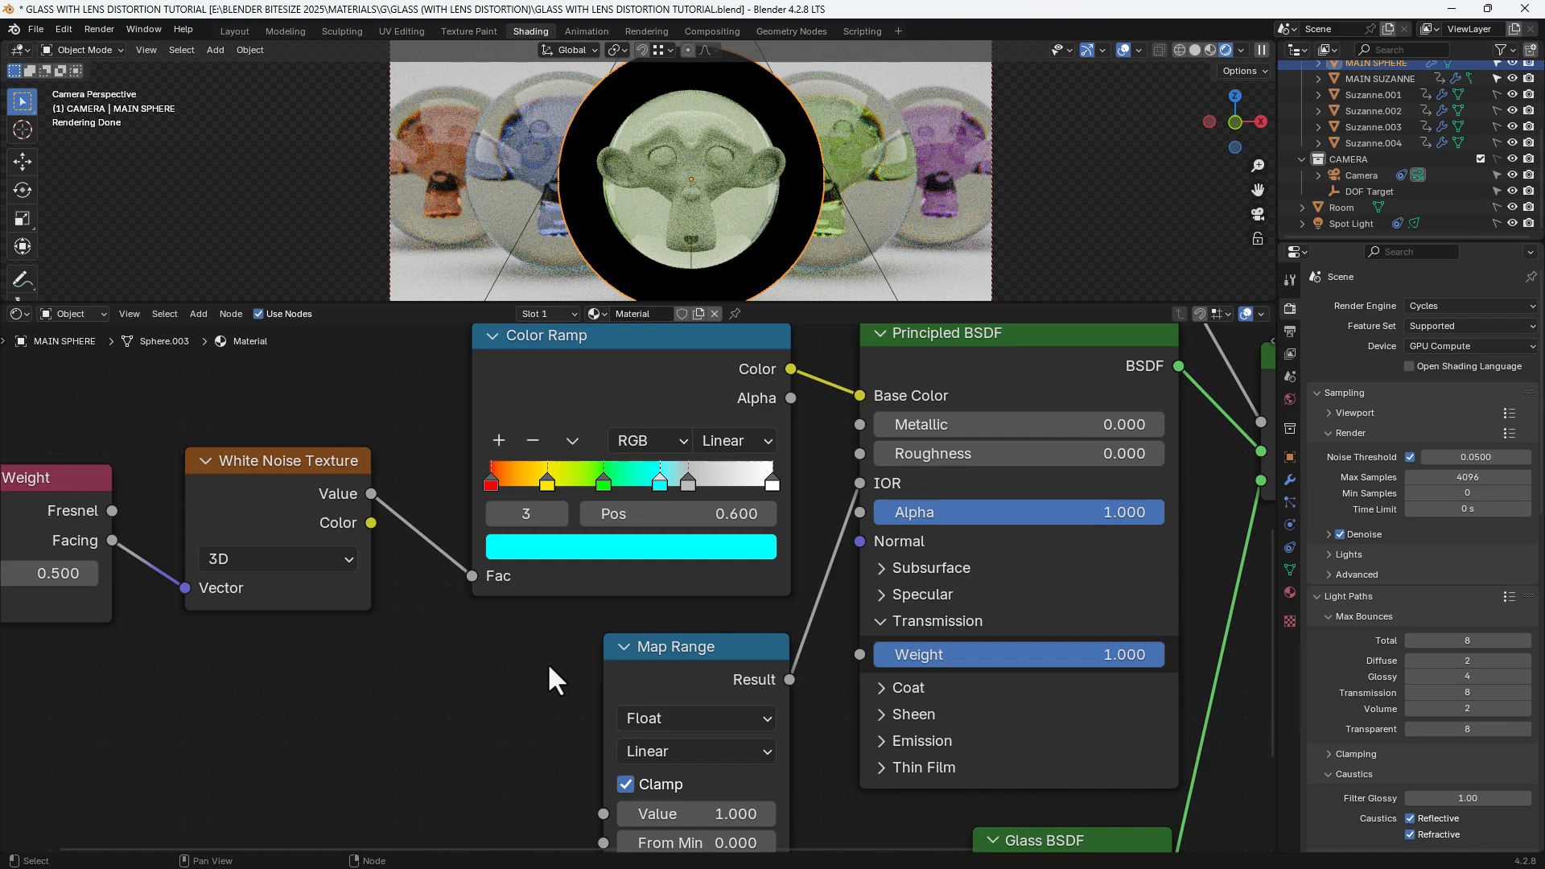
Turn the fifth stop pure blue and darken the last stop to black
click(688, 480)
click(688, 547)
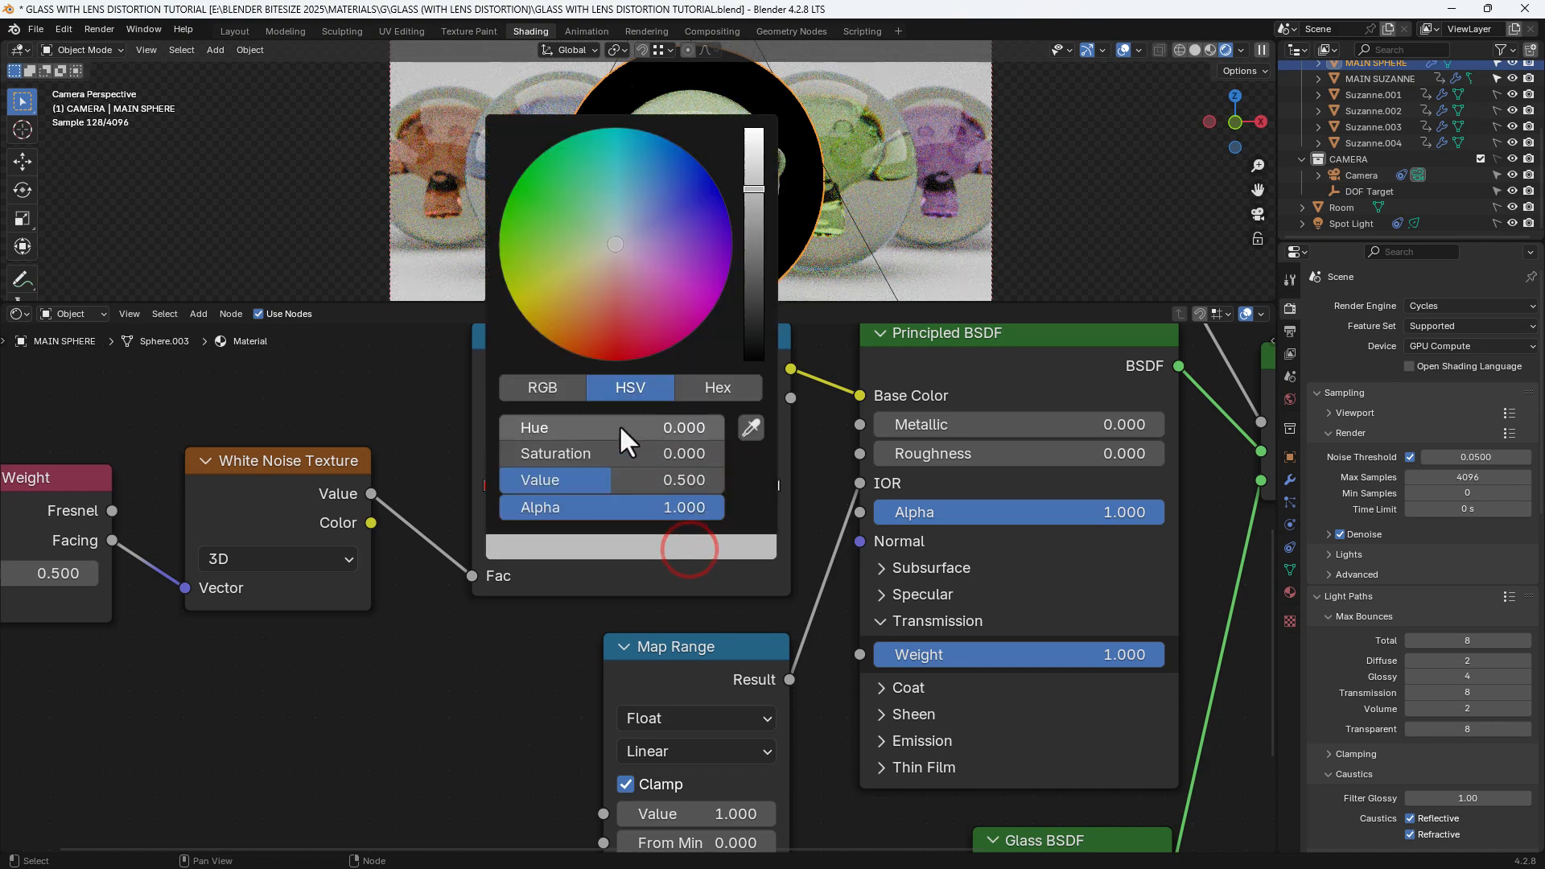
drag(568, 481, 628, 480)
mouse_move(707, 251)
mouse_down()
mouse_move(697, 196)
mouse_move(719, 191)
mouse_up()
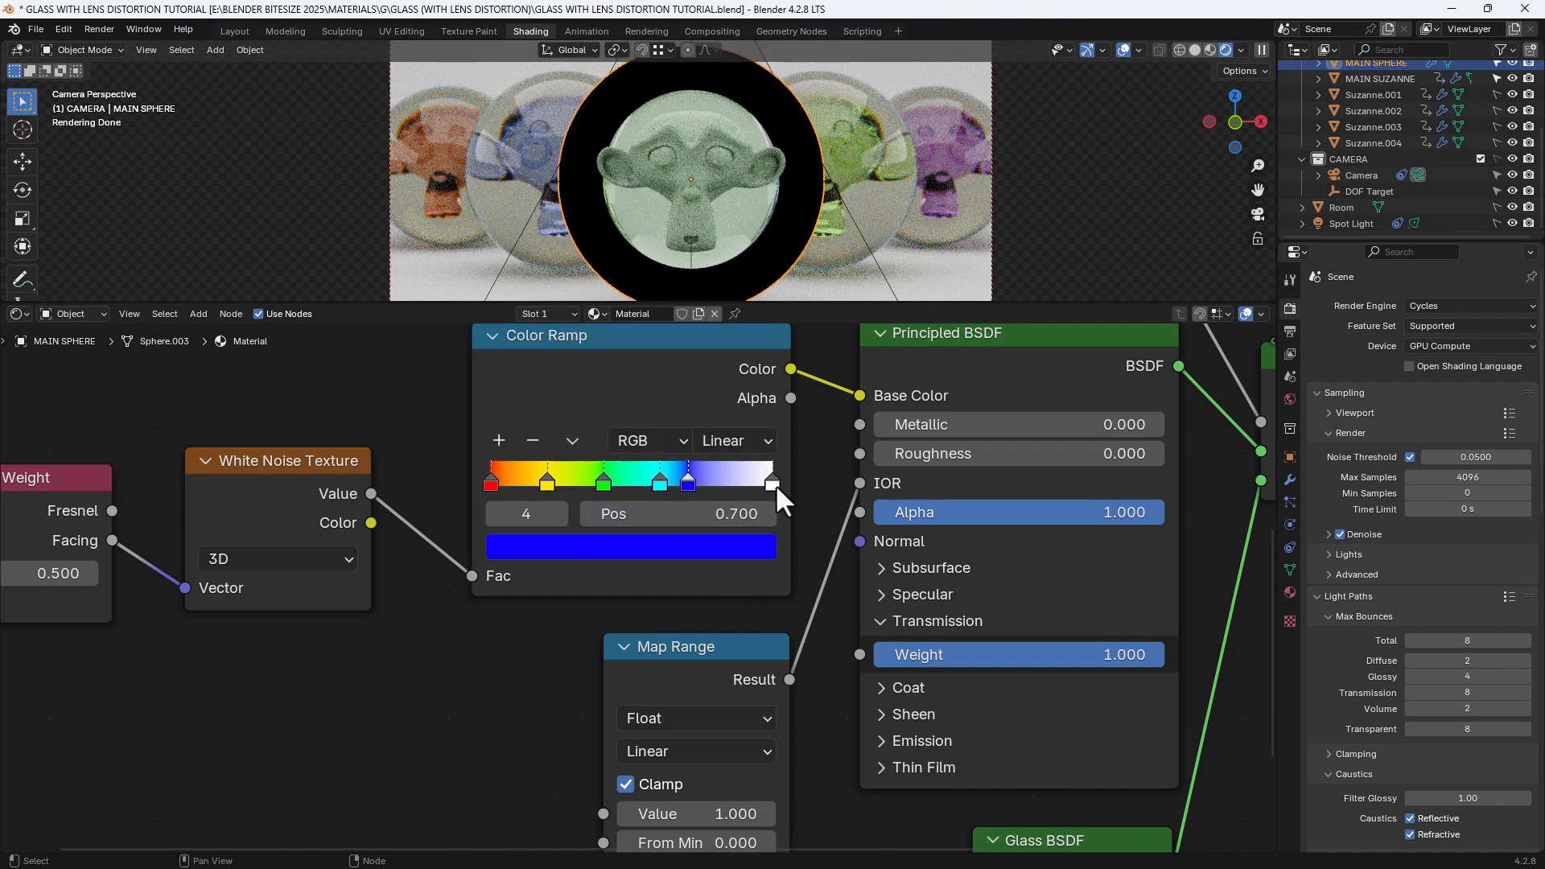
click(772, 485)
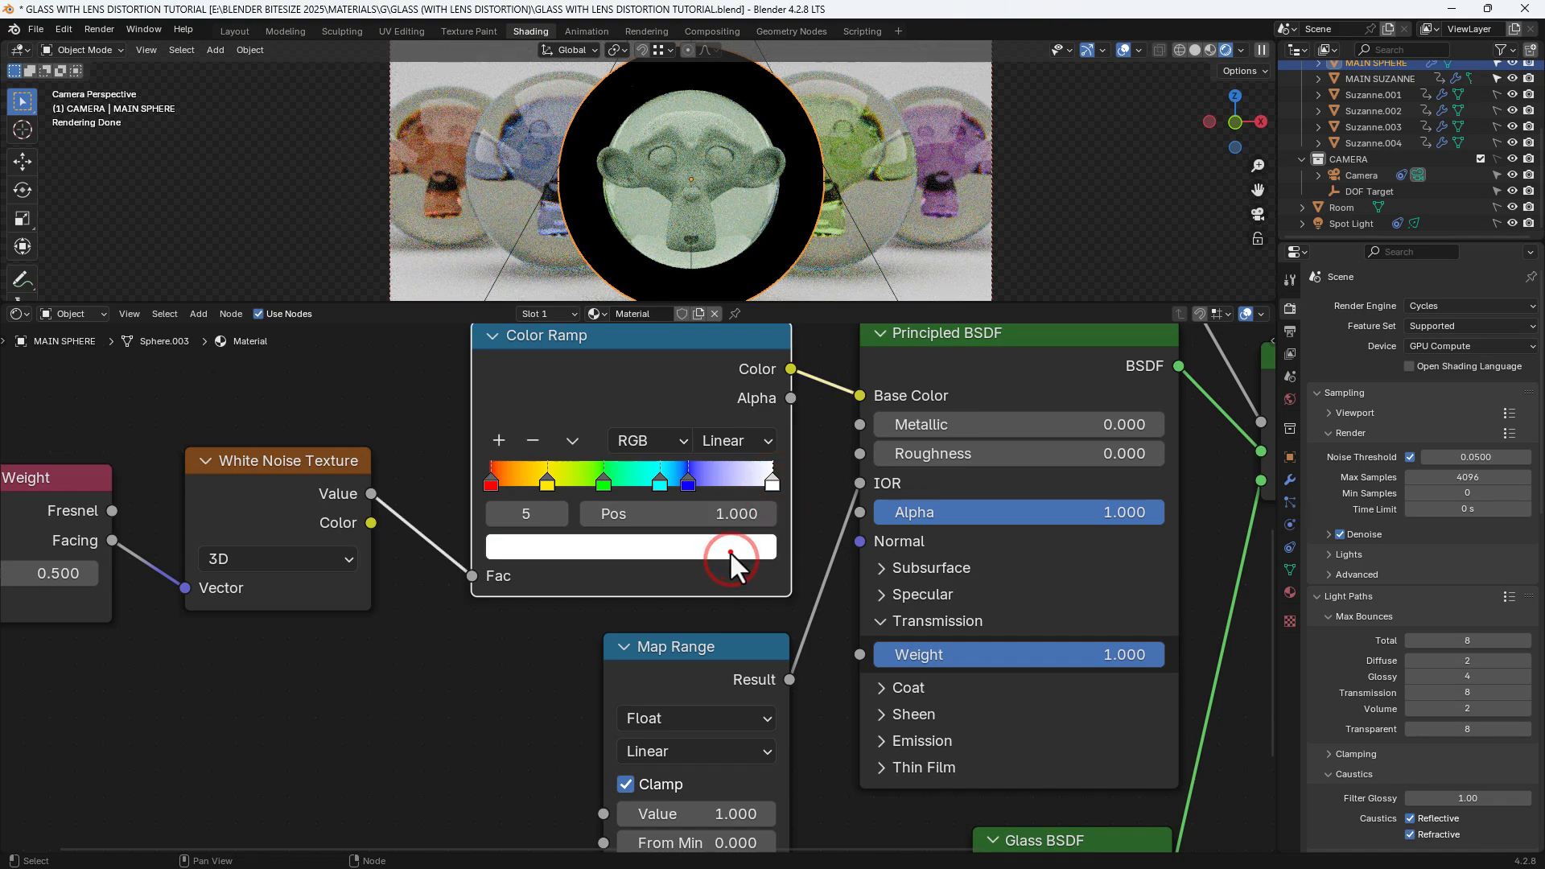
click(729, 551)
drag(690, 481, 612, 481)
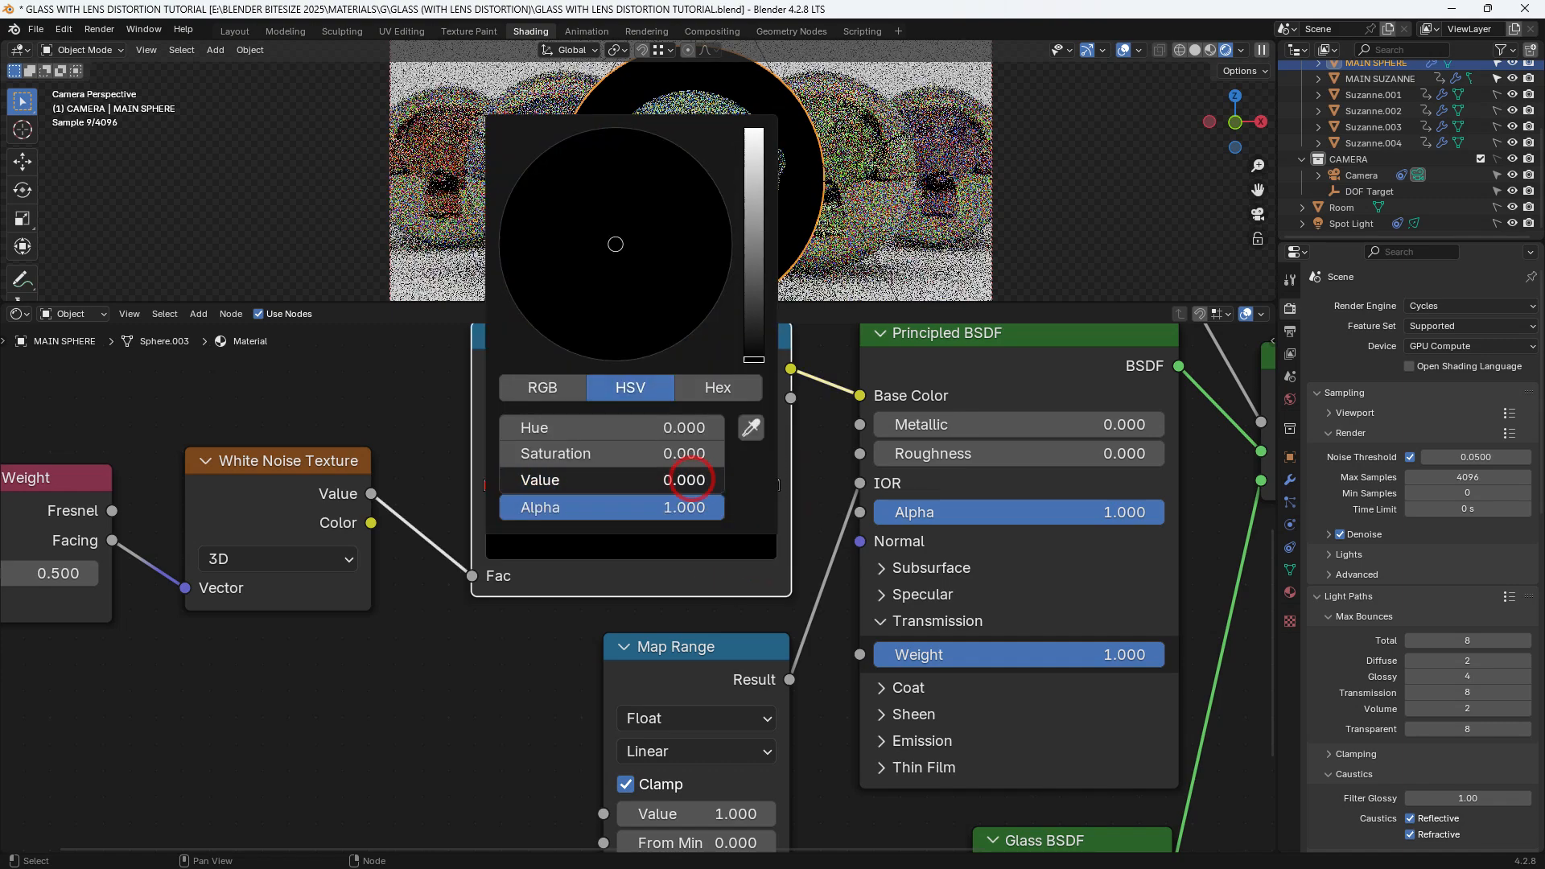
Link Map Range Result to the Glass BSDF IOR and White Noise Value into Map Range Value
click(494, 642)
middle_drag(515, 652, 472, 532)
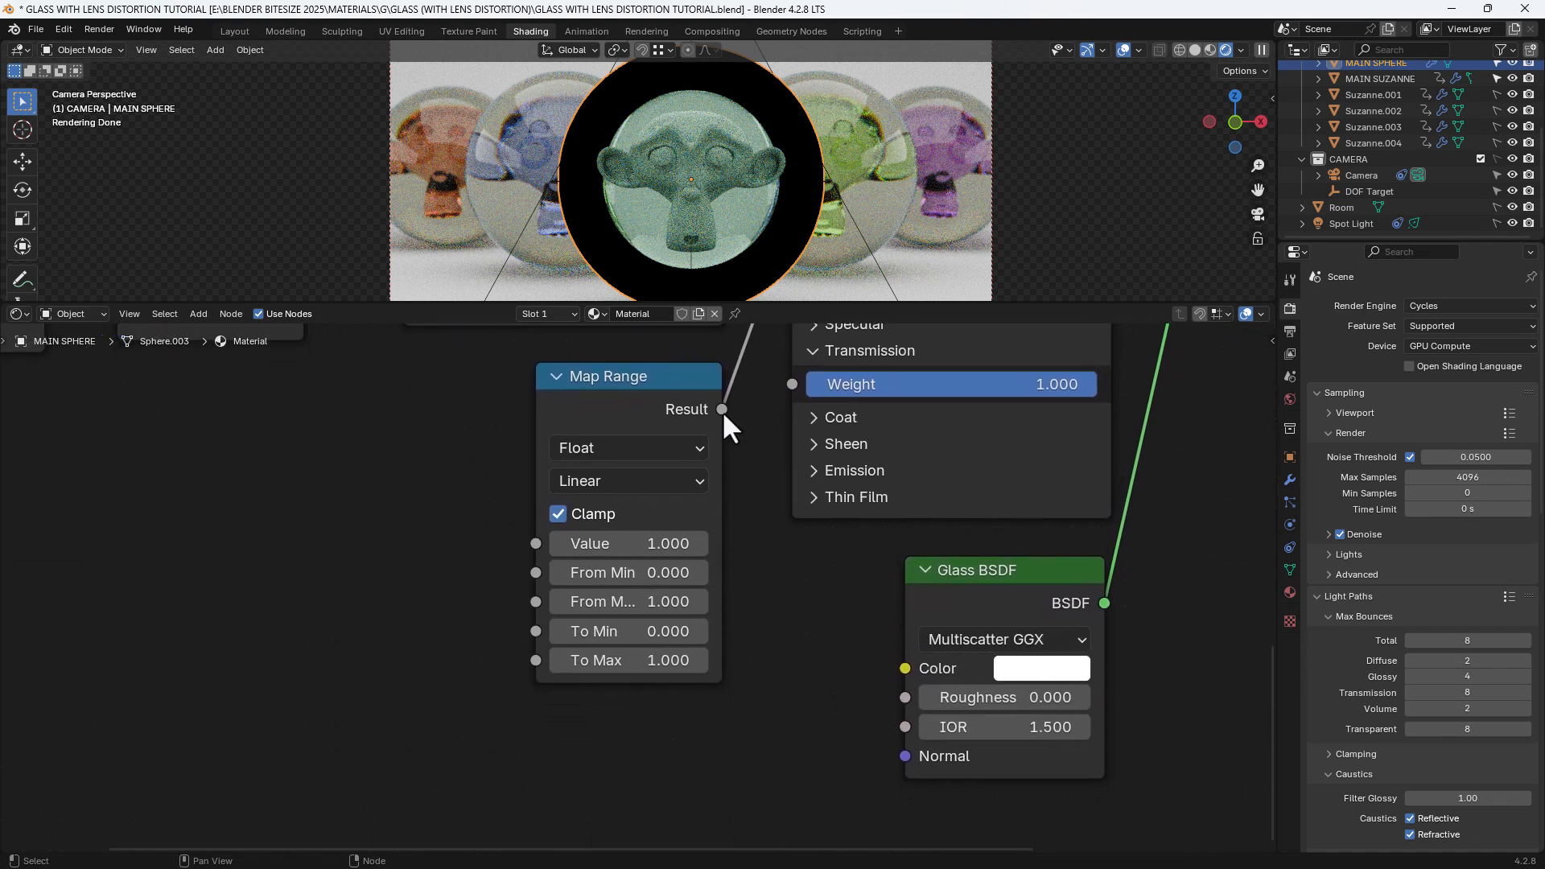
drag(722, 410, 884, 725)
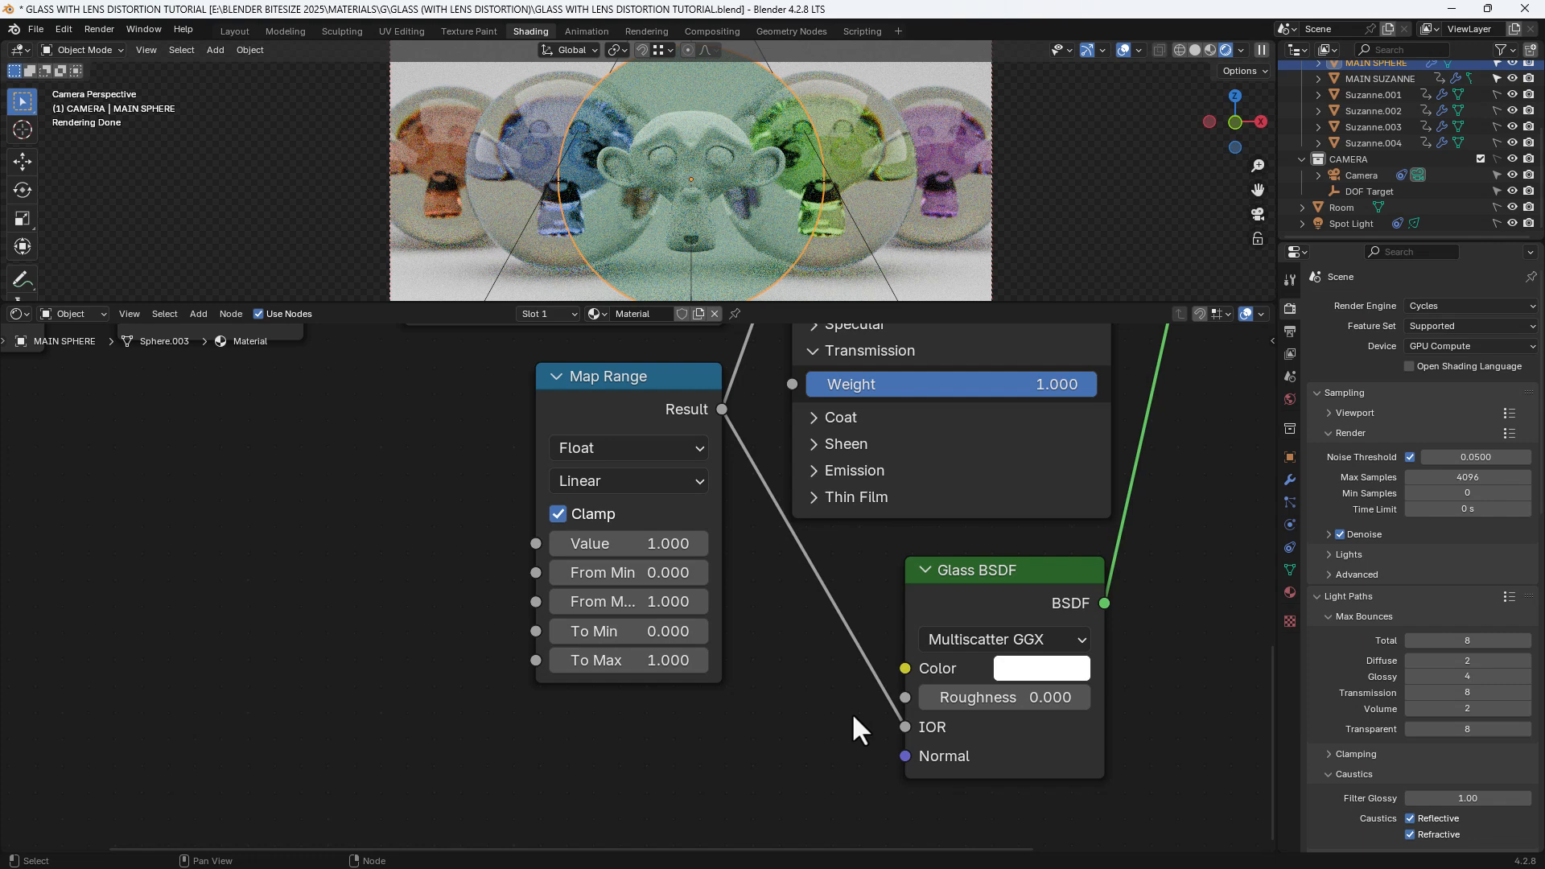
middle_drag(801, 620, 857, 643)
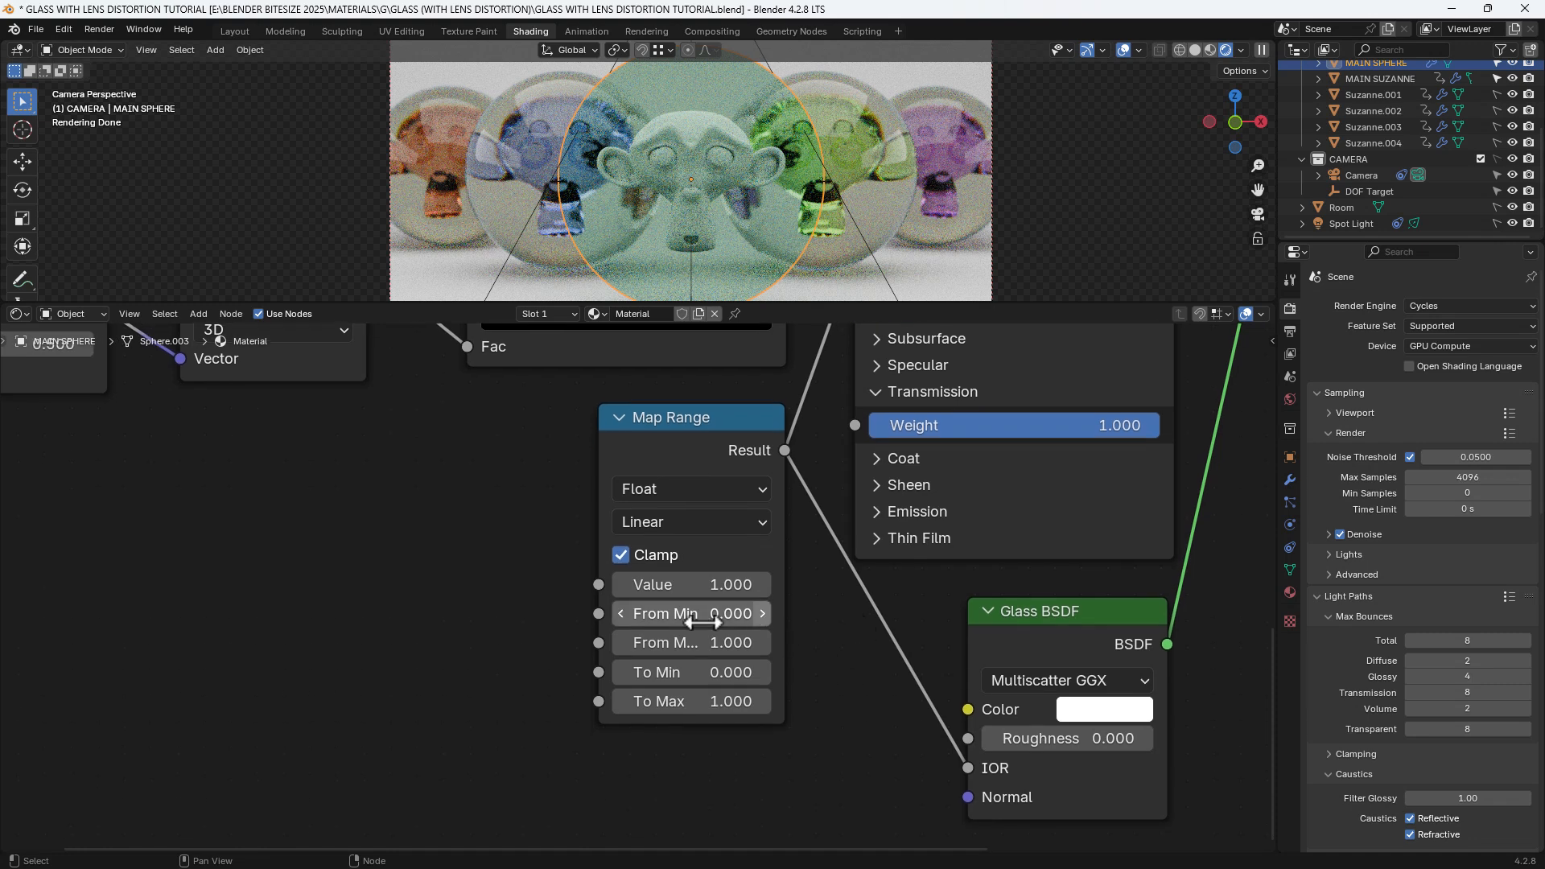
middle_drag(538, 543, 560, 638)
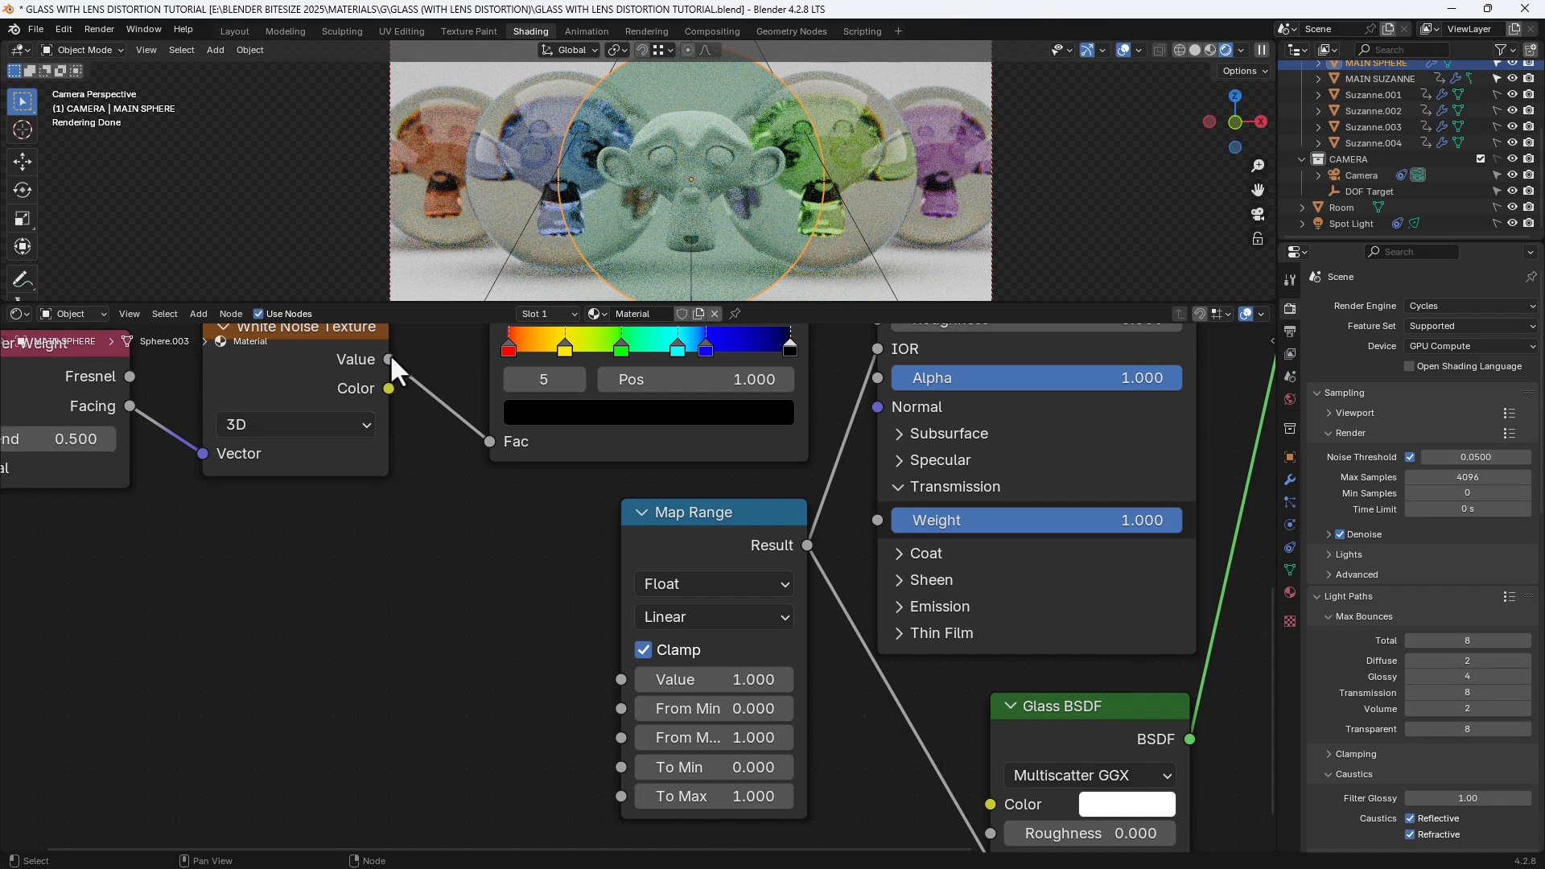
drag(390, 358, 606, 678)
middle_drag(586, 692, 558, 599)
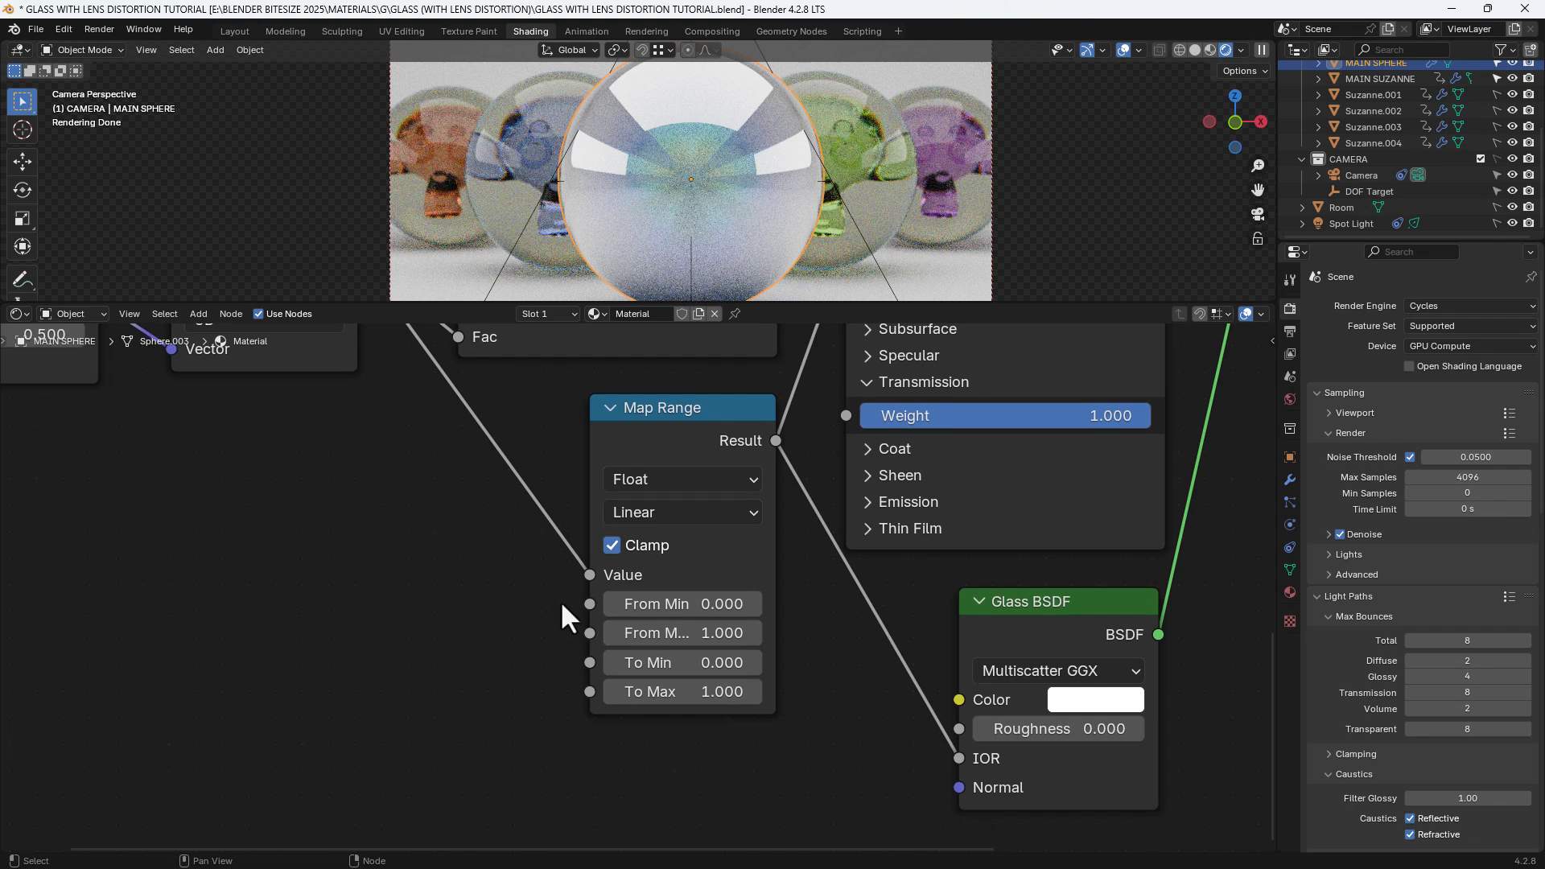
Set the Map Range To Min to 1.4 and To Max to 1.6, then zoom out over the node tree
click(658, 661)
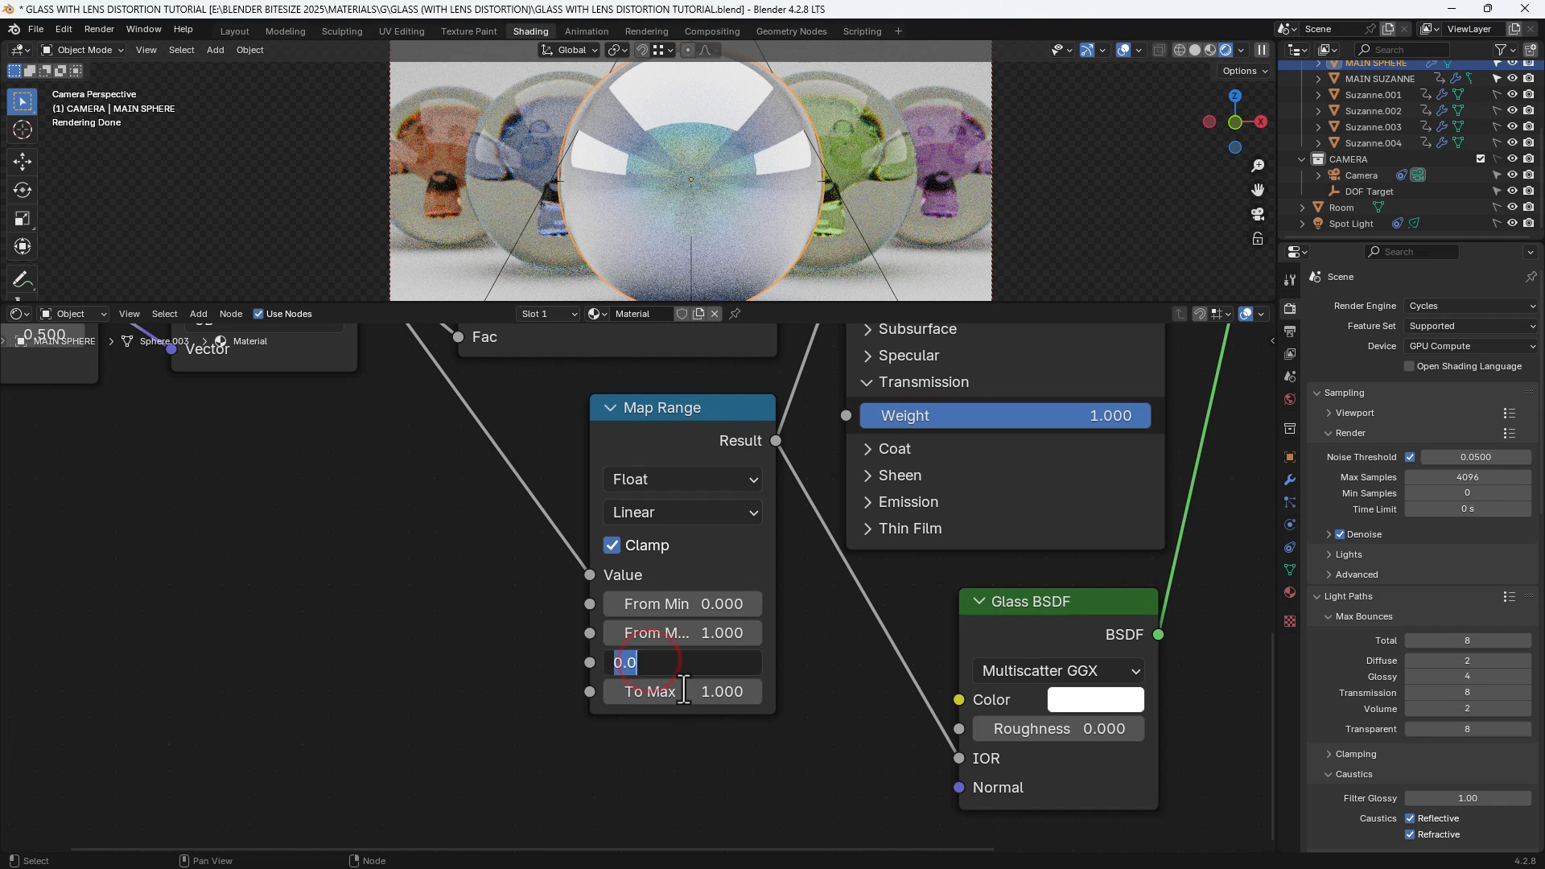
text(1.4)
key(Tab)
text(1.)
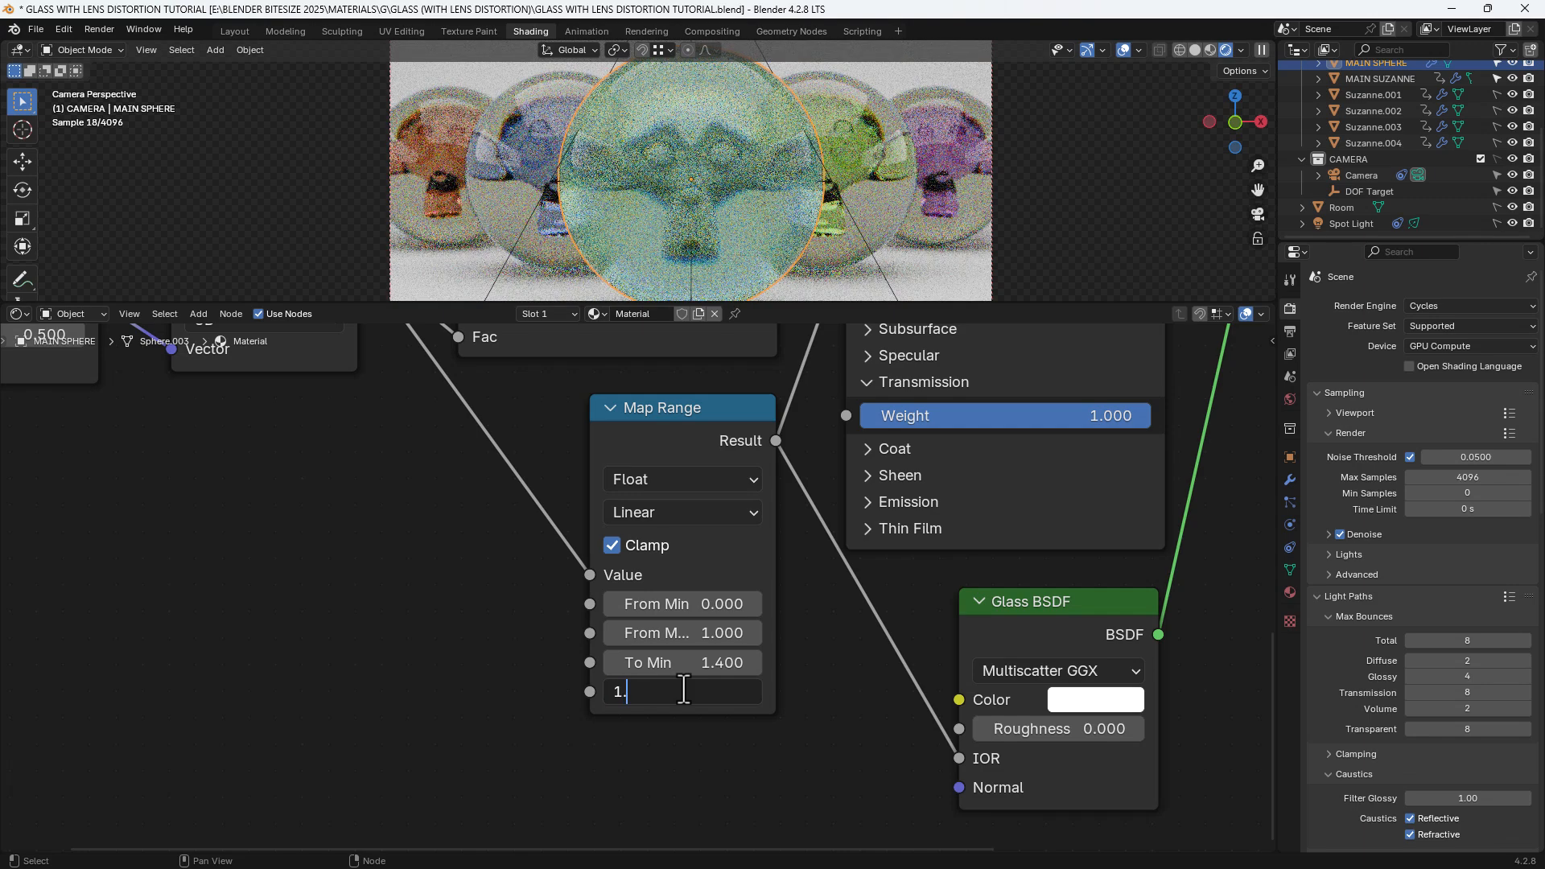
text(6)
key(Return)
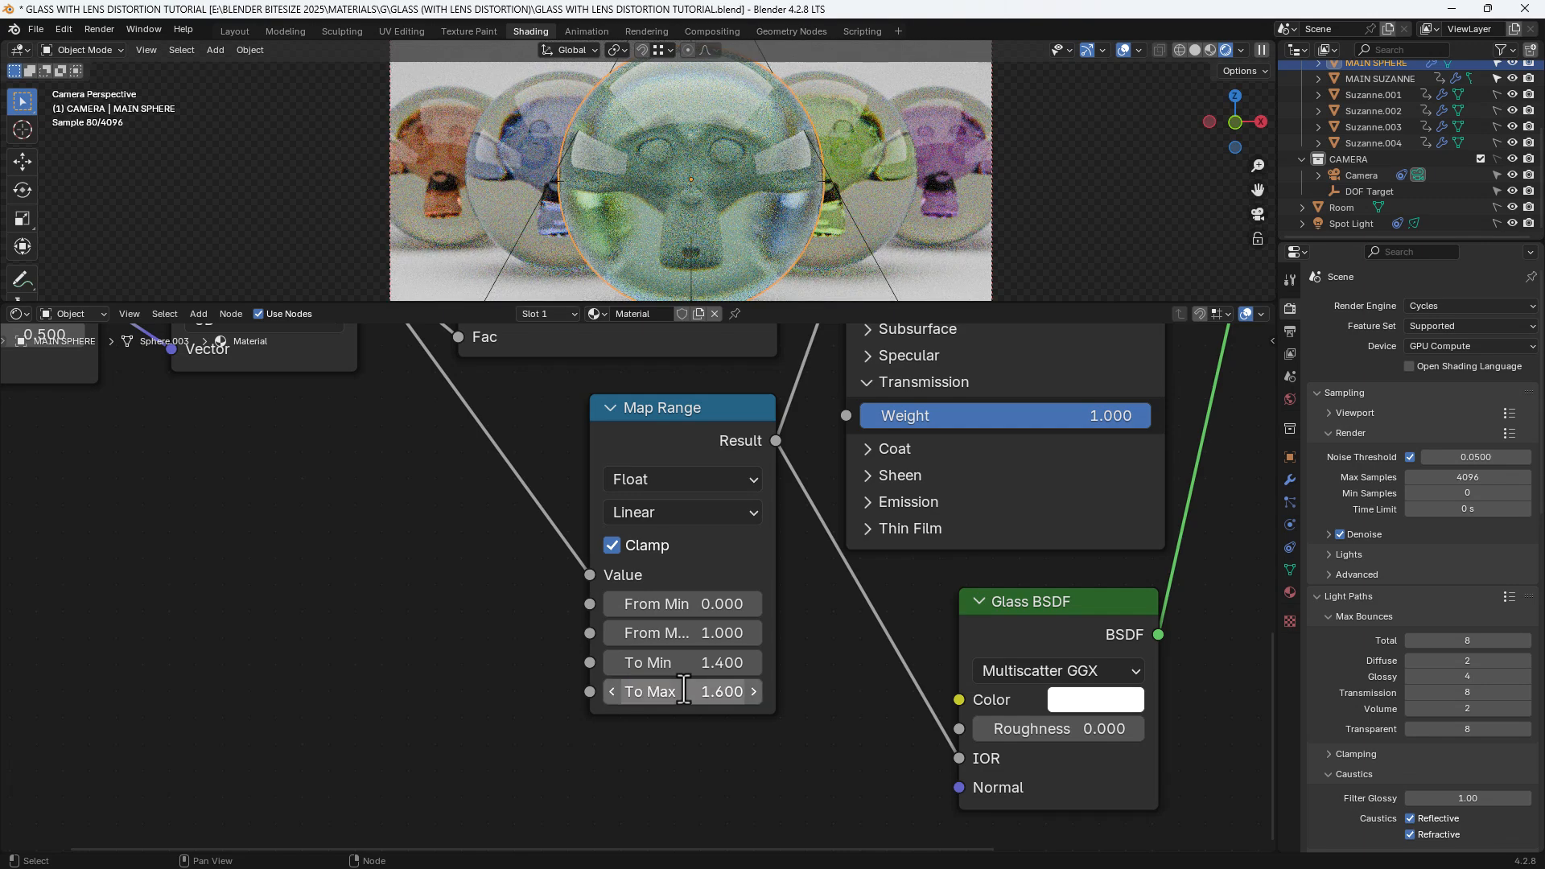
scroll(564, 552, down, 2)
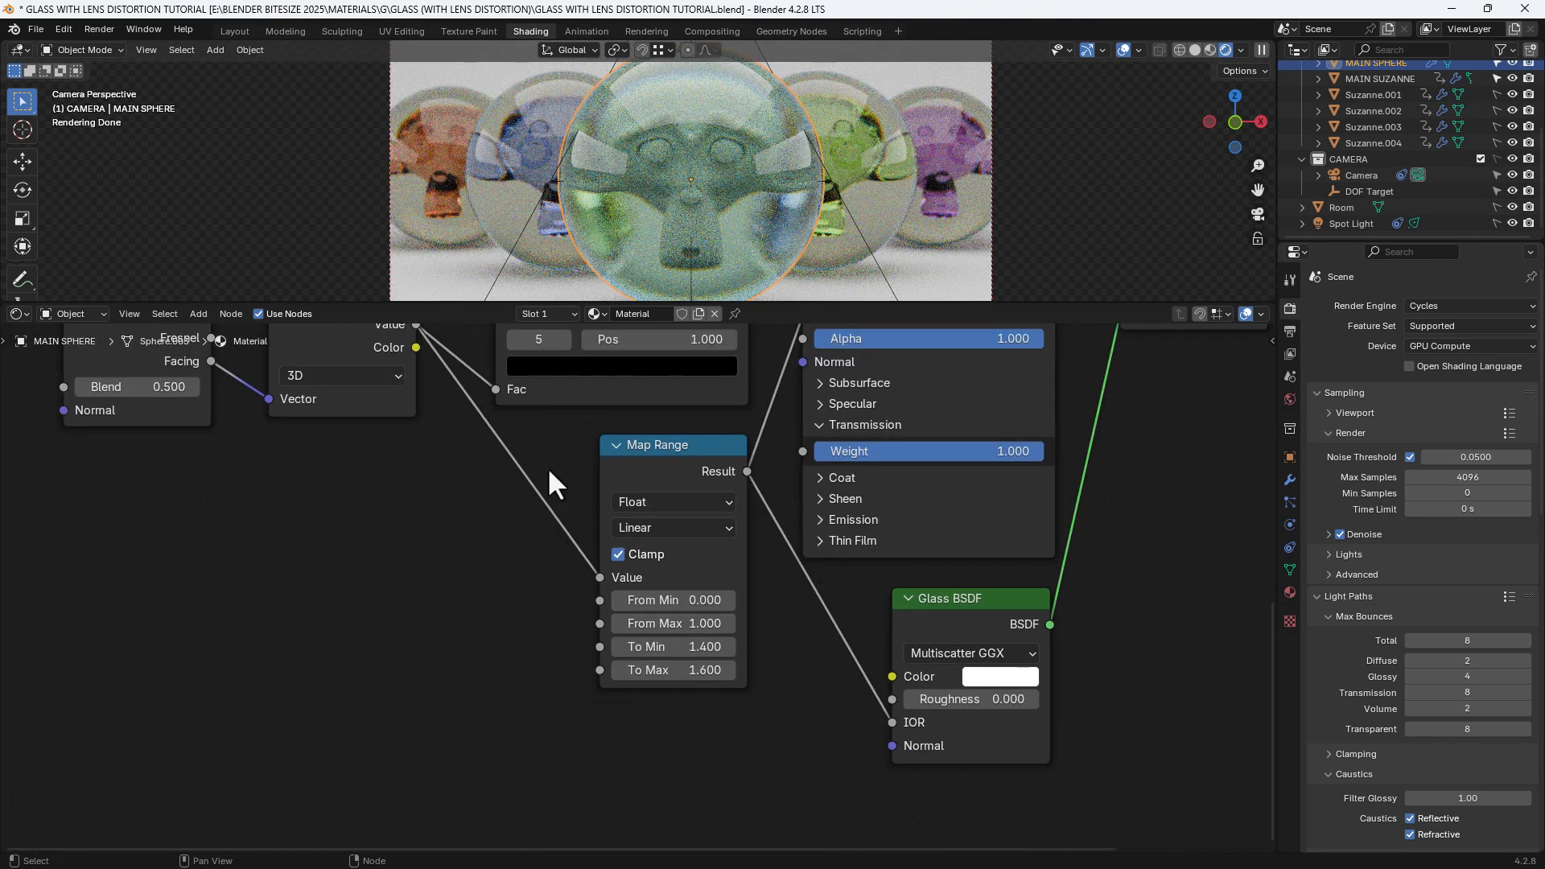
scroll(509, 592, down, 3)
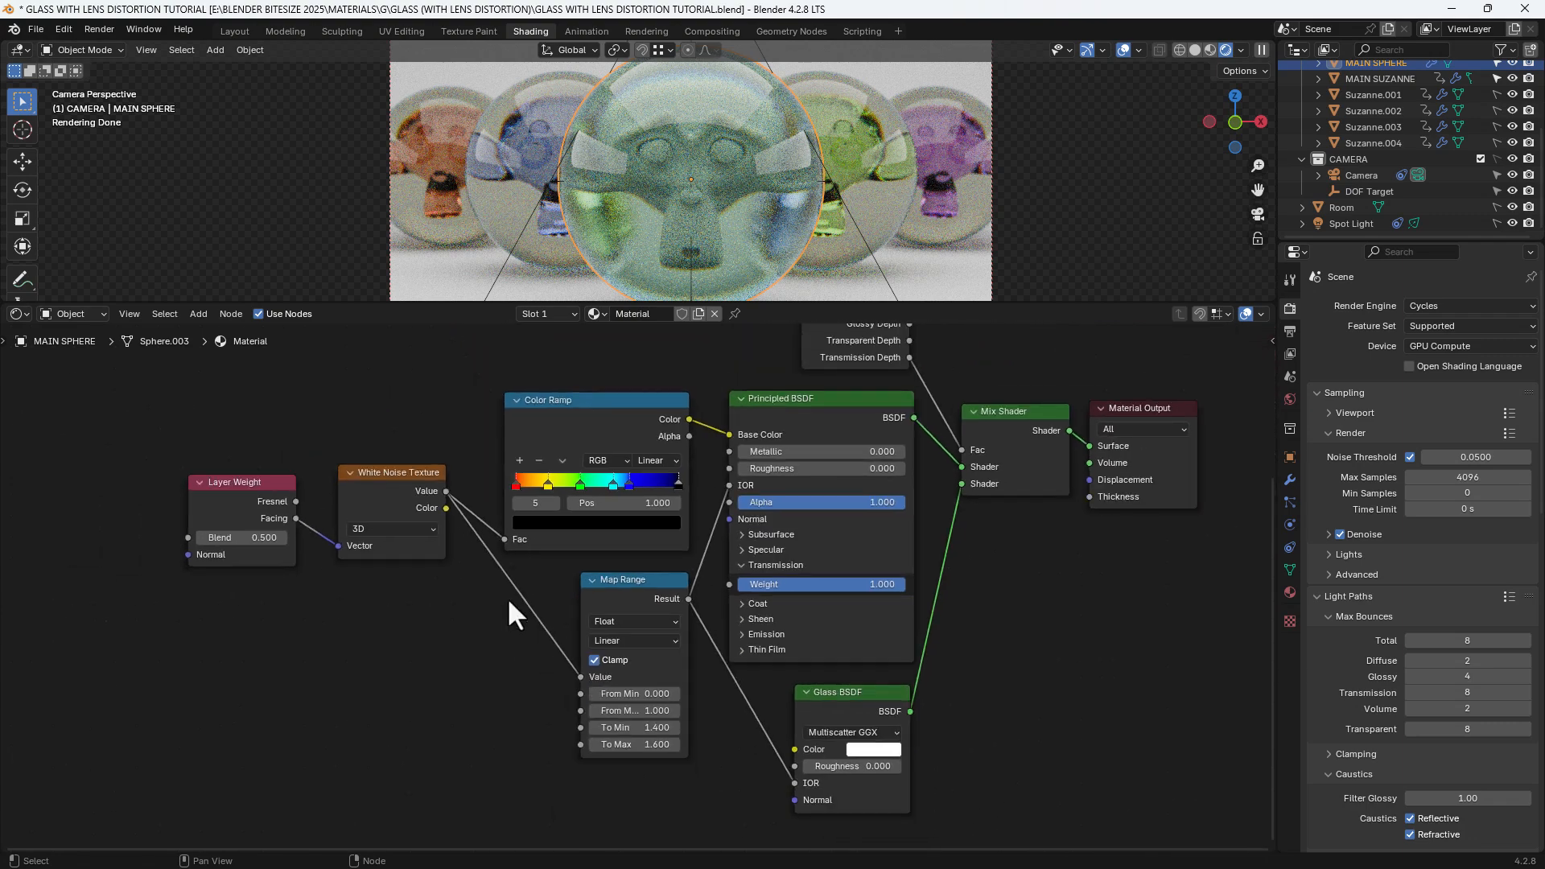
scroll(507, 597, down, 1)
middle_drag(507, 601, 497, 600)
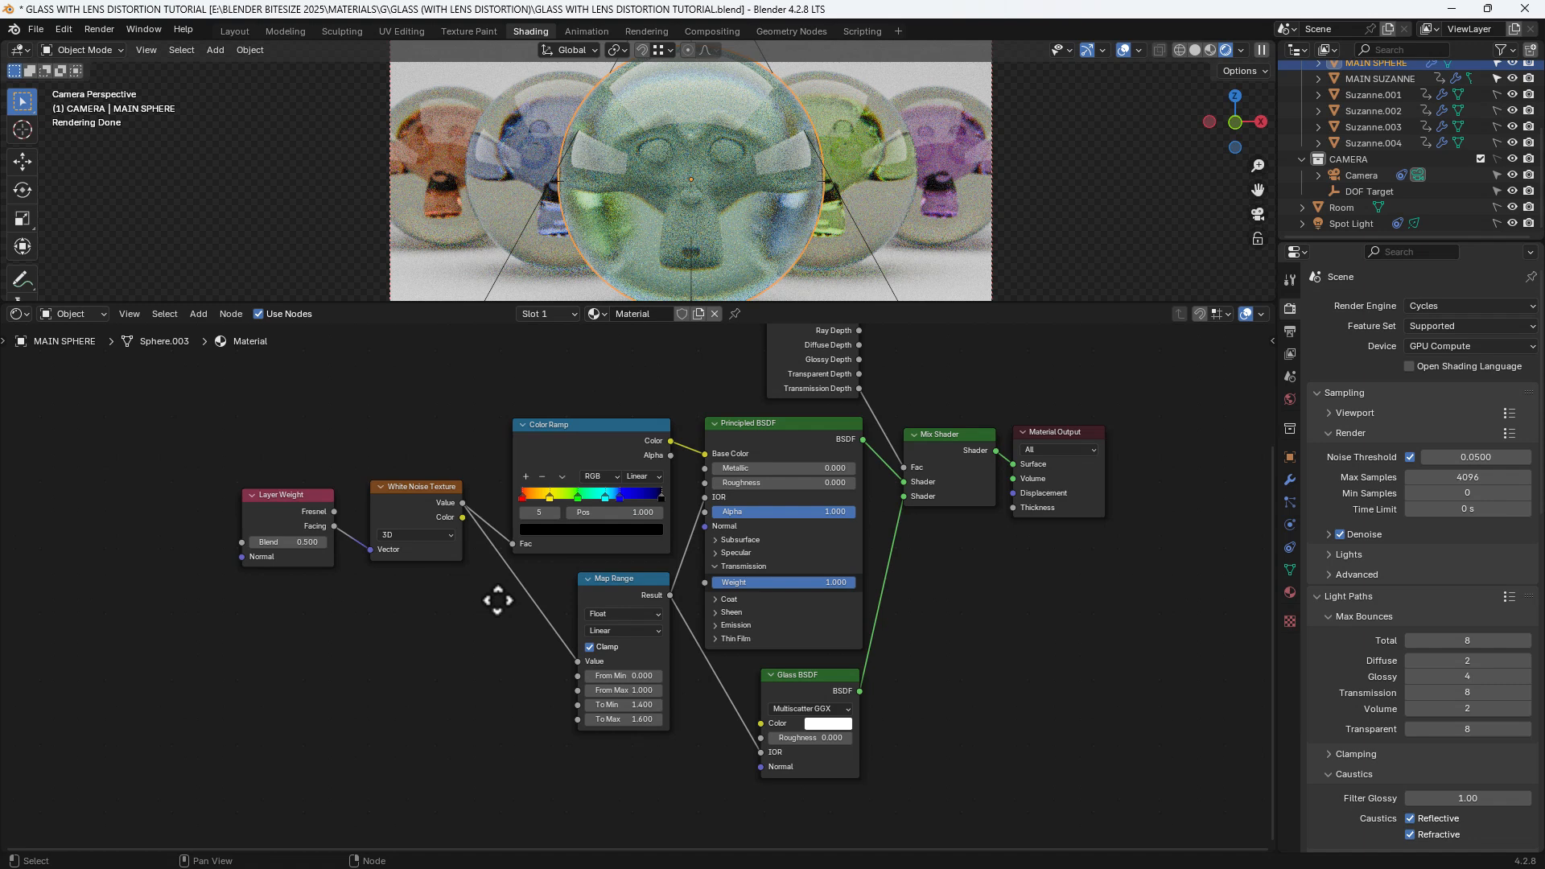
middle_drag(498, 601, 493, 667)
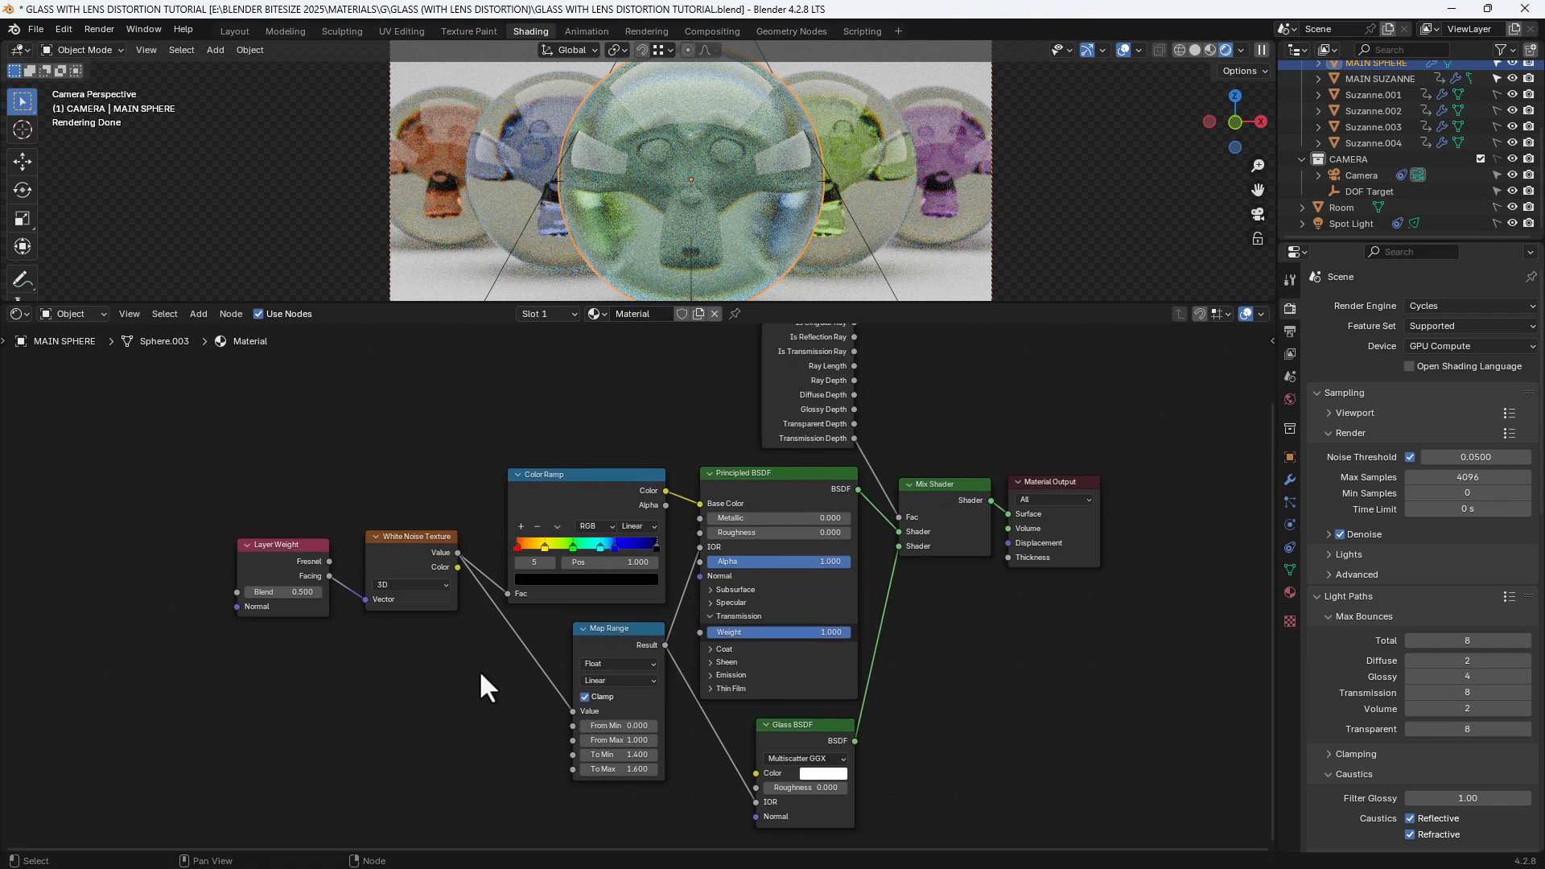
Switch the Color Ramp interpolation from Linear to Constant
click(643, 527)
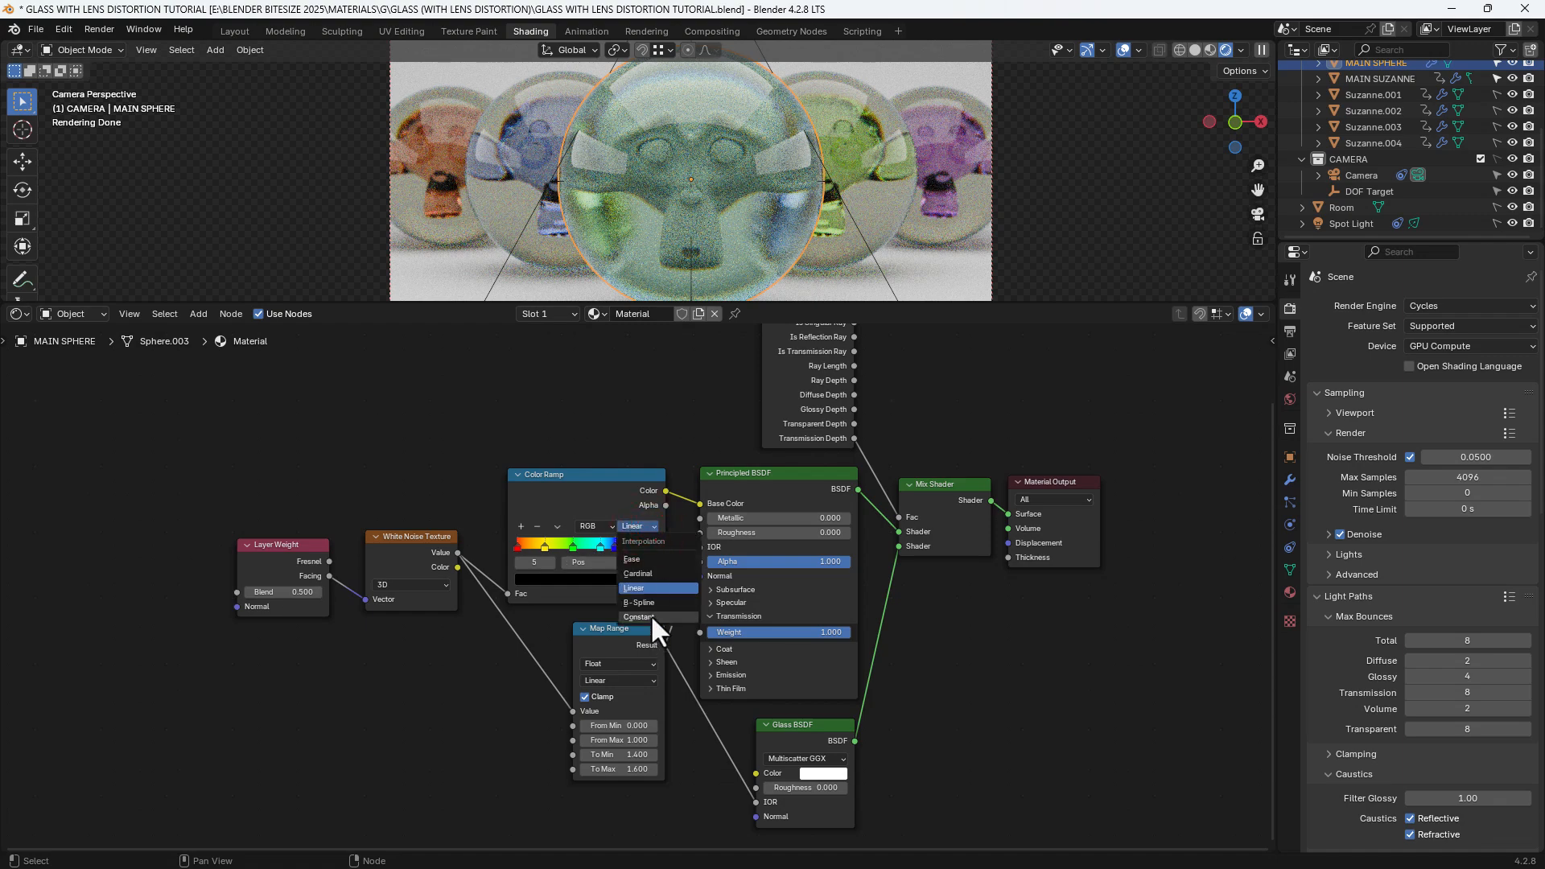
click(650, 615)
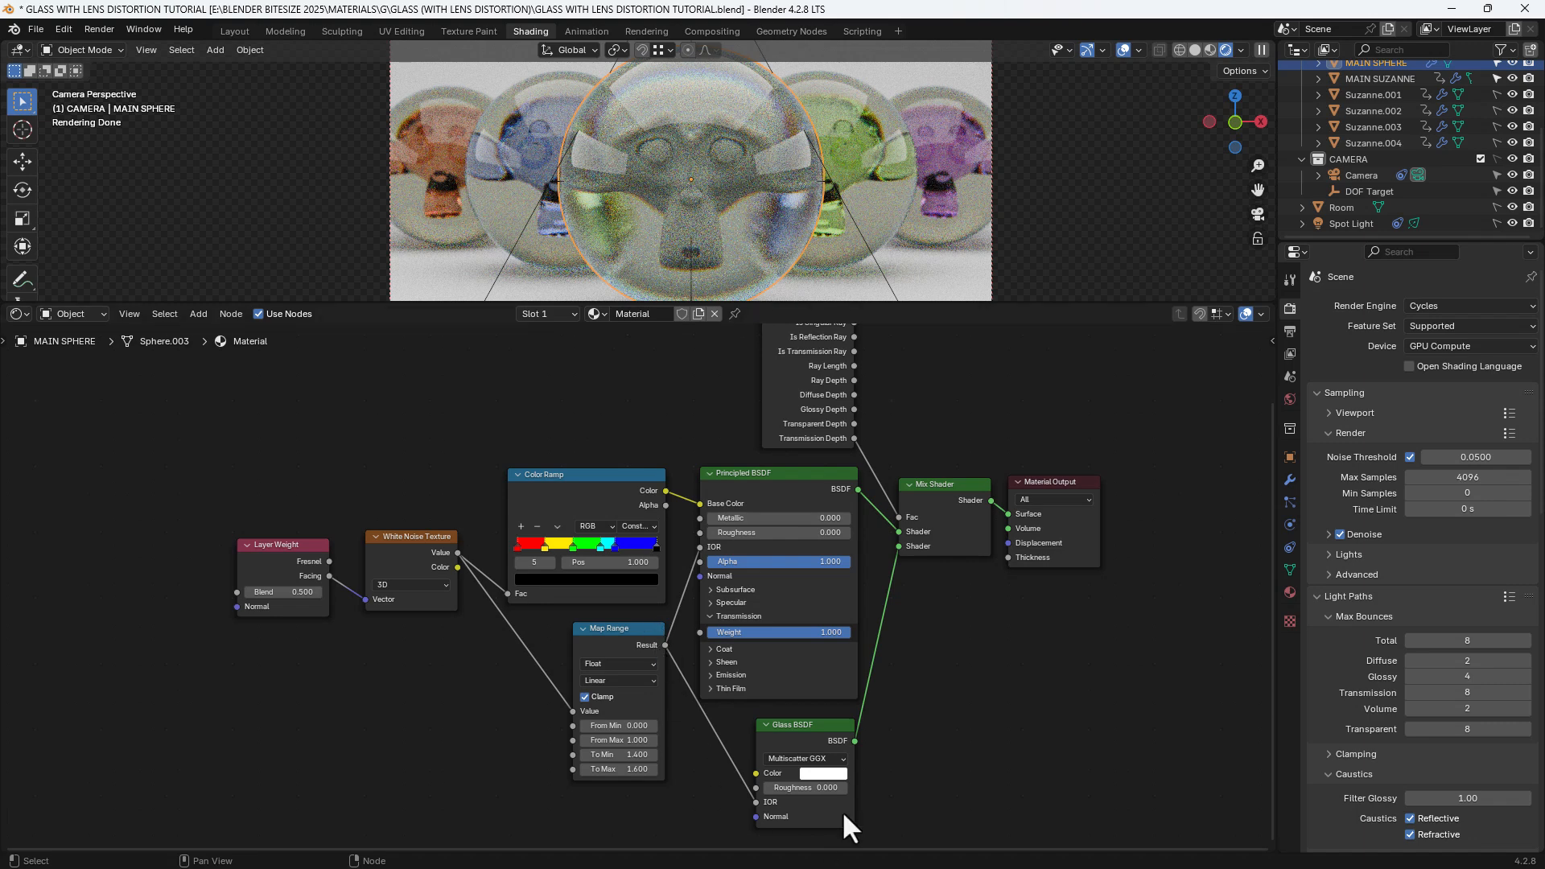
click(831, 775)
Set the Map Range To Max to 1.5 and rename the material GLASS (LENS)
click(620, 769)
text(1.5)
key(Return)
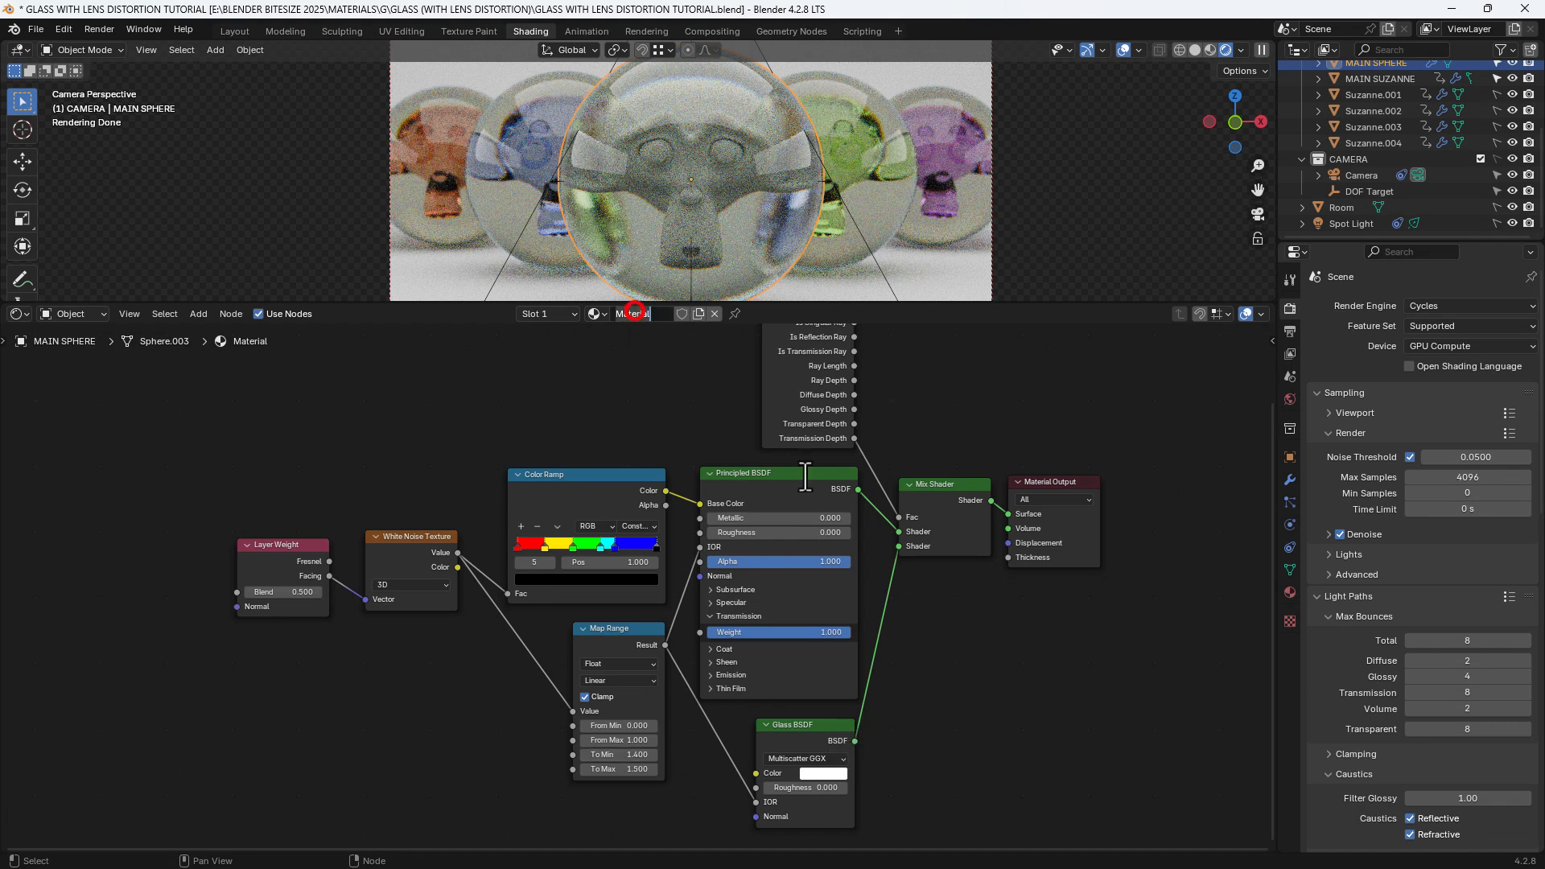
click(631, 314)
text(GLASS (LENS))
key(Return)
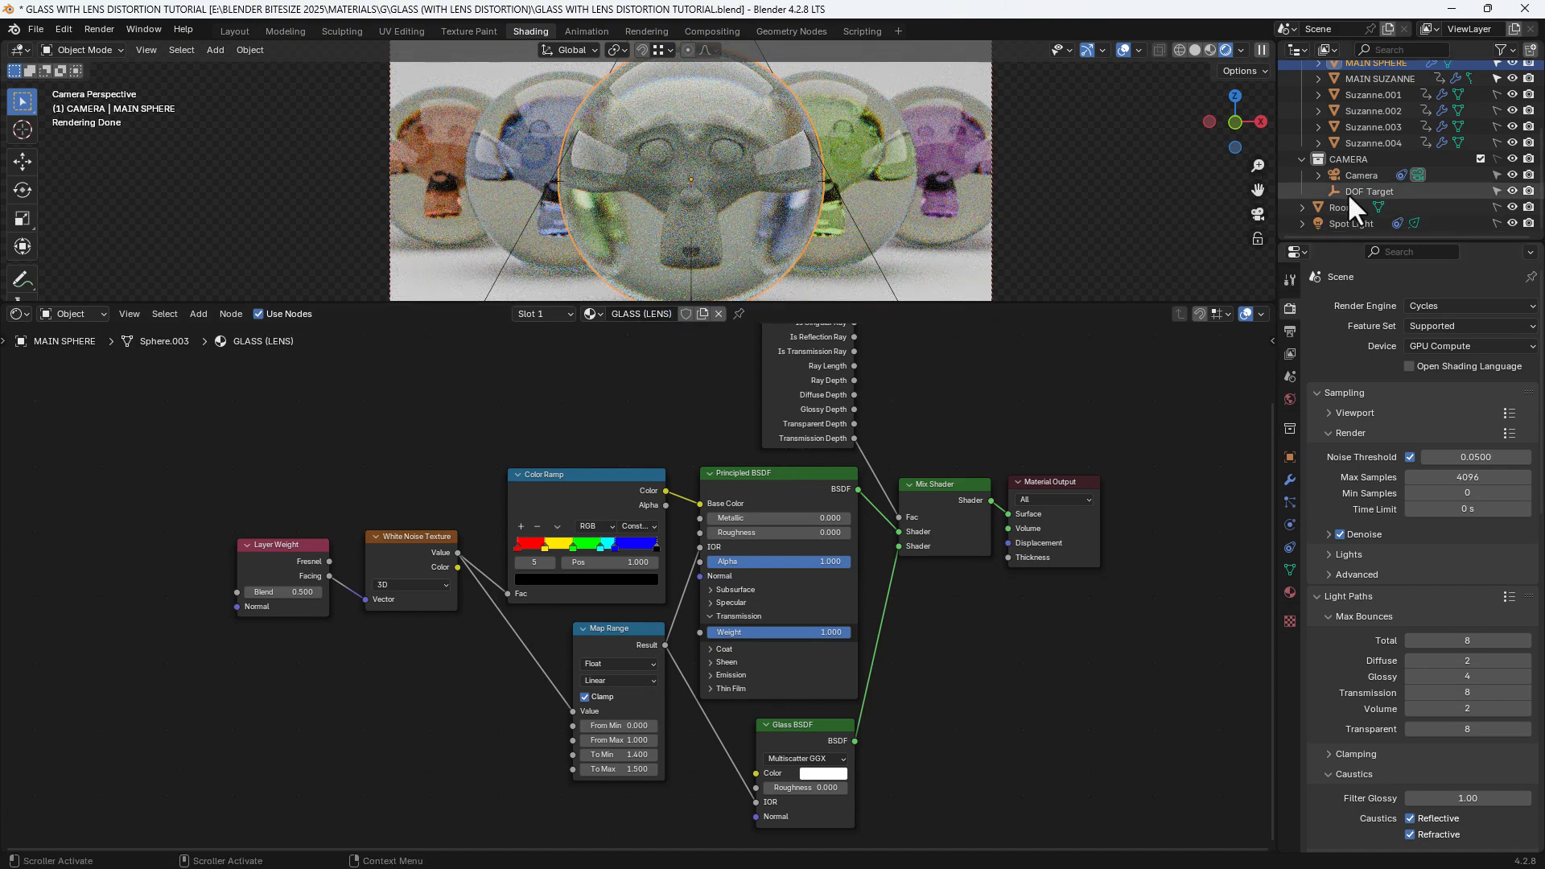
Assign the GLASS (LENS) material to MAIN SUZANNE and save the file
click(1378, 80)
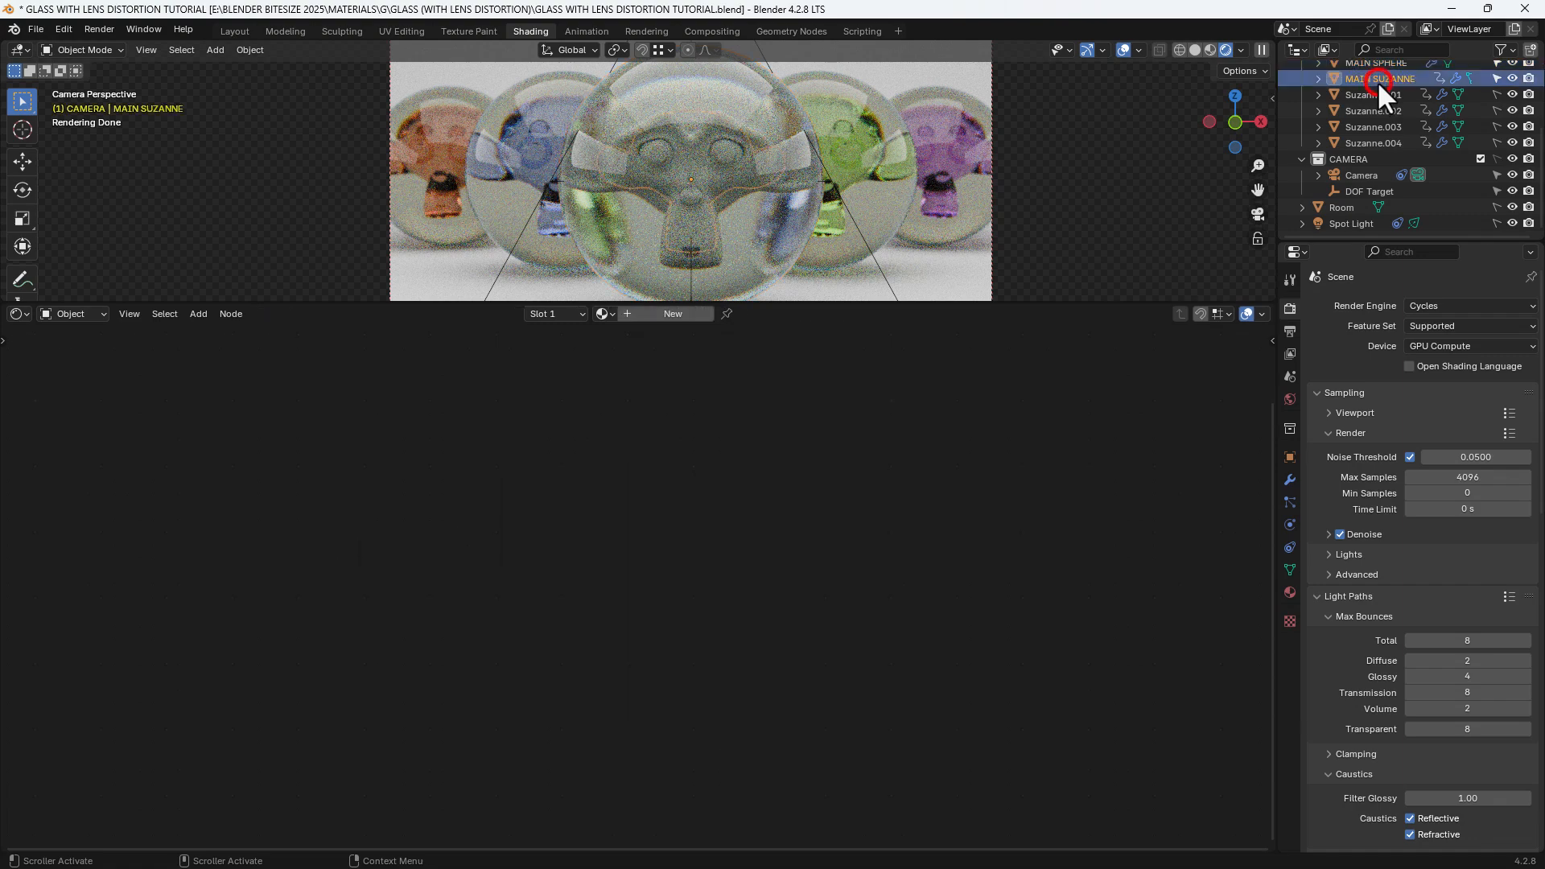
click(600, 314)
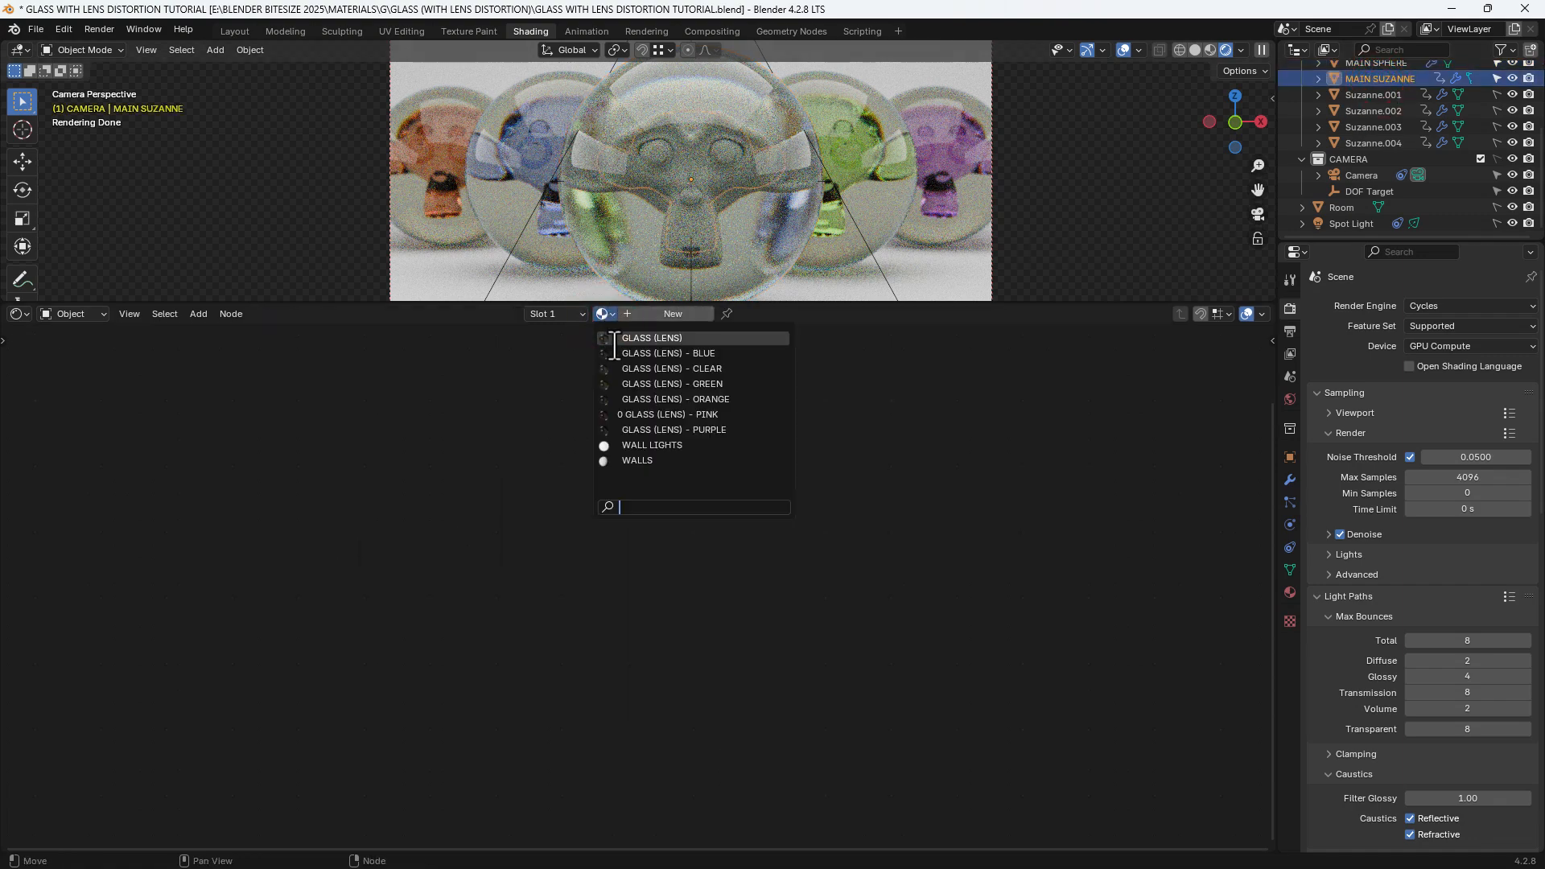
click(616, 338)
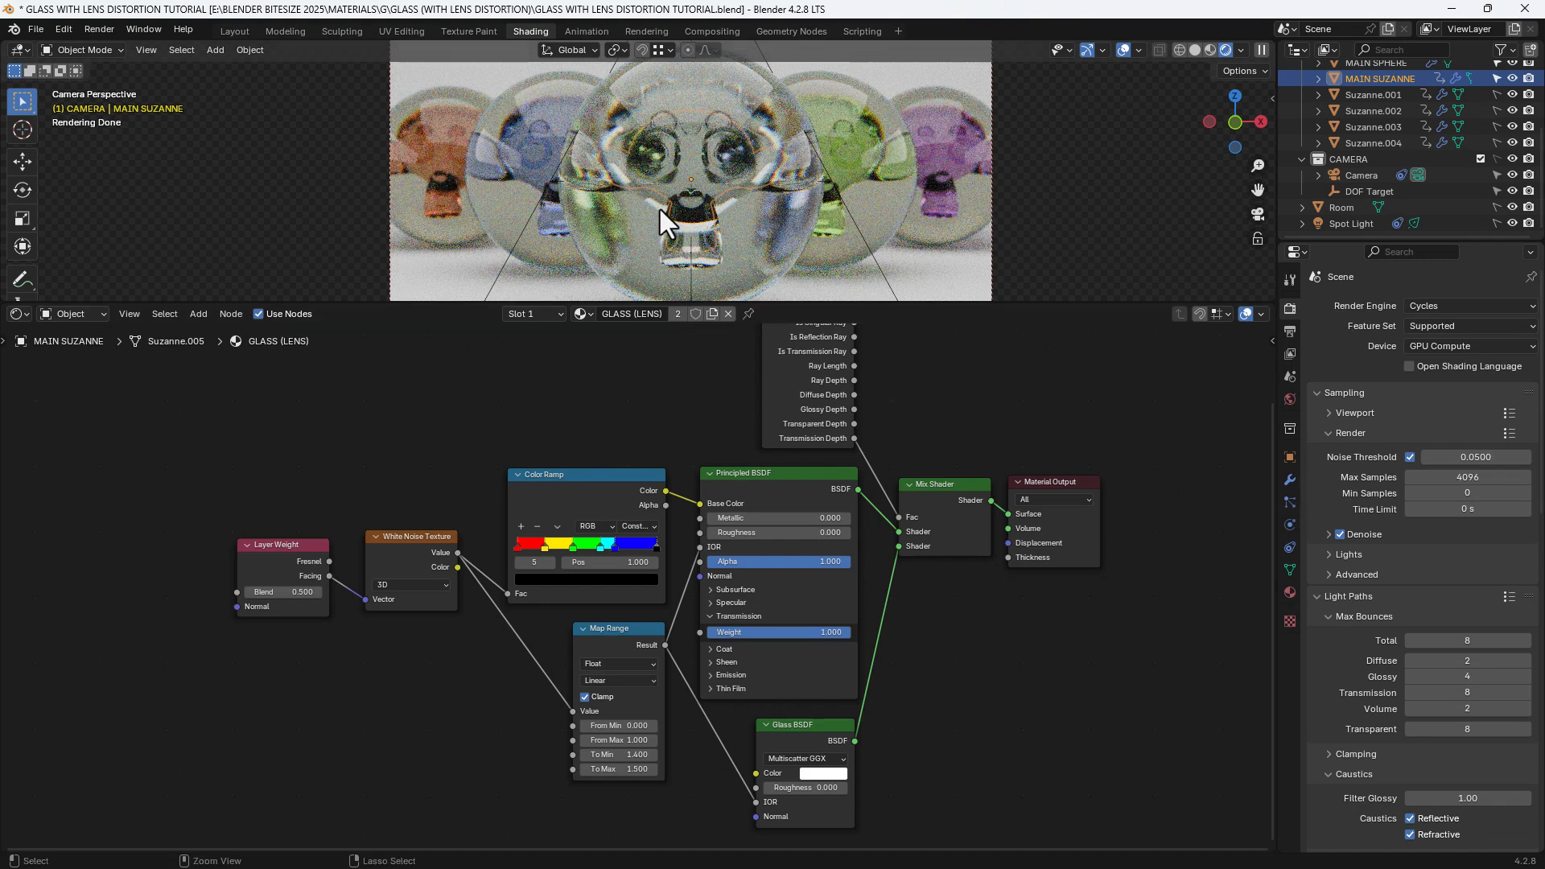
key(ctrl+s)
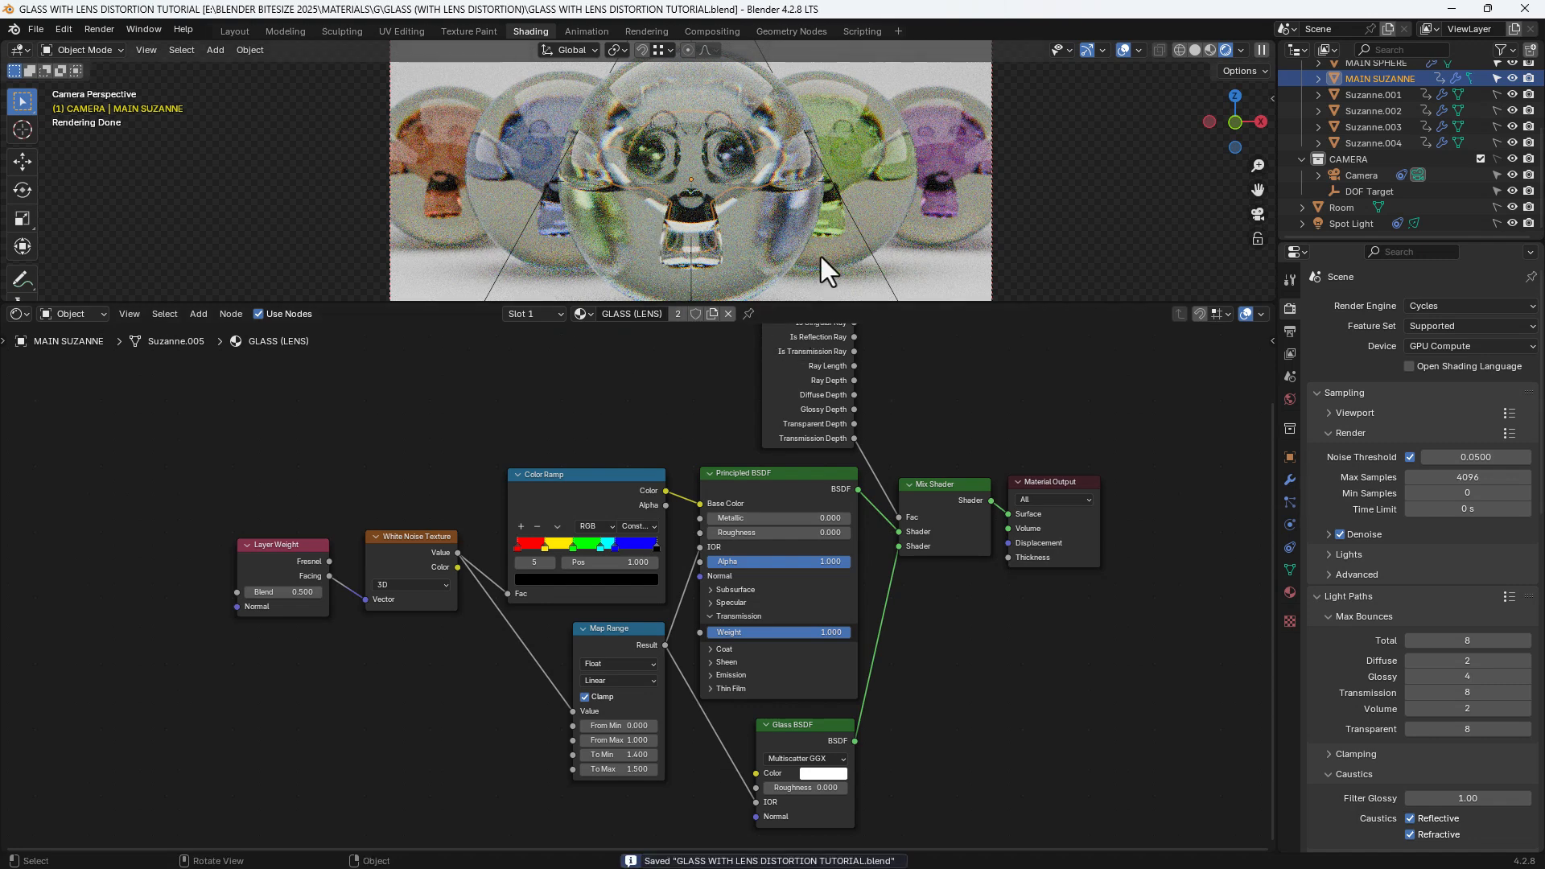
Tint the Glass BSDF colour a pale pink and save the file
scroll(820, 258, down, 1)
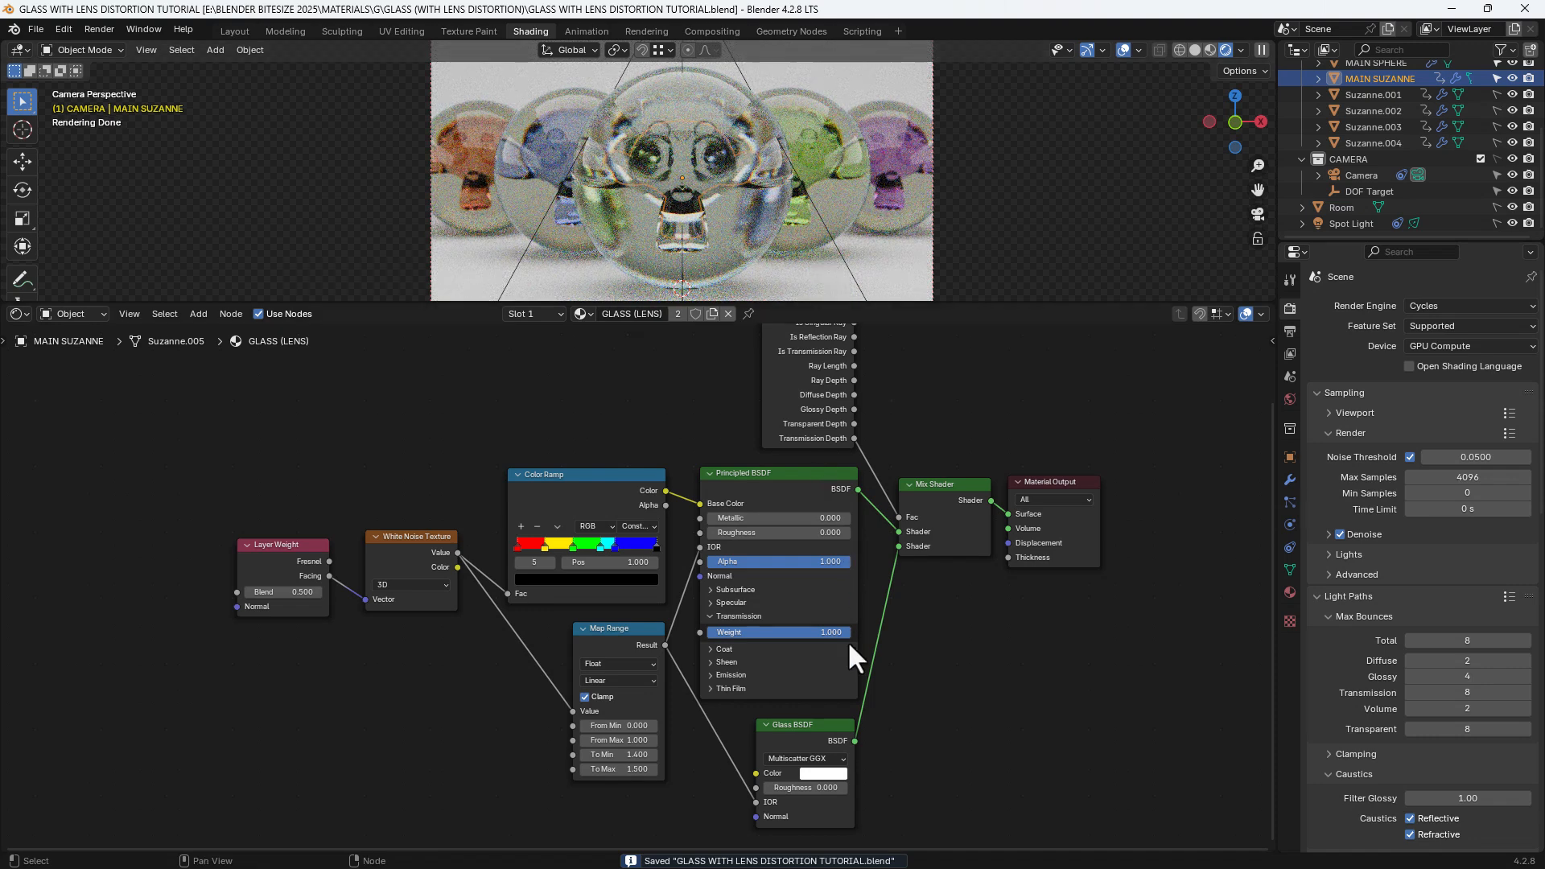
click(833, 775)
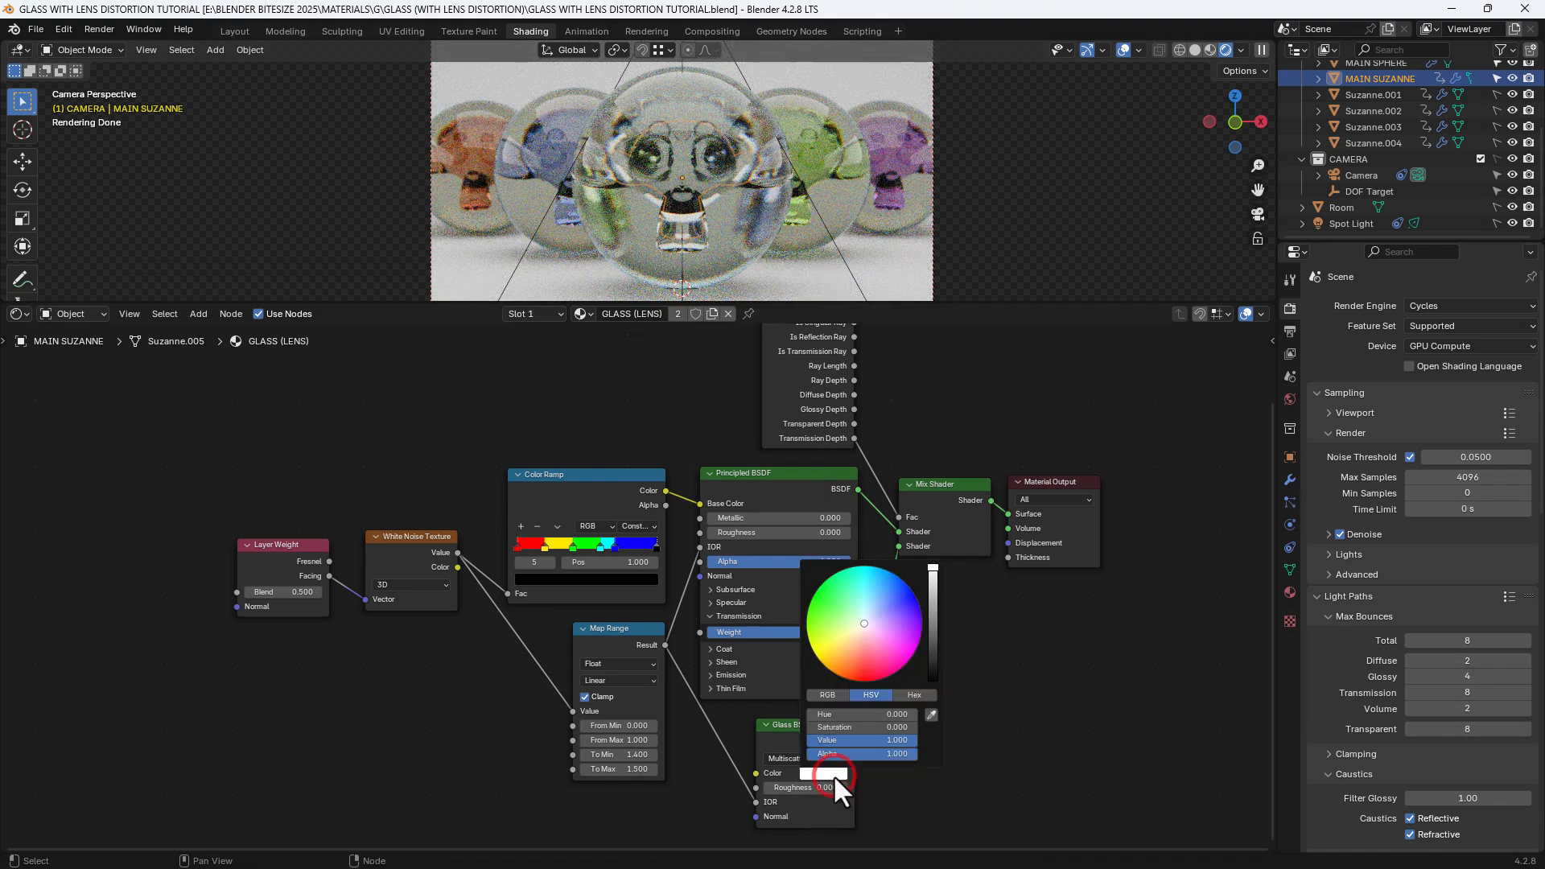
drag(875, 633, 870, 632)
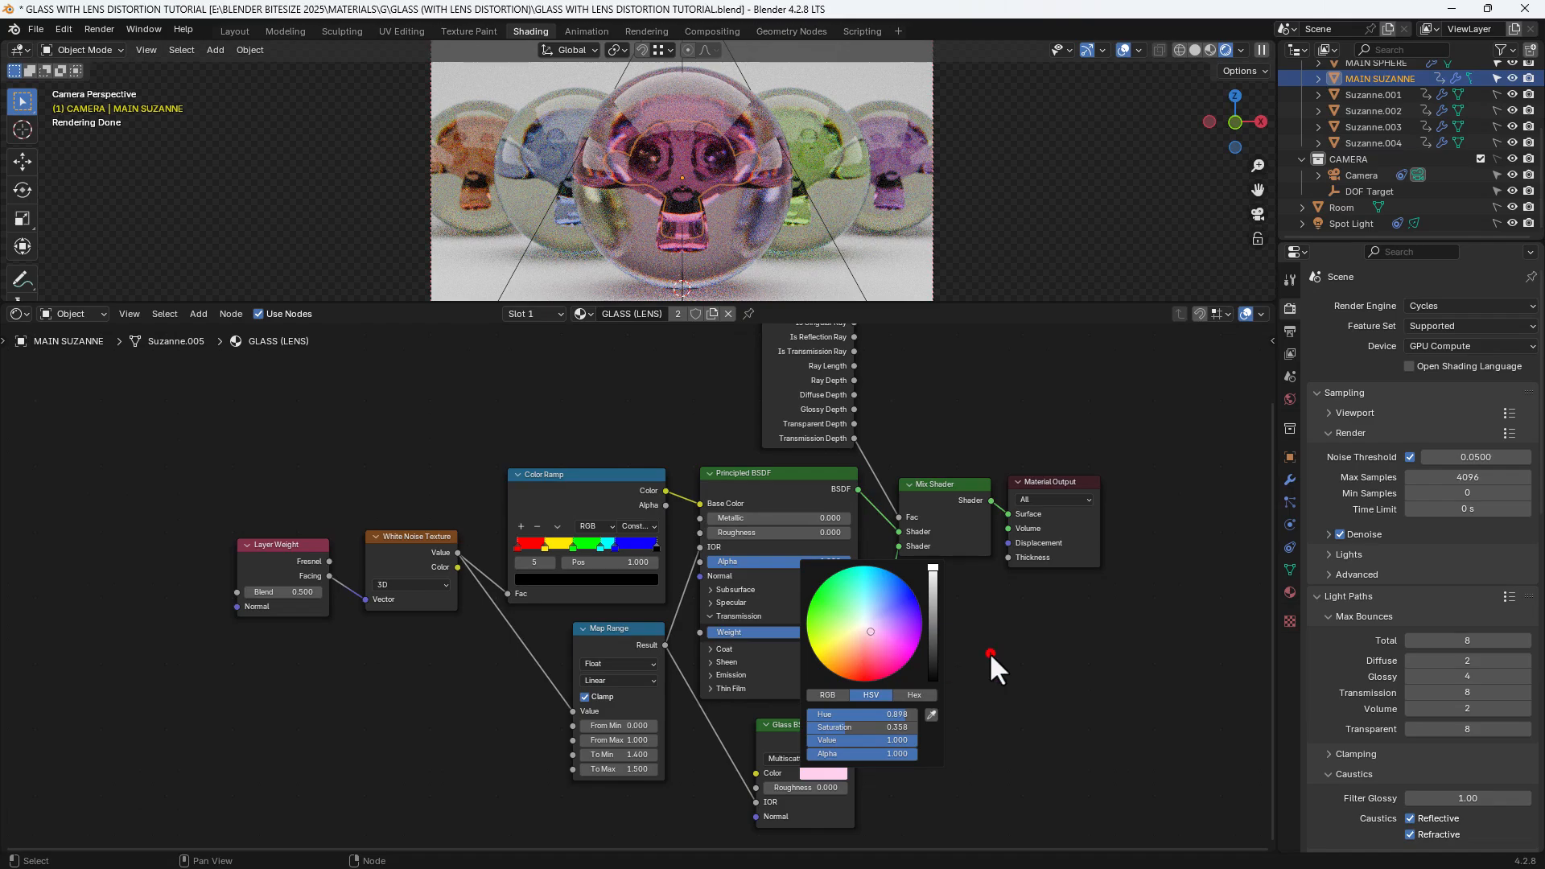
key(ctrl+s)
Hide viewport overlays and play the animation to preview Suzanne rotating
key(space)
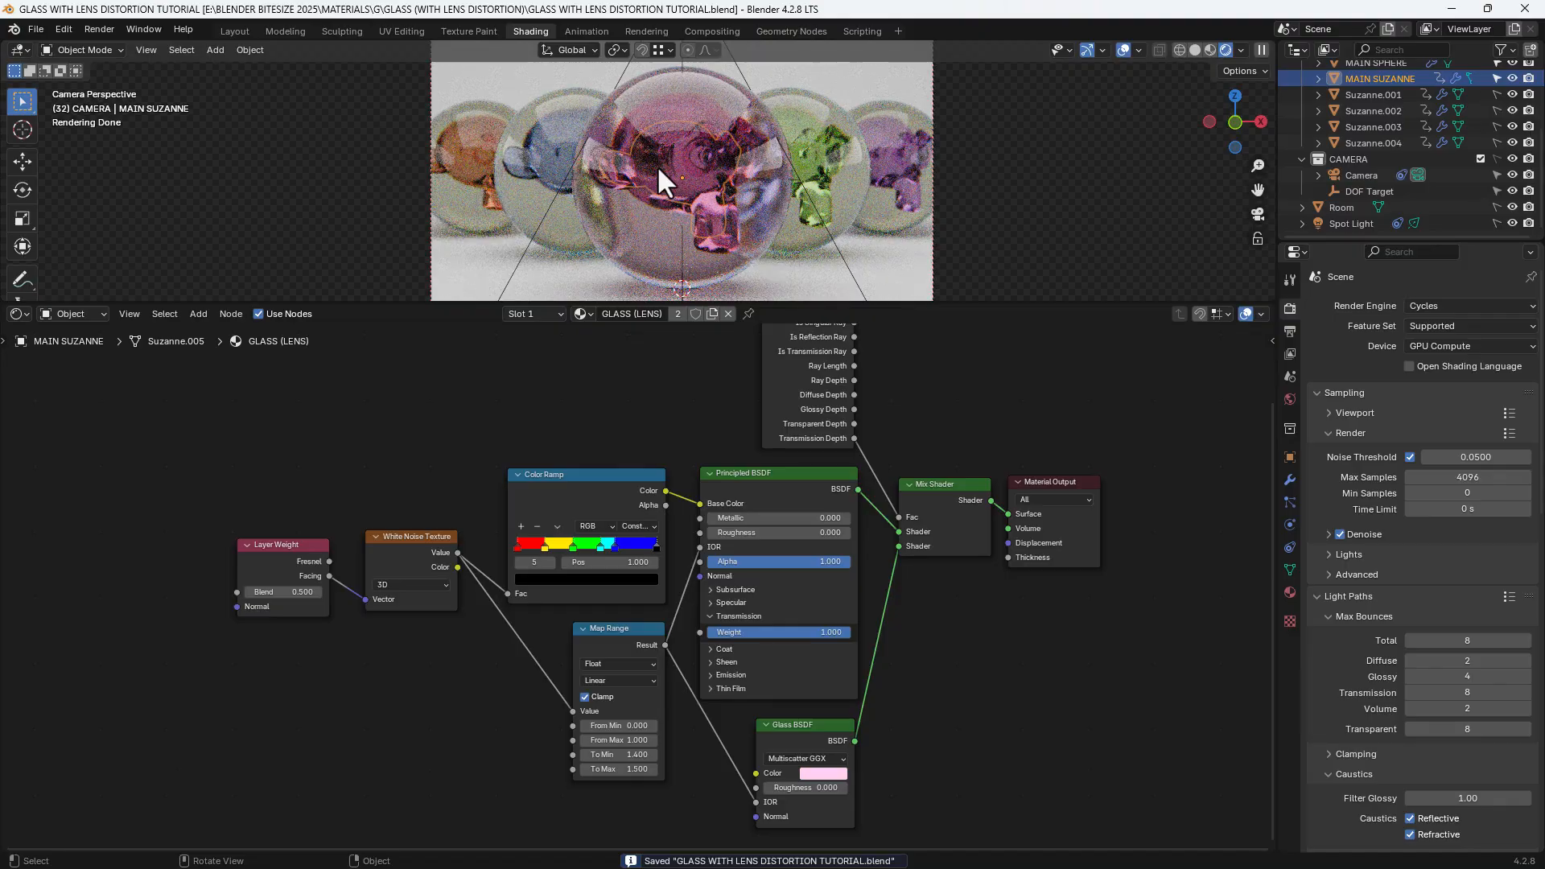
scroll(657, 166, up, 3)
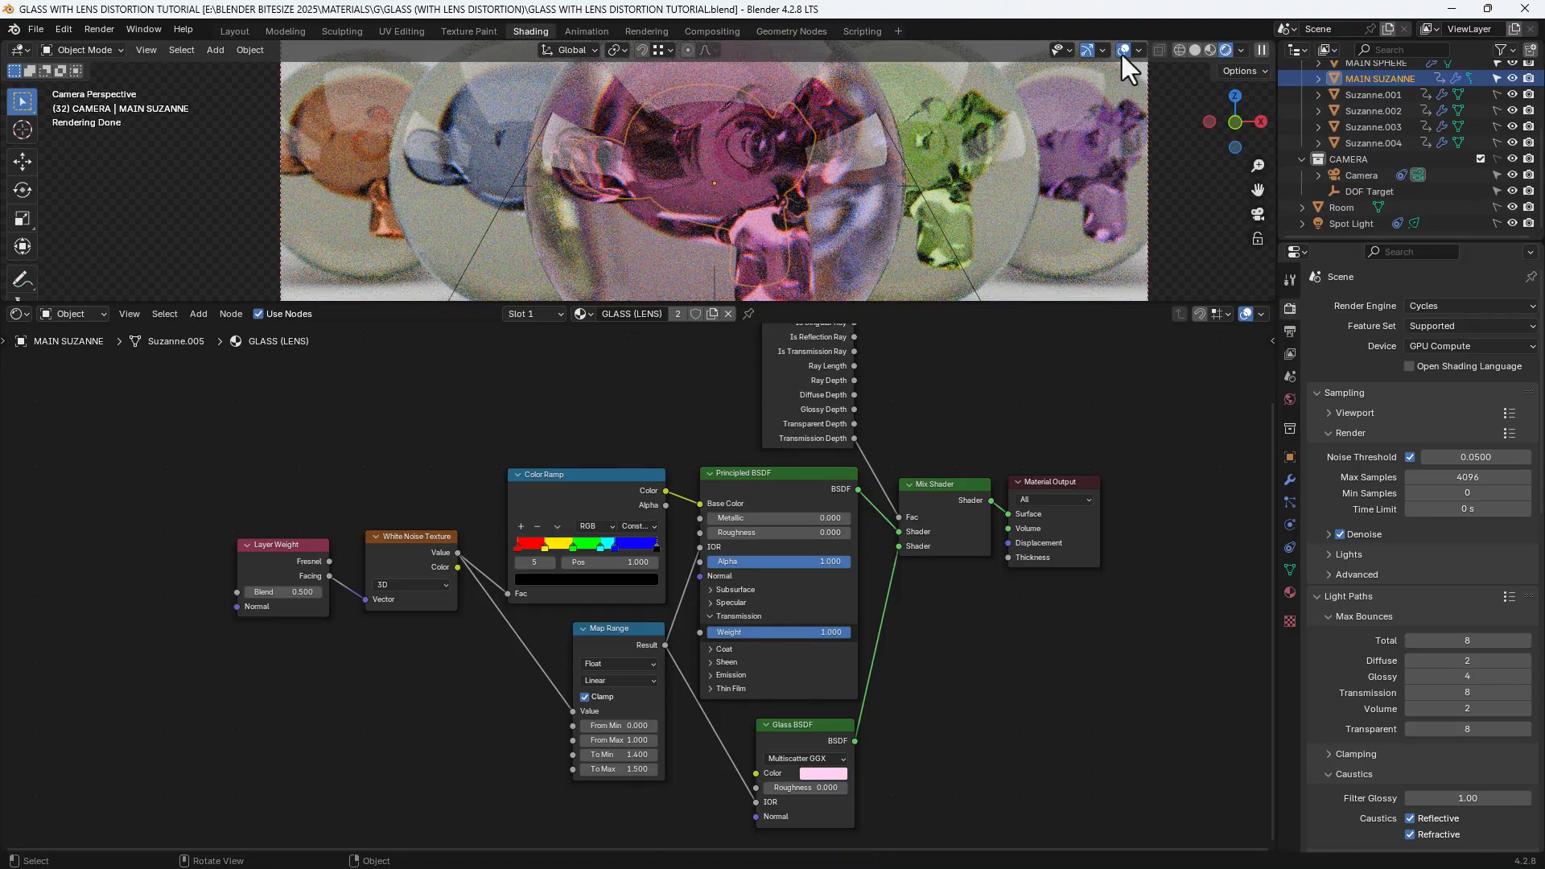
click(1122, 52)
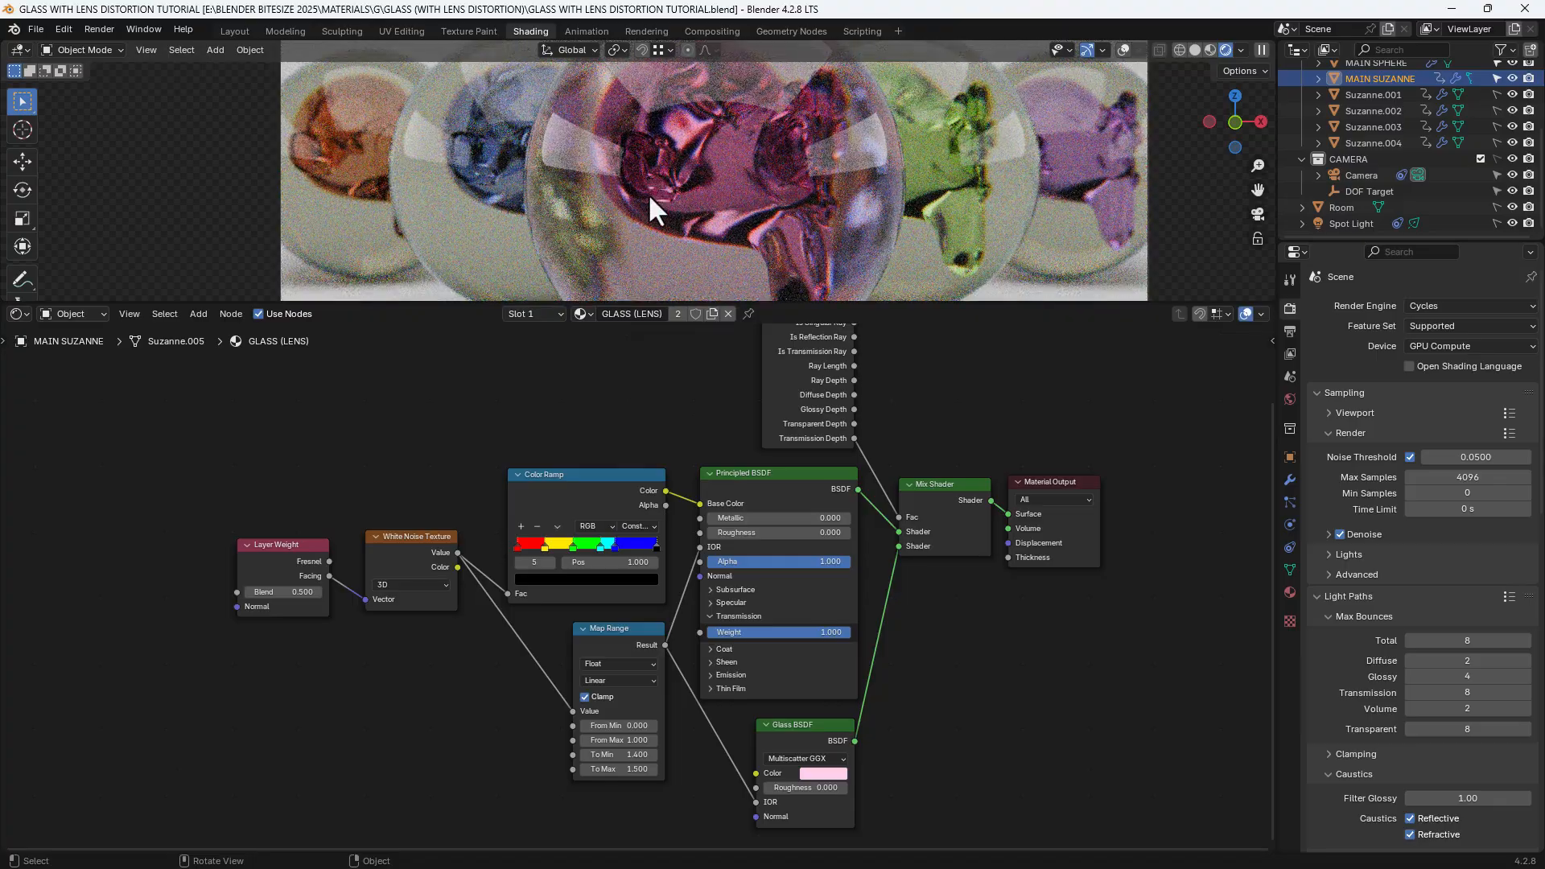
key(space)
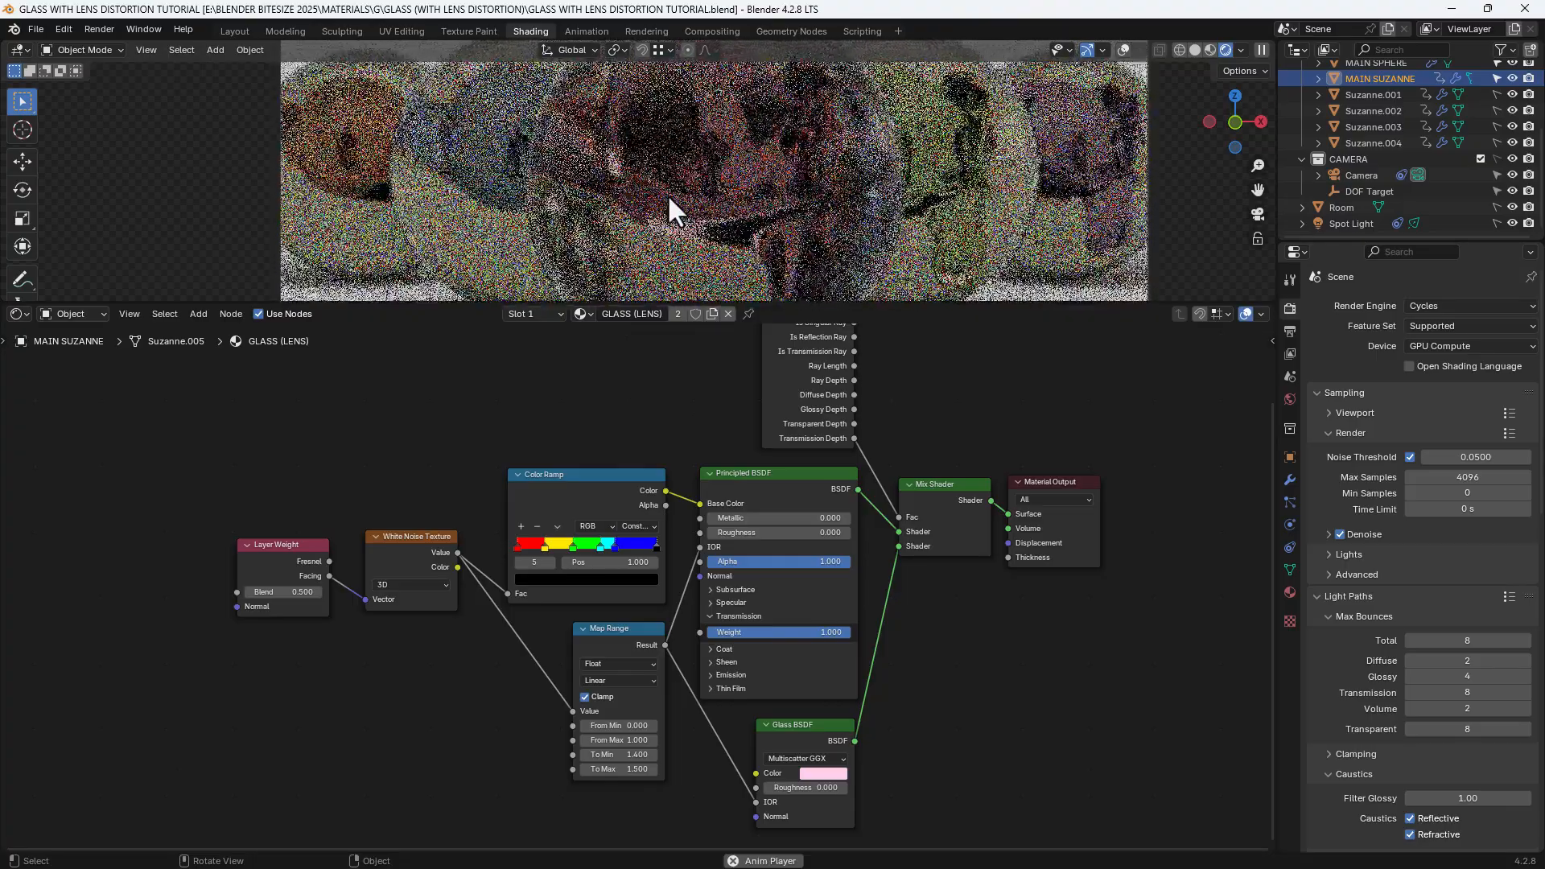
key(space)
key(space)
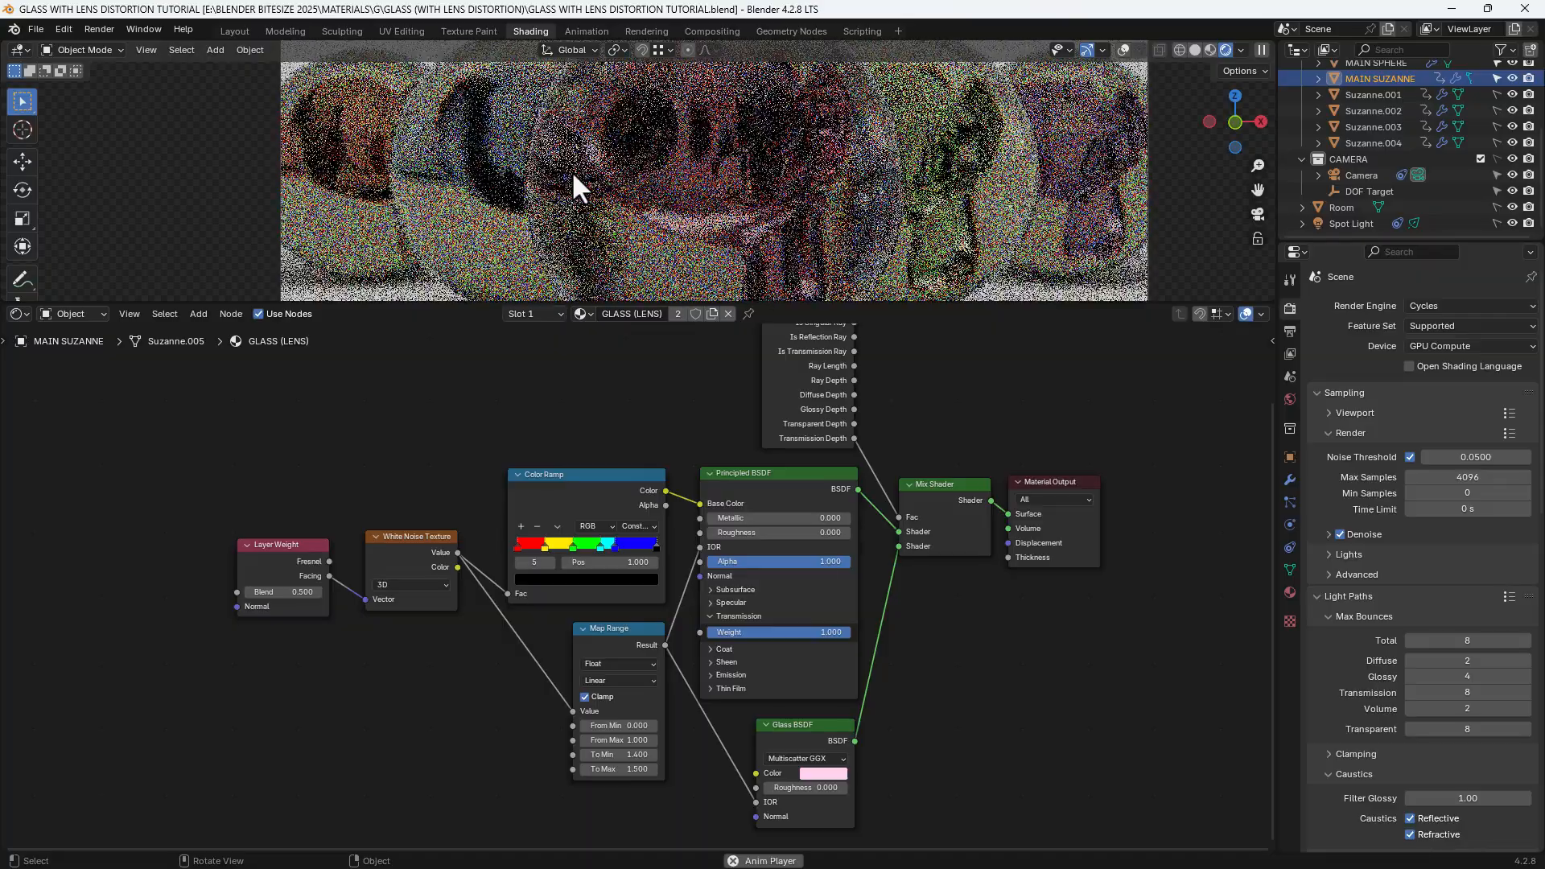
key(space)
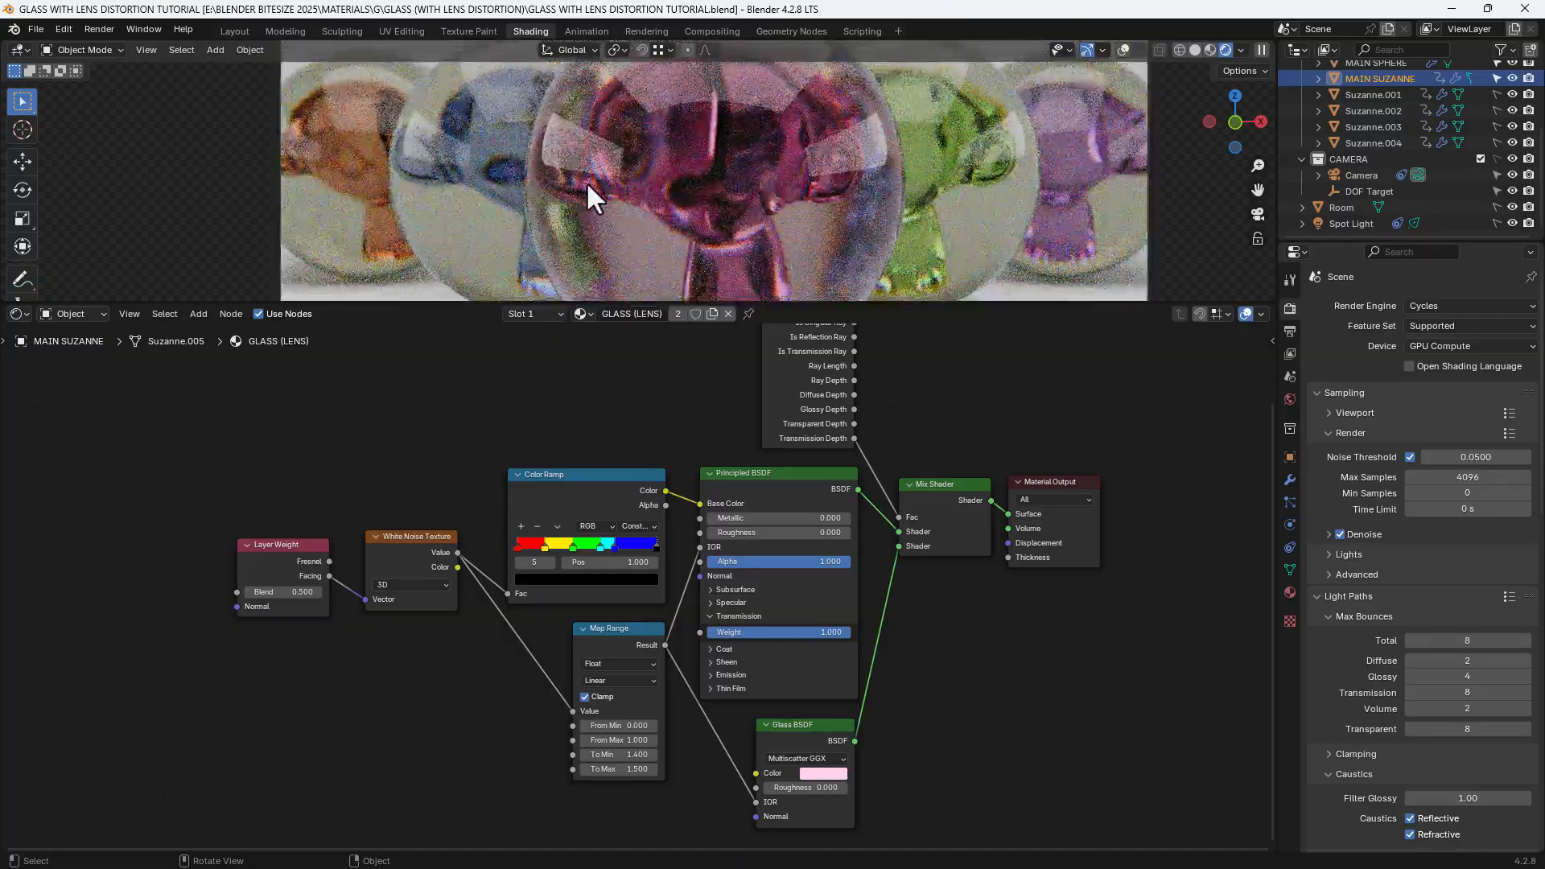
Zoom back out, save the file, and turn the viewport overlays back on
scroll(588, 185, down, 3)
scroll(589, 185, down, 1)
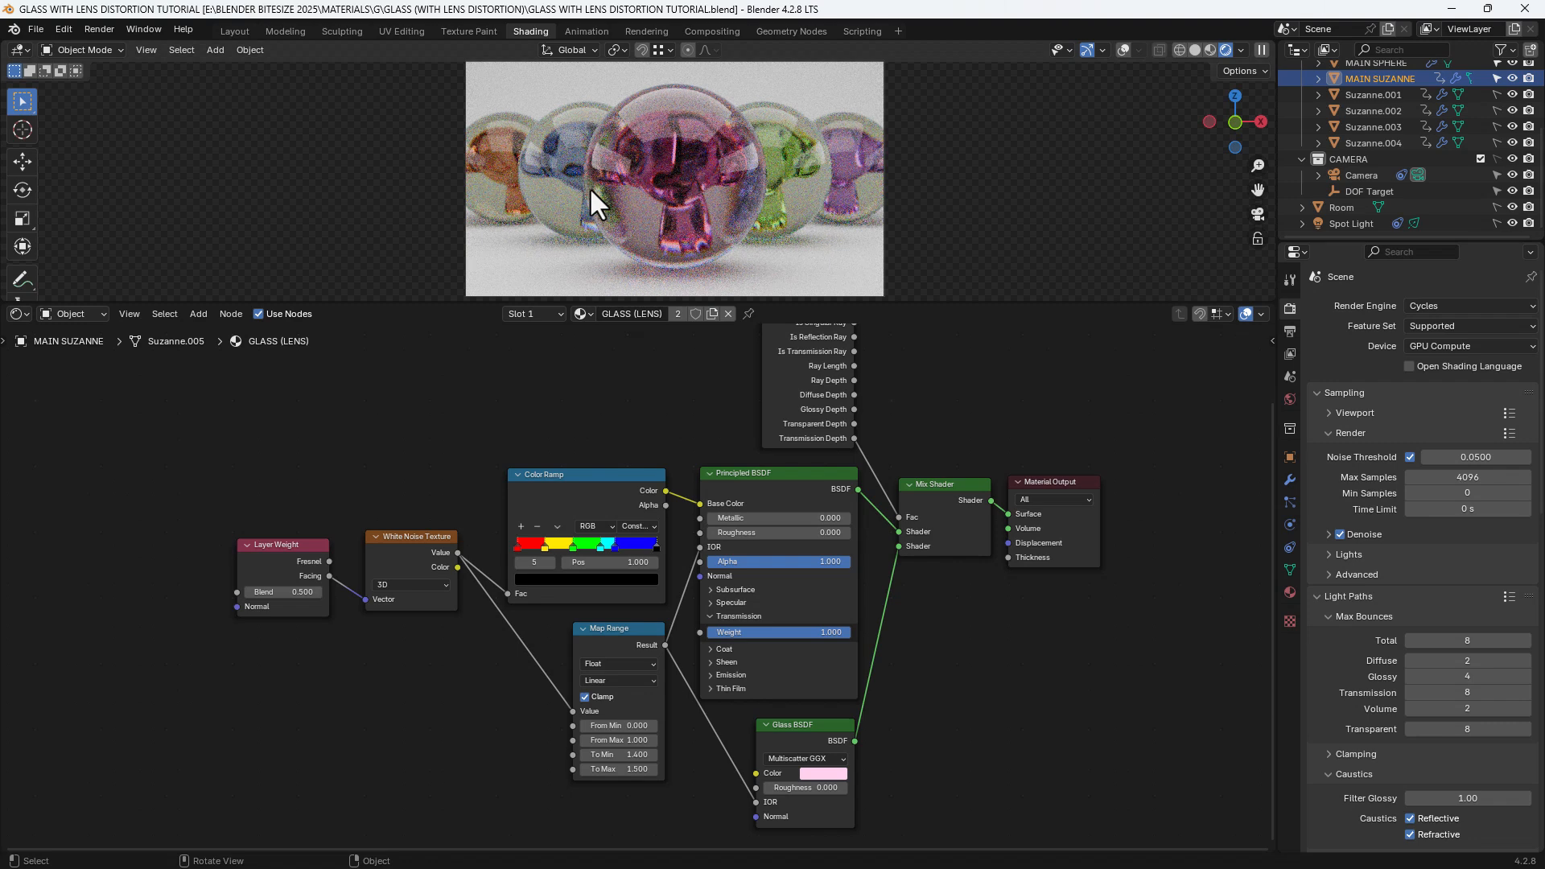
key(ctrl+s)
click(1123, 50)
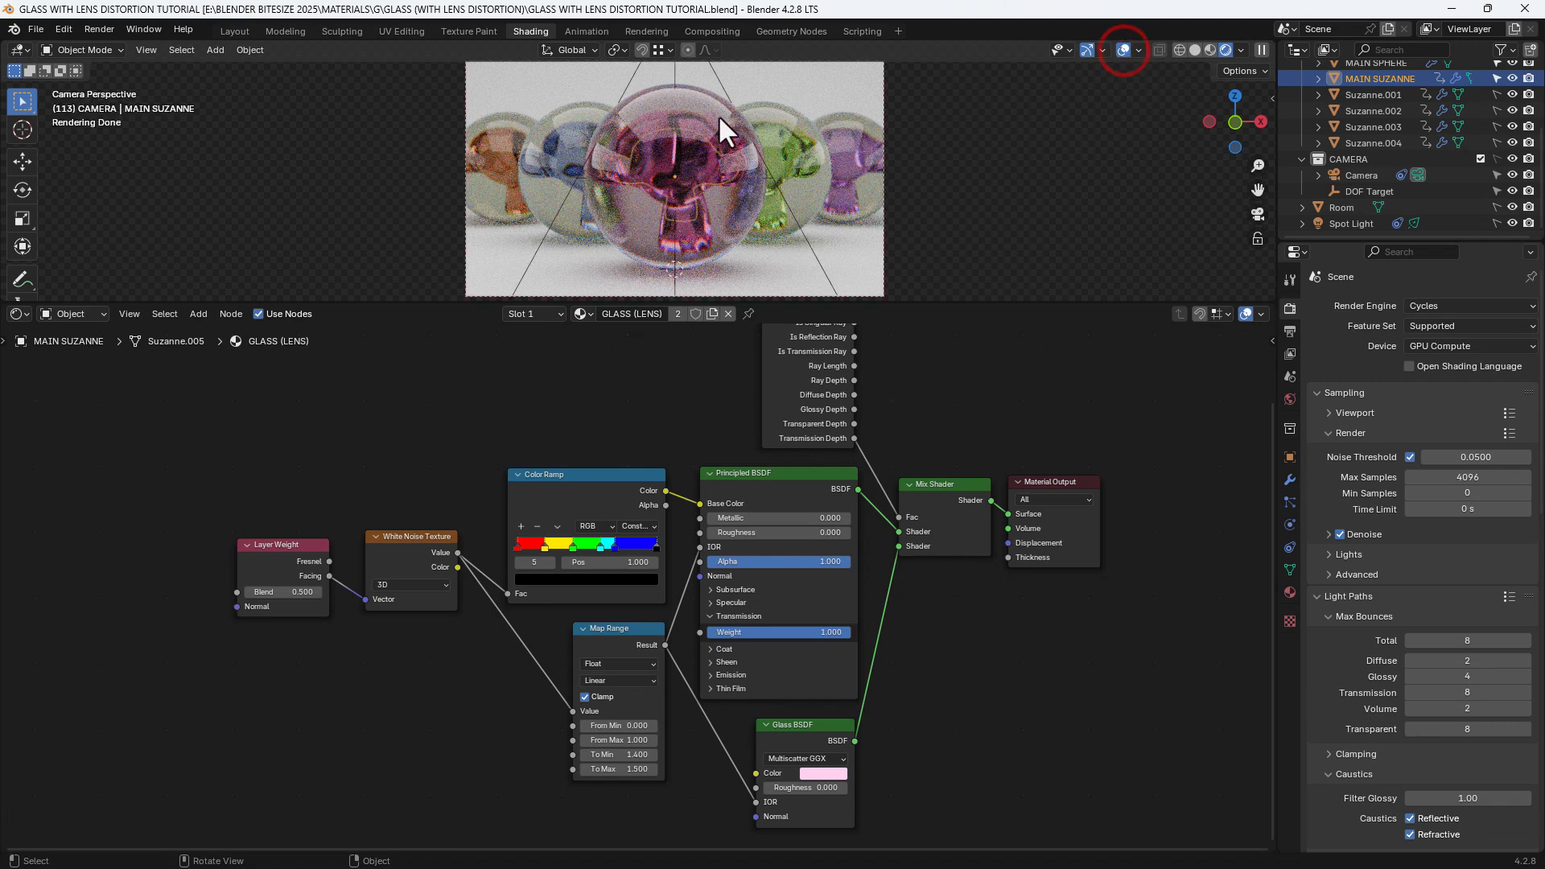
Give the main sphere flat shading and remove its Subdivision modifier
click(698, 109)
right_click(698, 109)
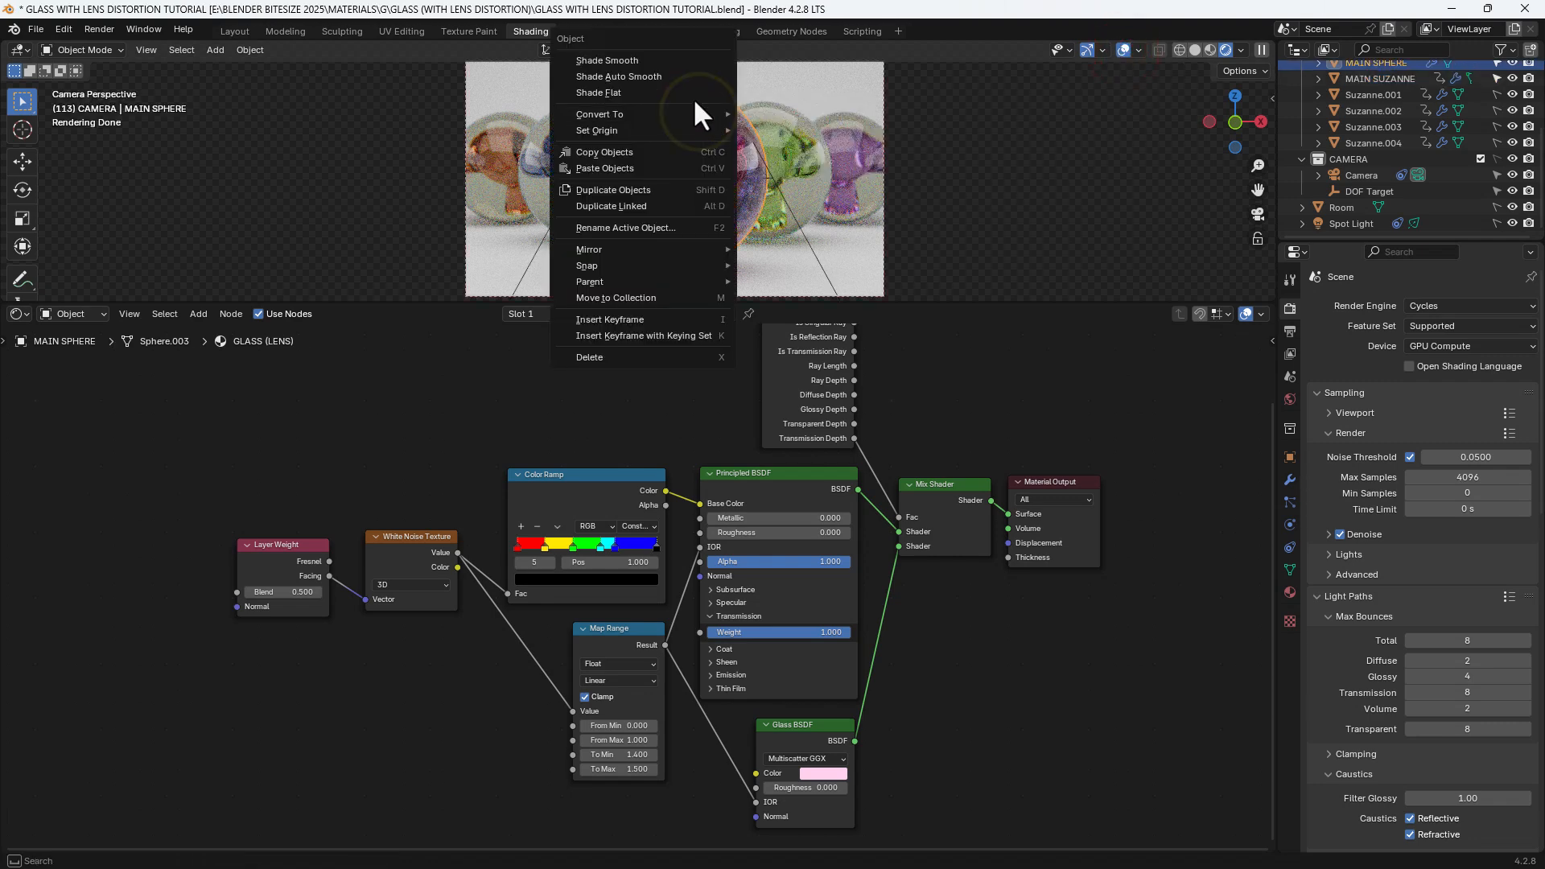
click(693, 98)
scroll(703, 159, up, 3)
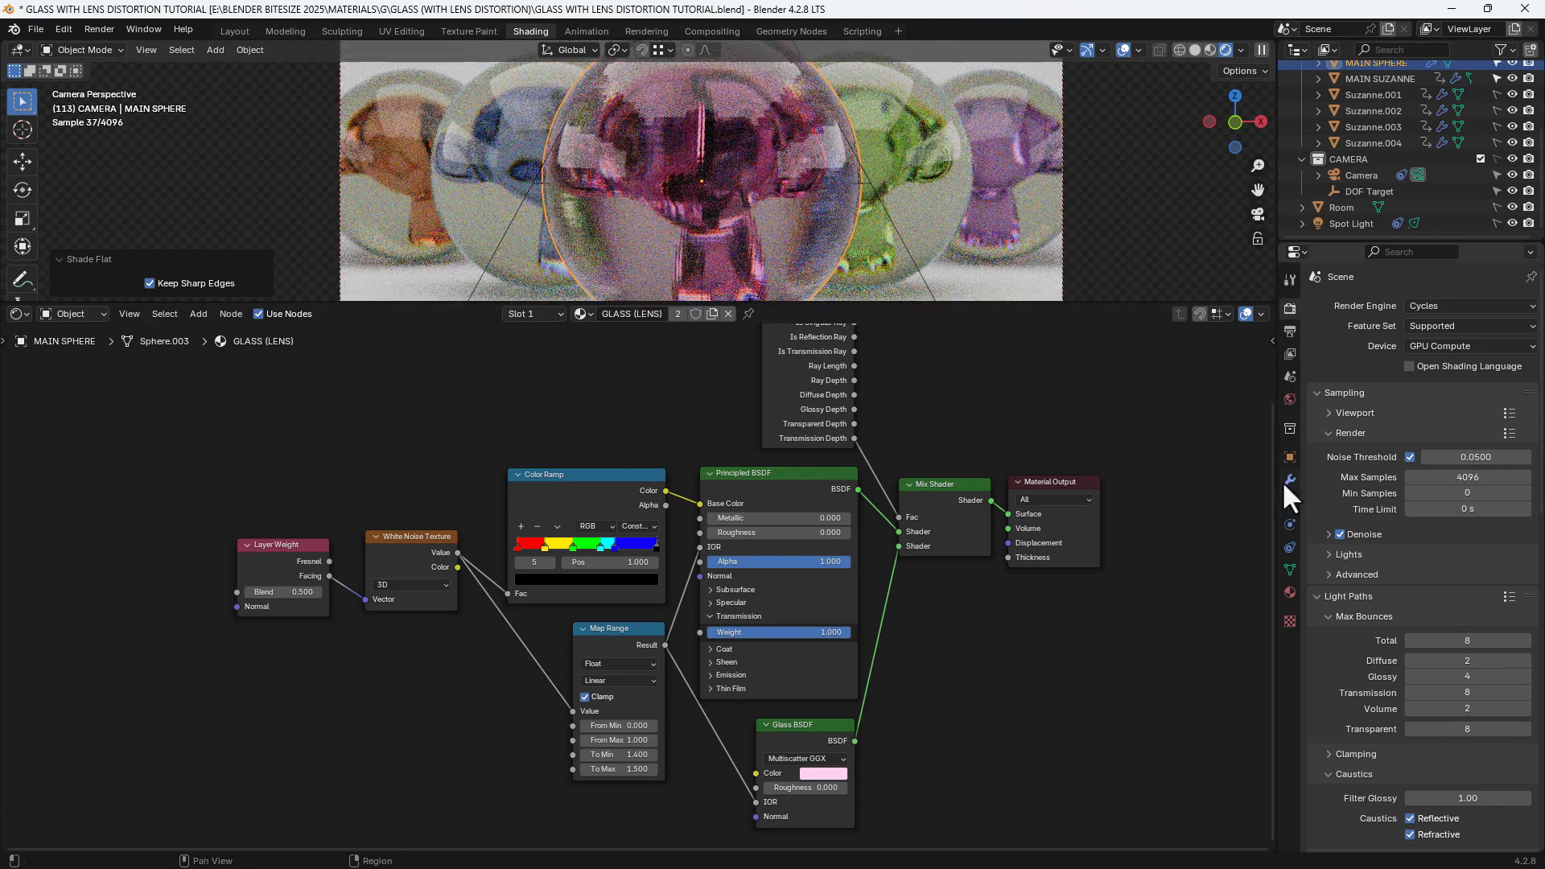
click(1285, 482)
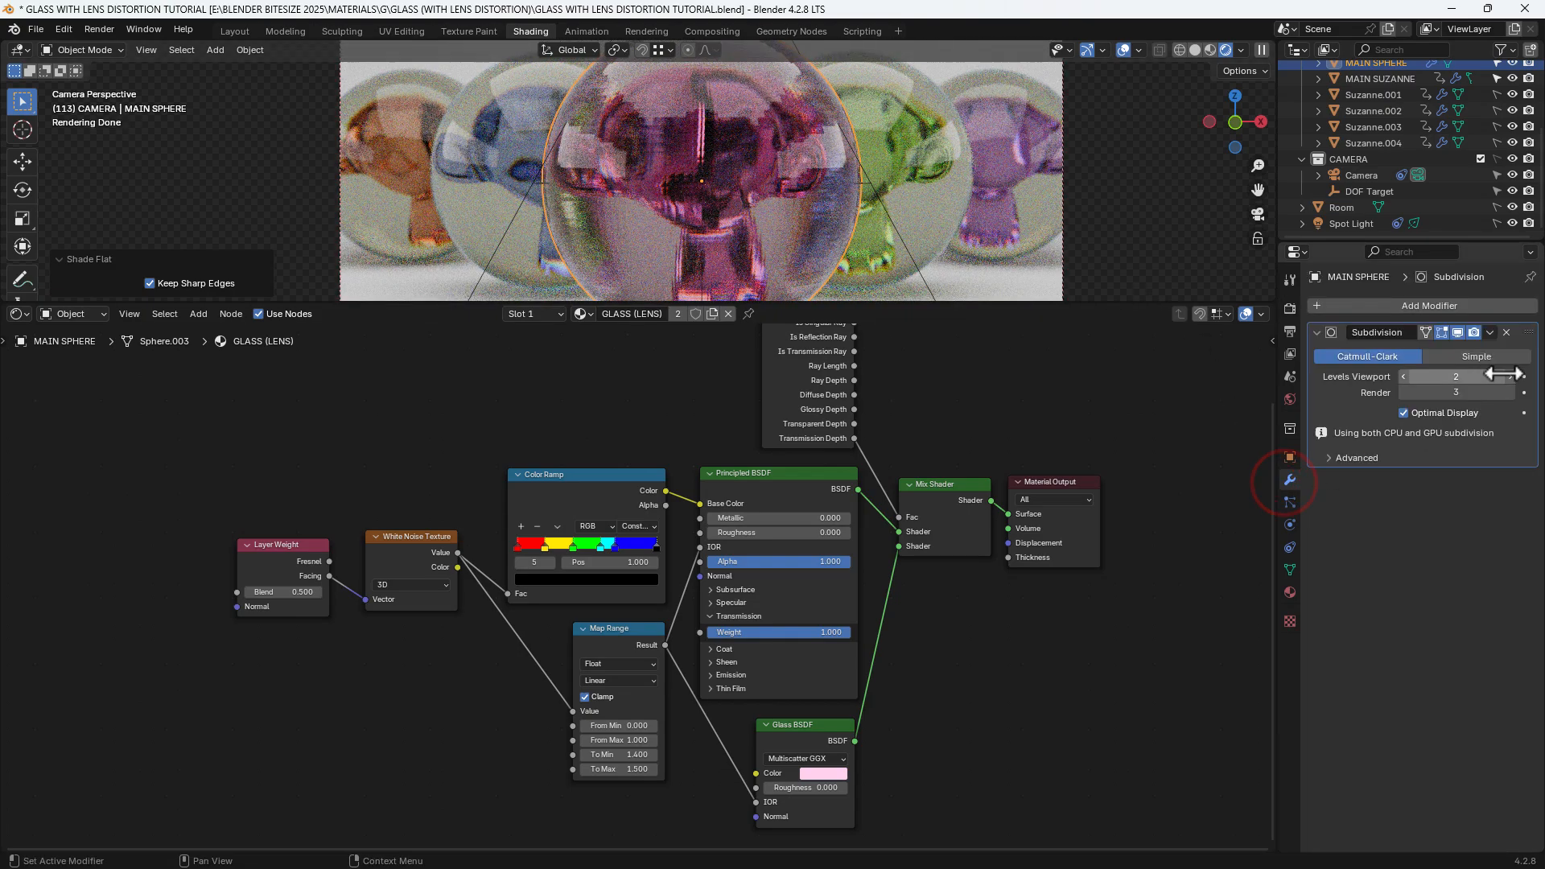
click(1506, 332)
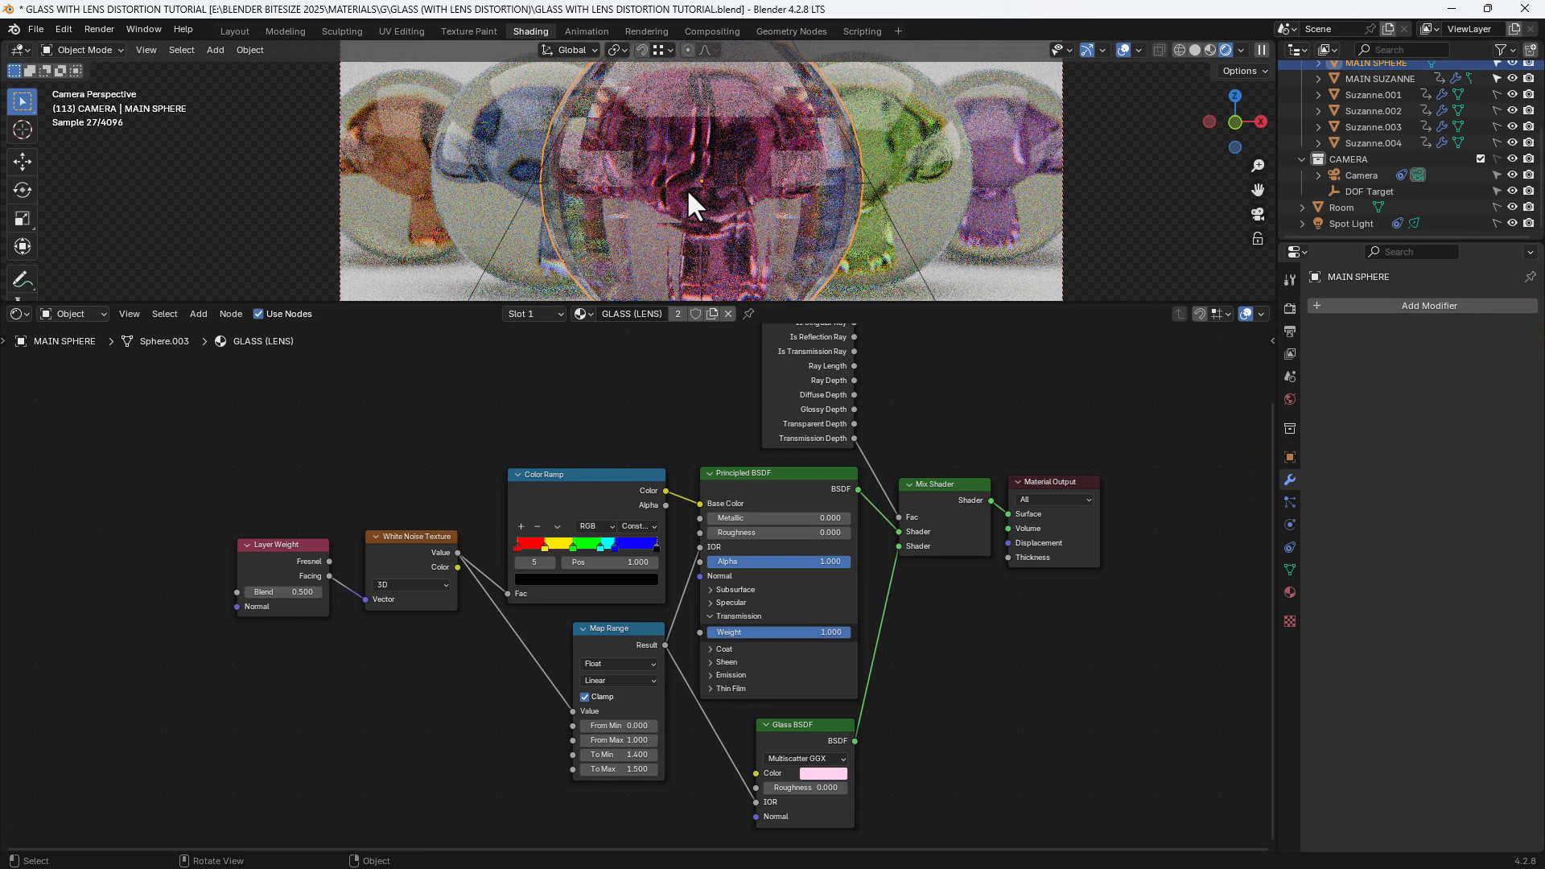
Nudge the camera preview upward, jump the timeline to frame 1, and save
scroll(687, 188, up, 2)
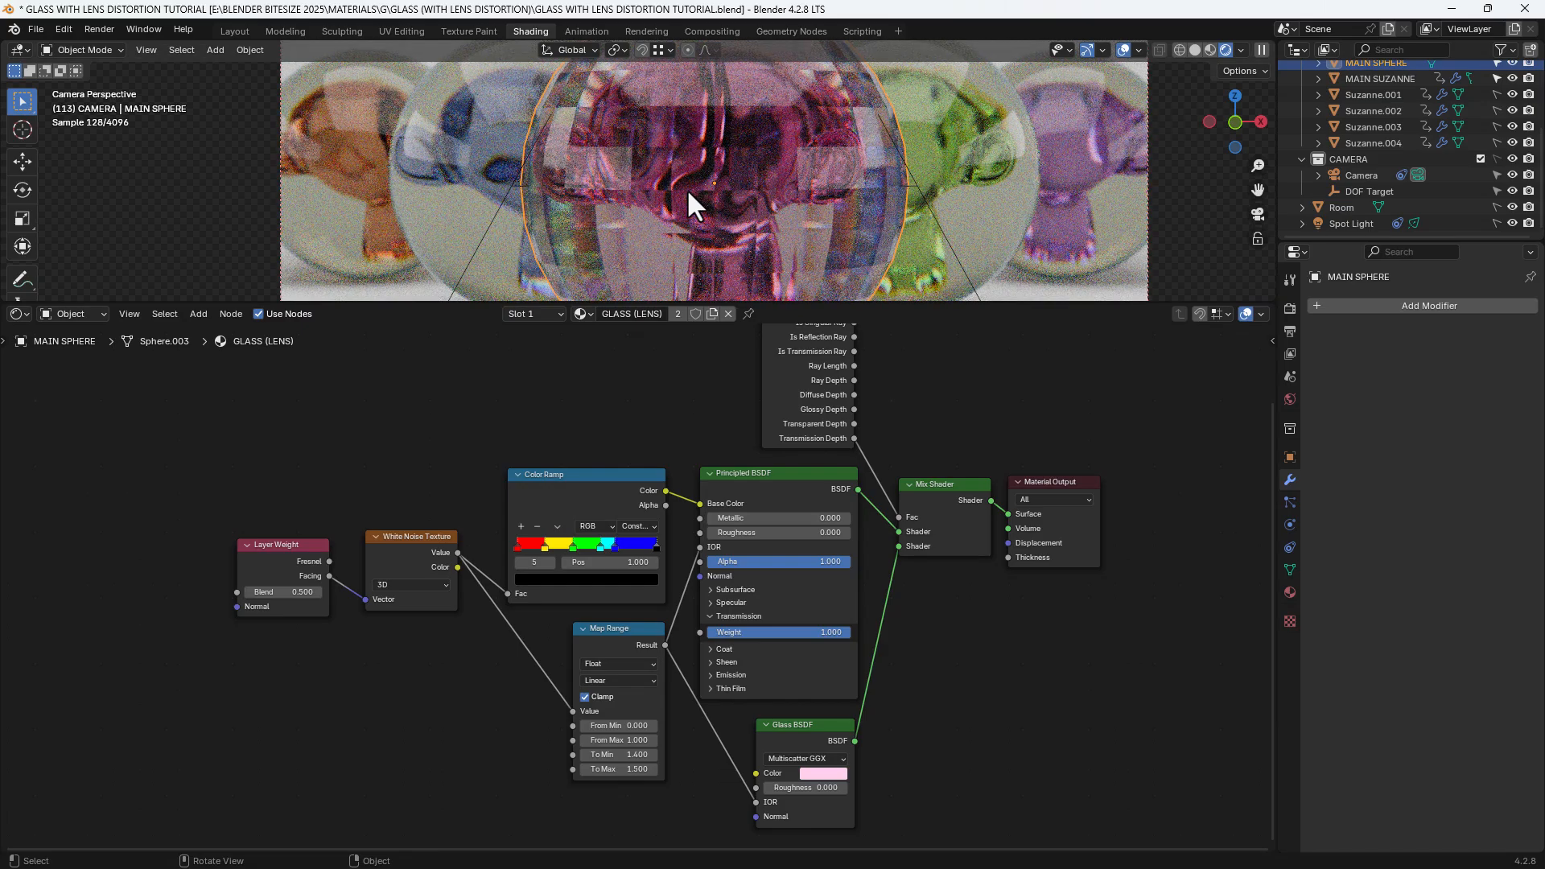
scroll(688, 188, up, 2)
shift+middle_drag(692, 233, 695, 205)
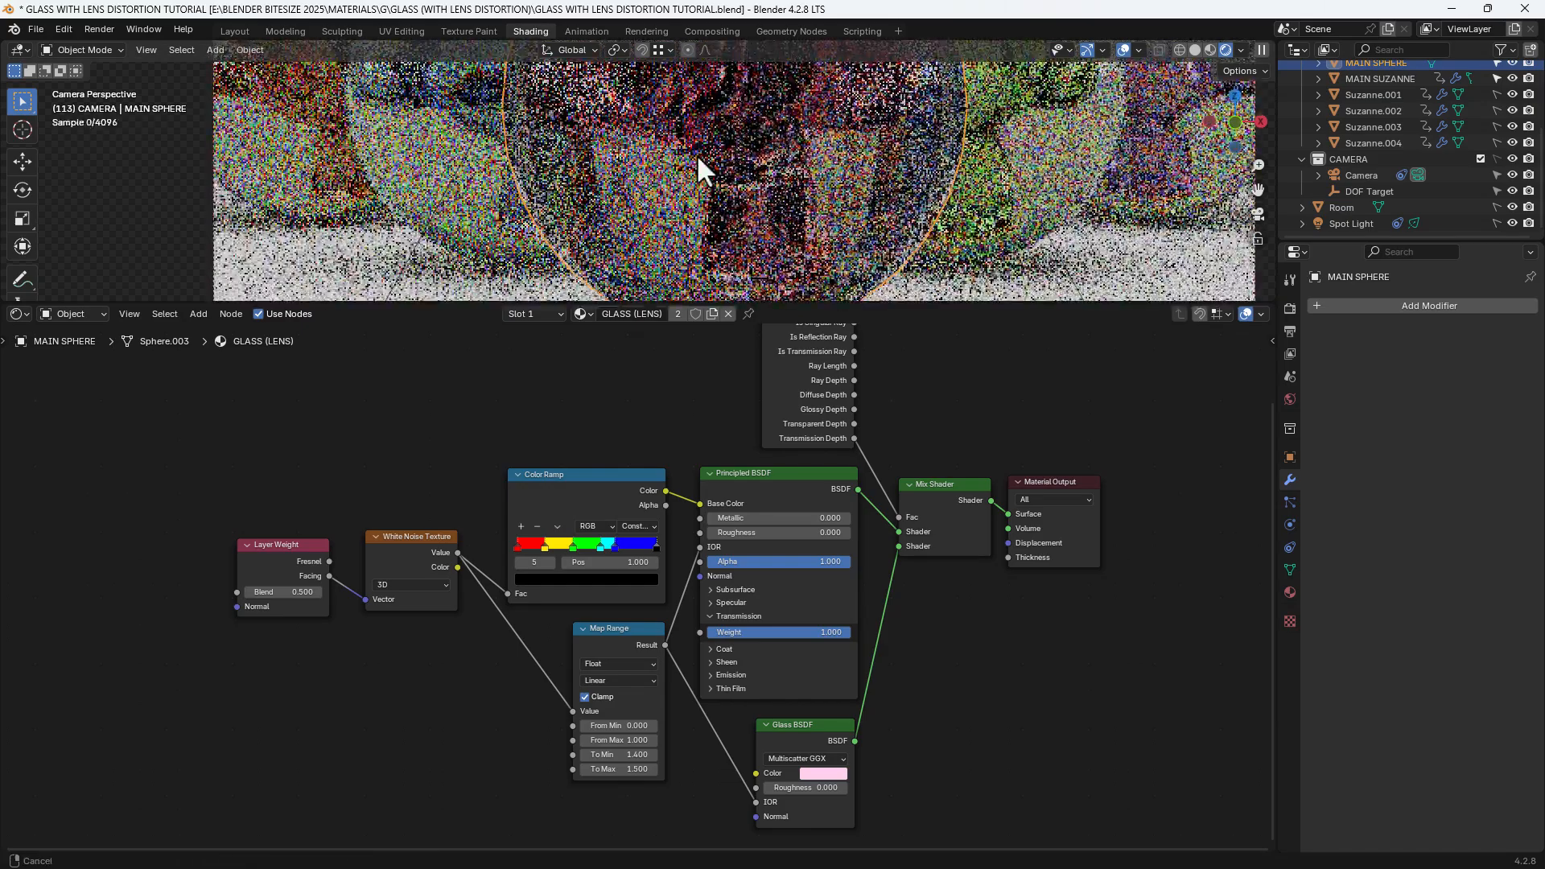
key(ctrl+s)
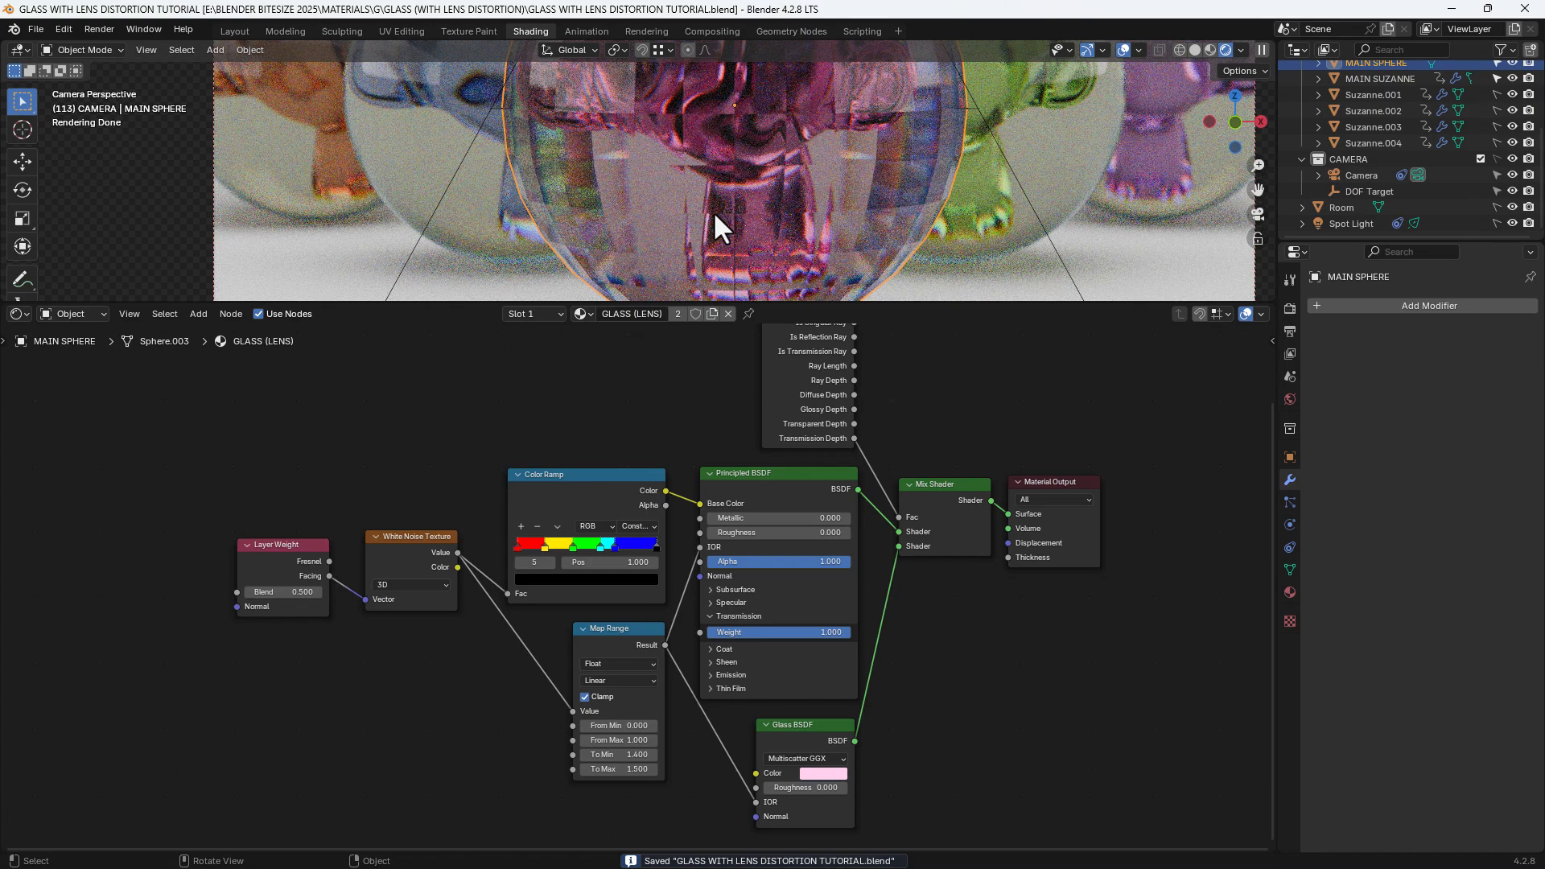
scroll(712, 210, down, 1)
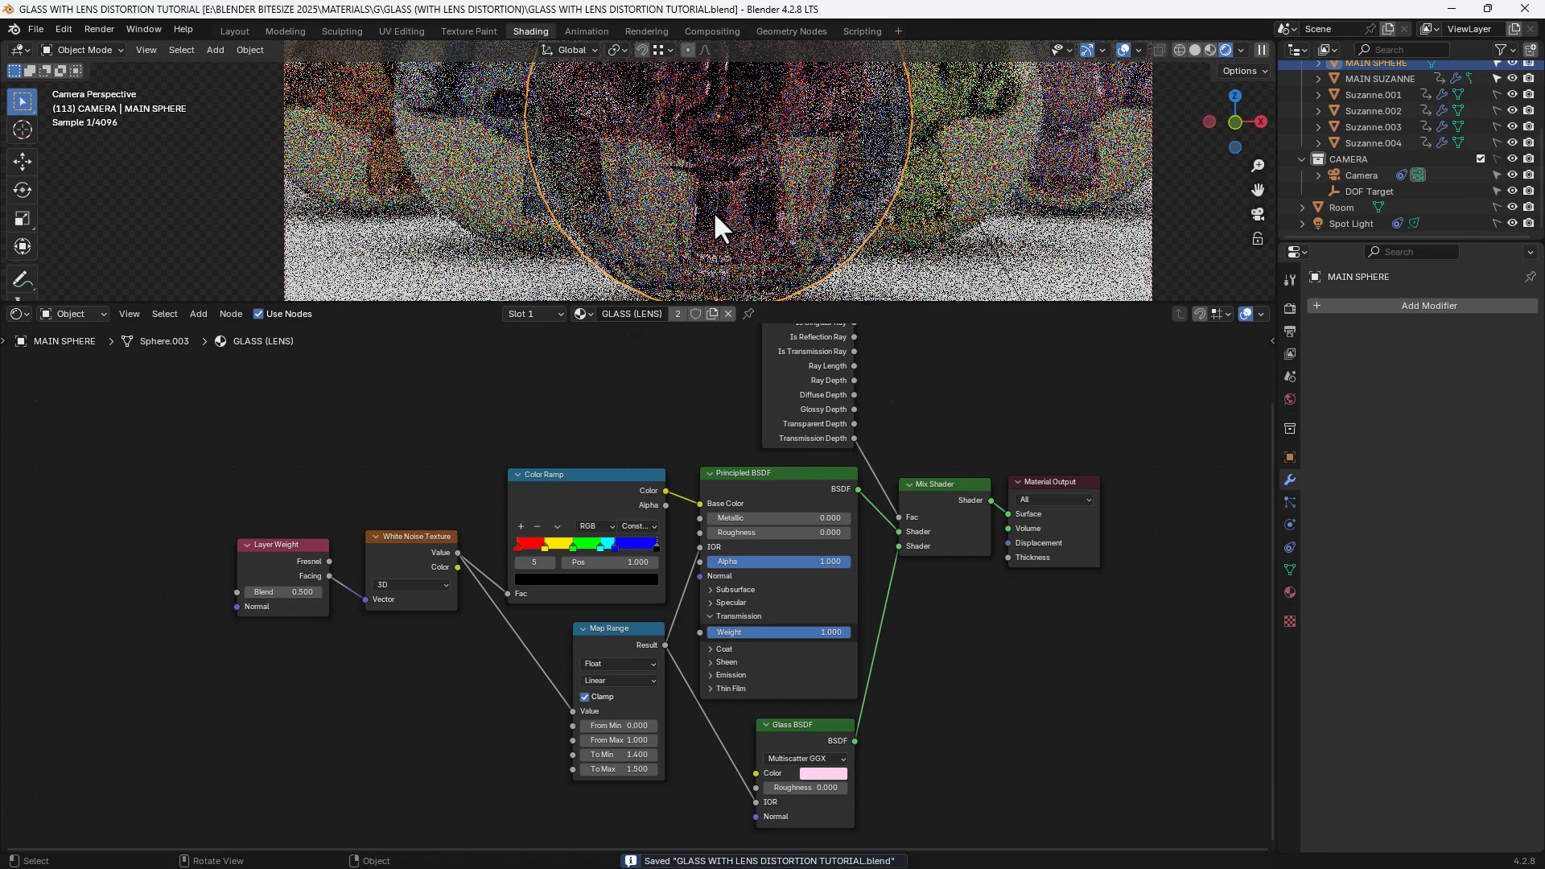
key(shift+Left)
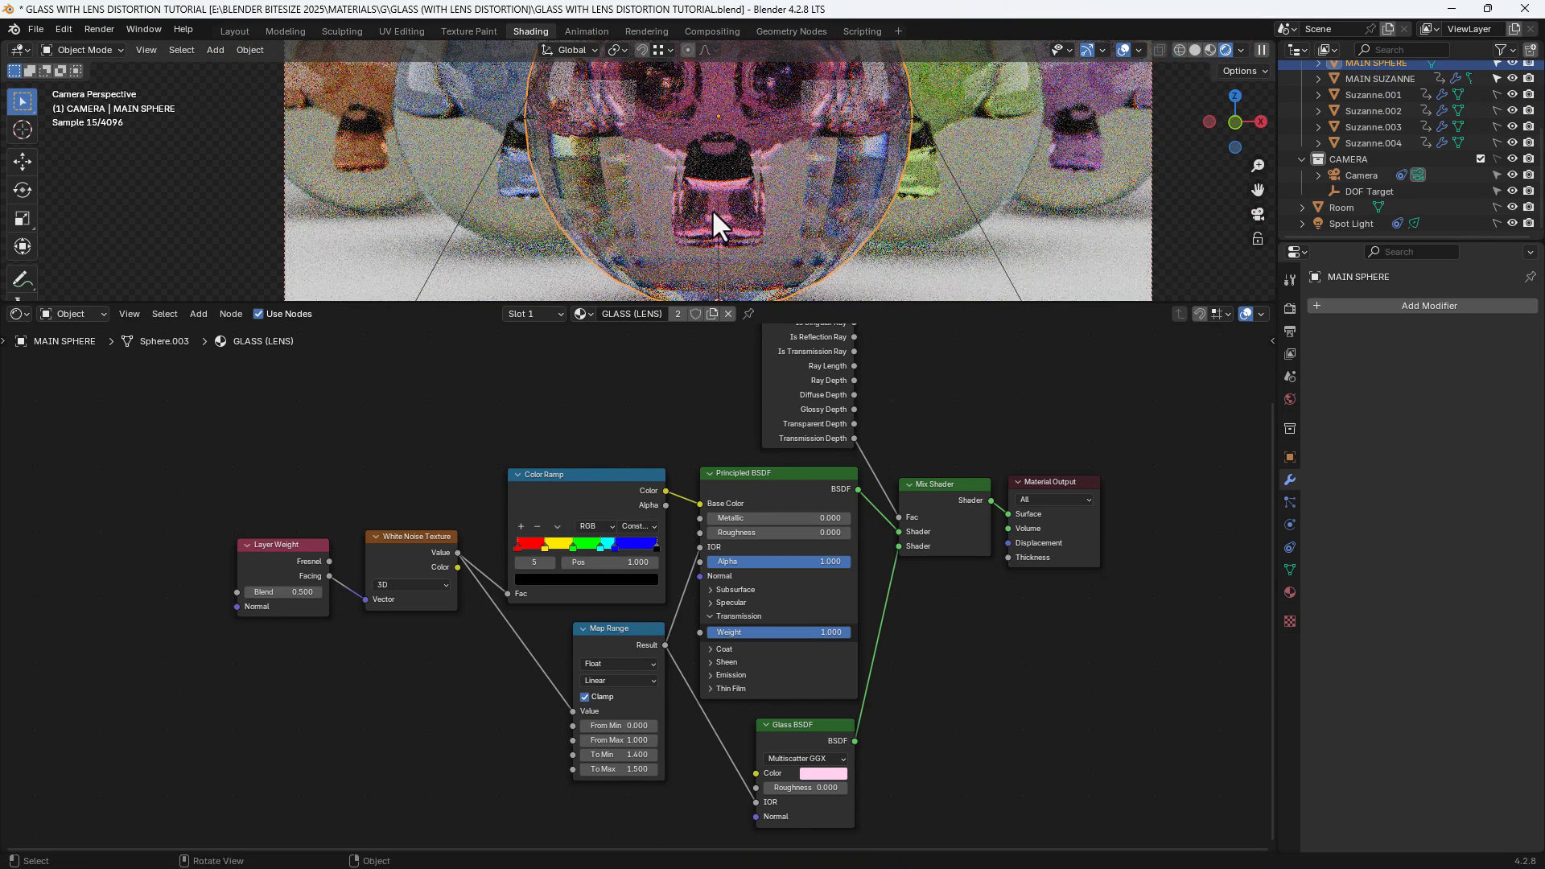
key(ctrl+s)
Undo back to the sphere's original smooth, subdivided setup and save the file
scroll(711, 209, down, 3)
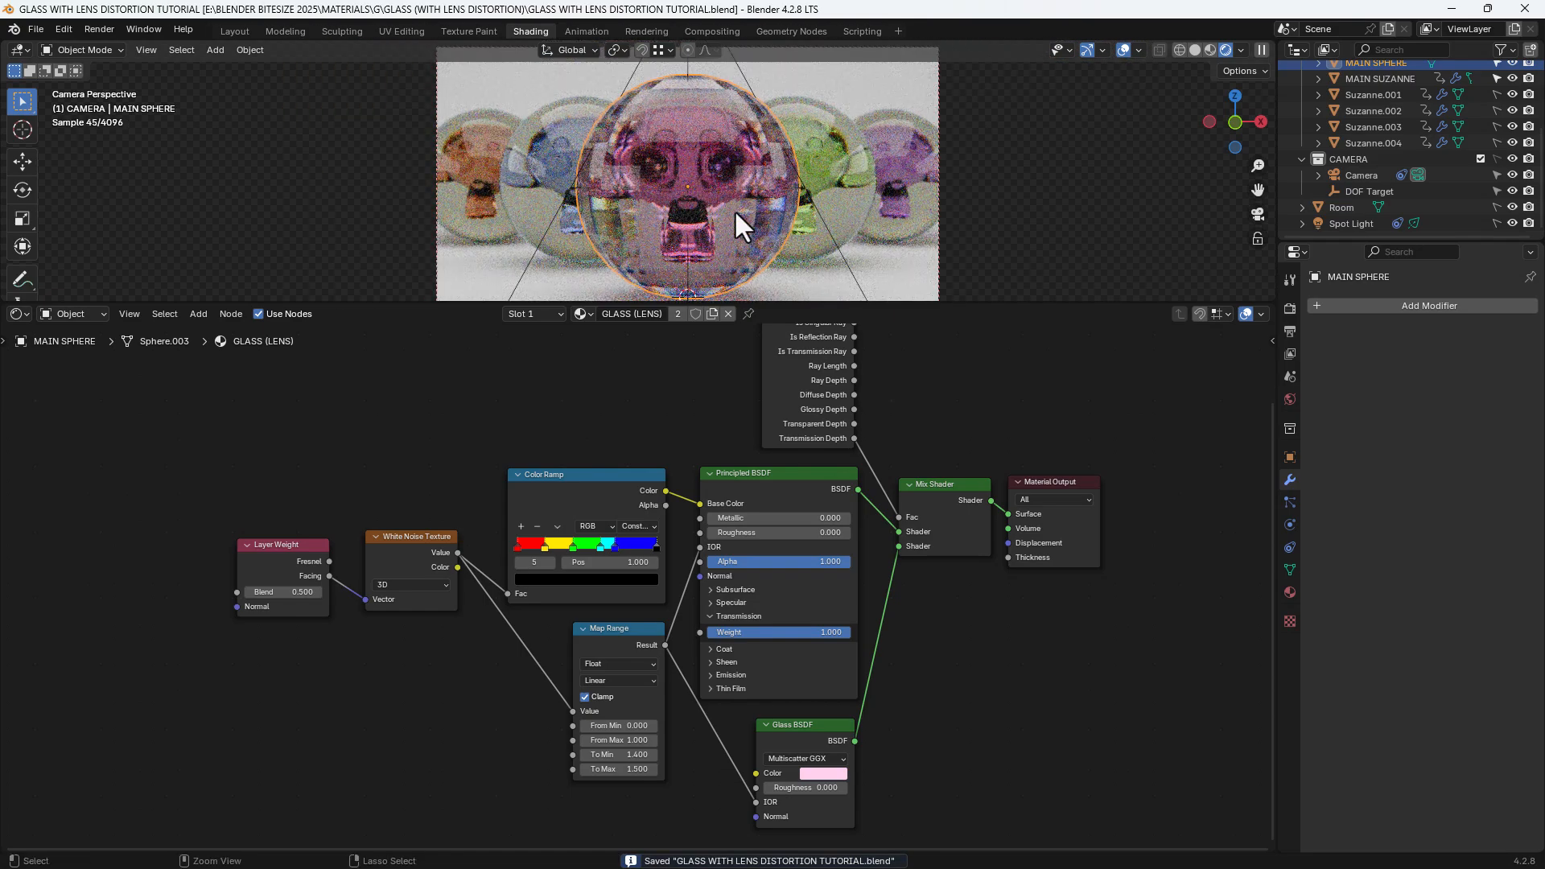
key(ctrl+z)
key(ctrl+z)
key(ctrl+z)
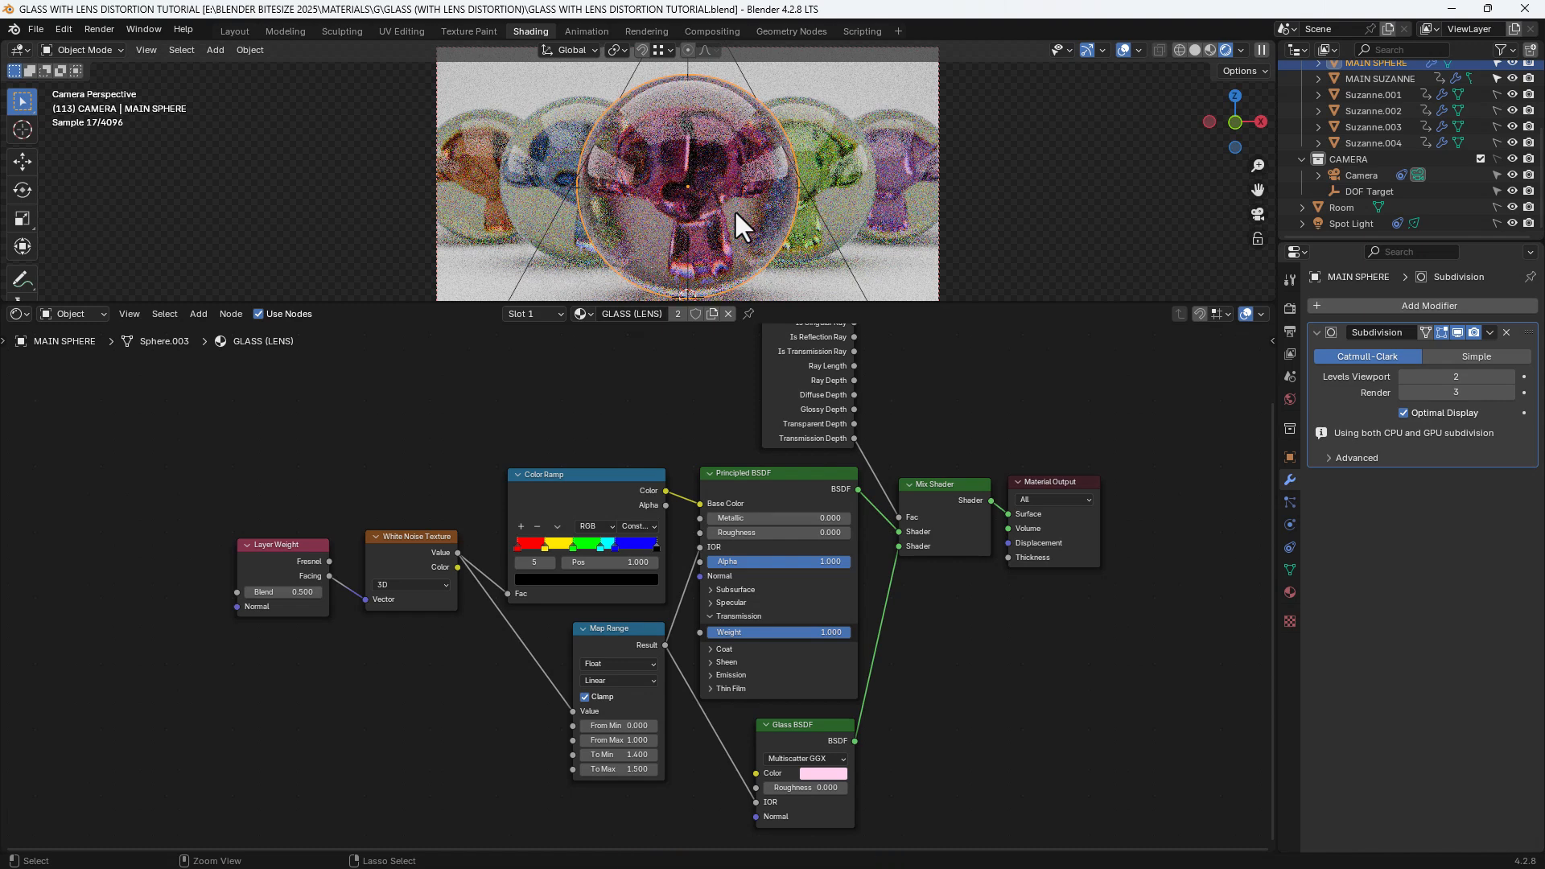
key(ctrl+z)
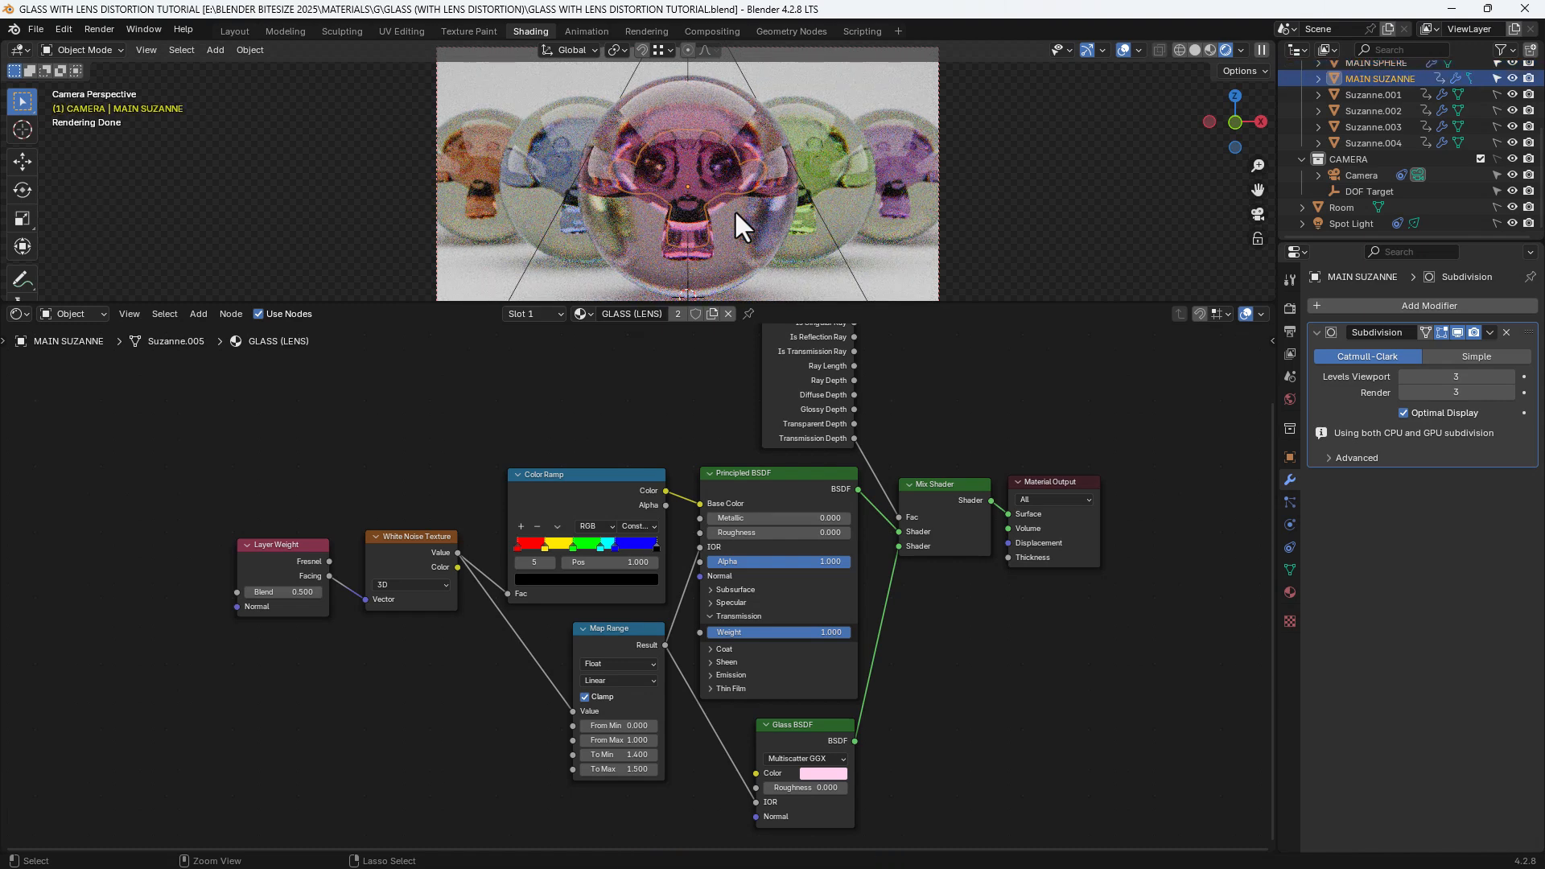
key(ctrl+s)
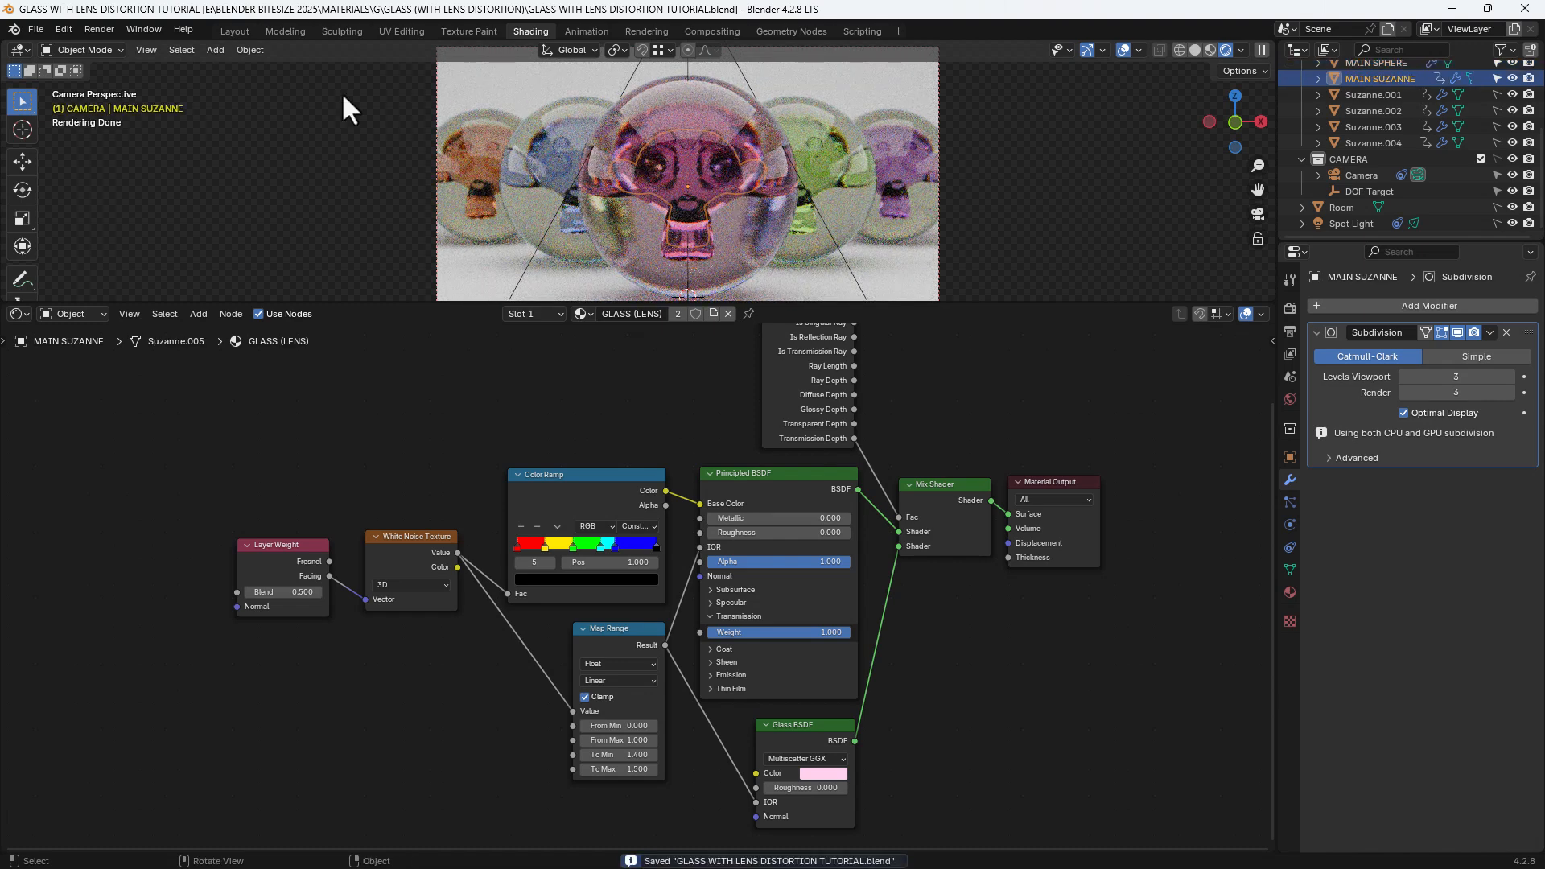
Render frame 1 as a final still image, then close the render window
click(98, 31)
click(104, 42)
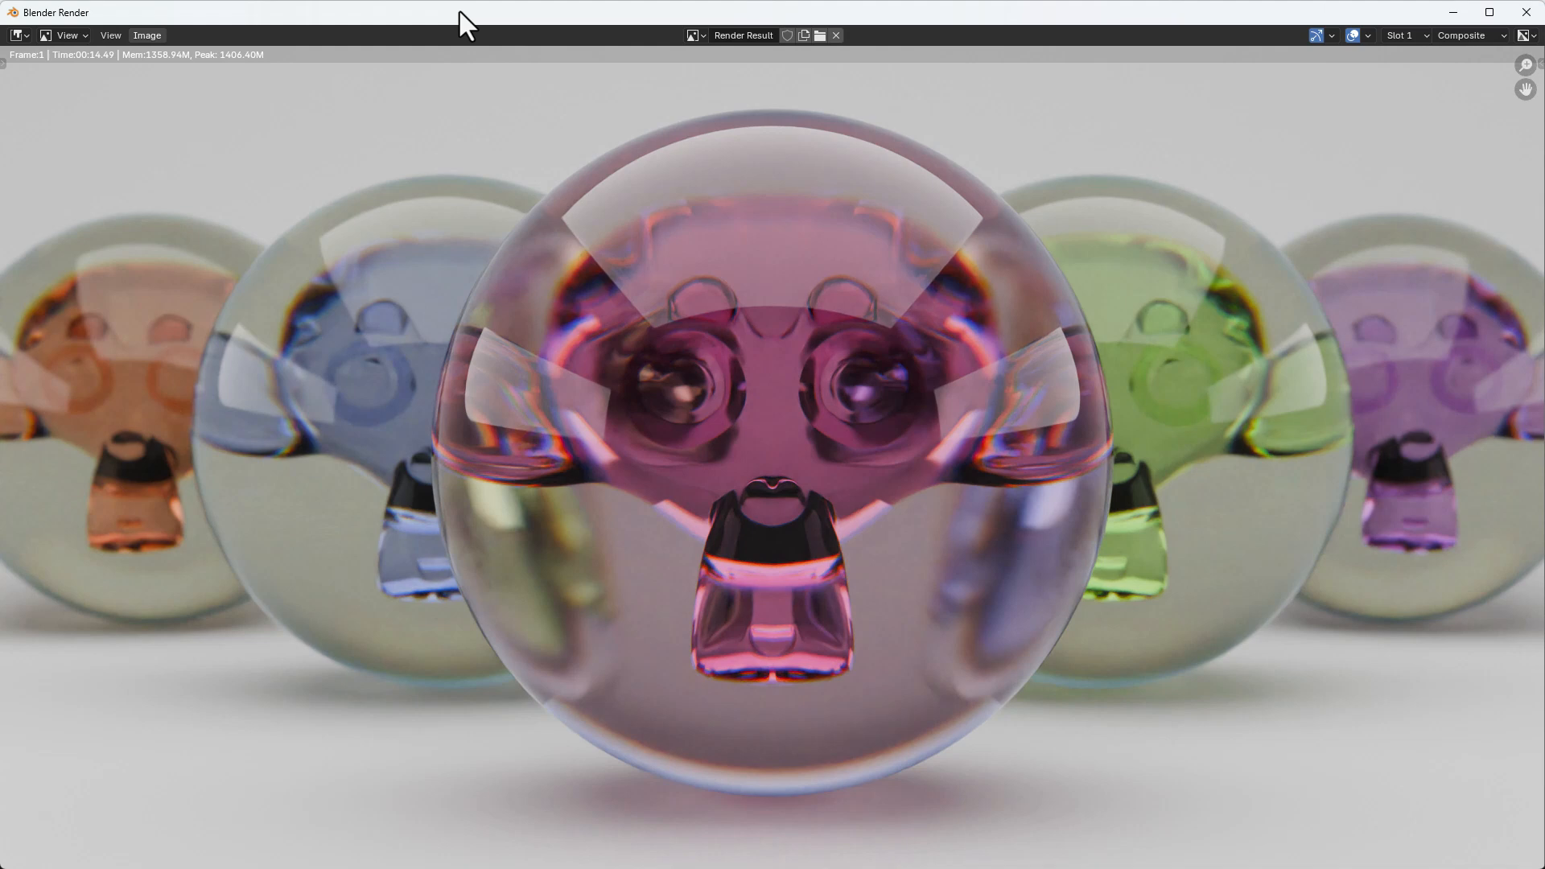
click(1526, 11)
click(699, 31)
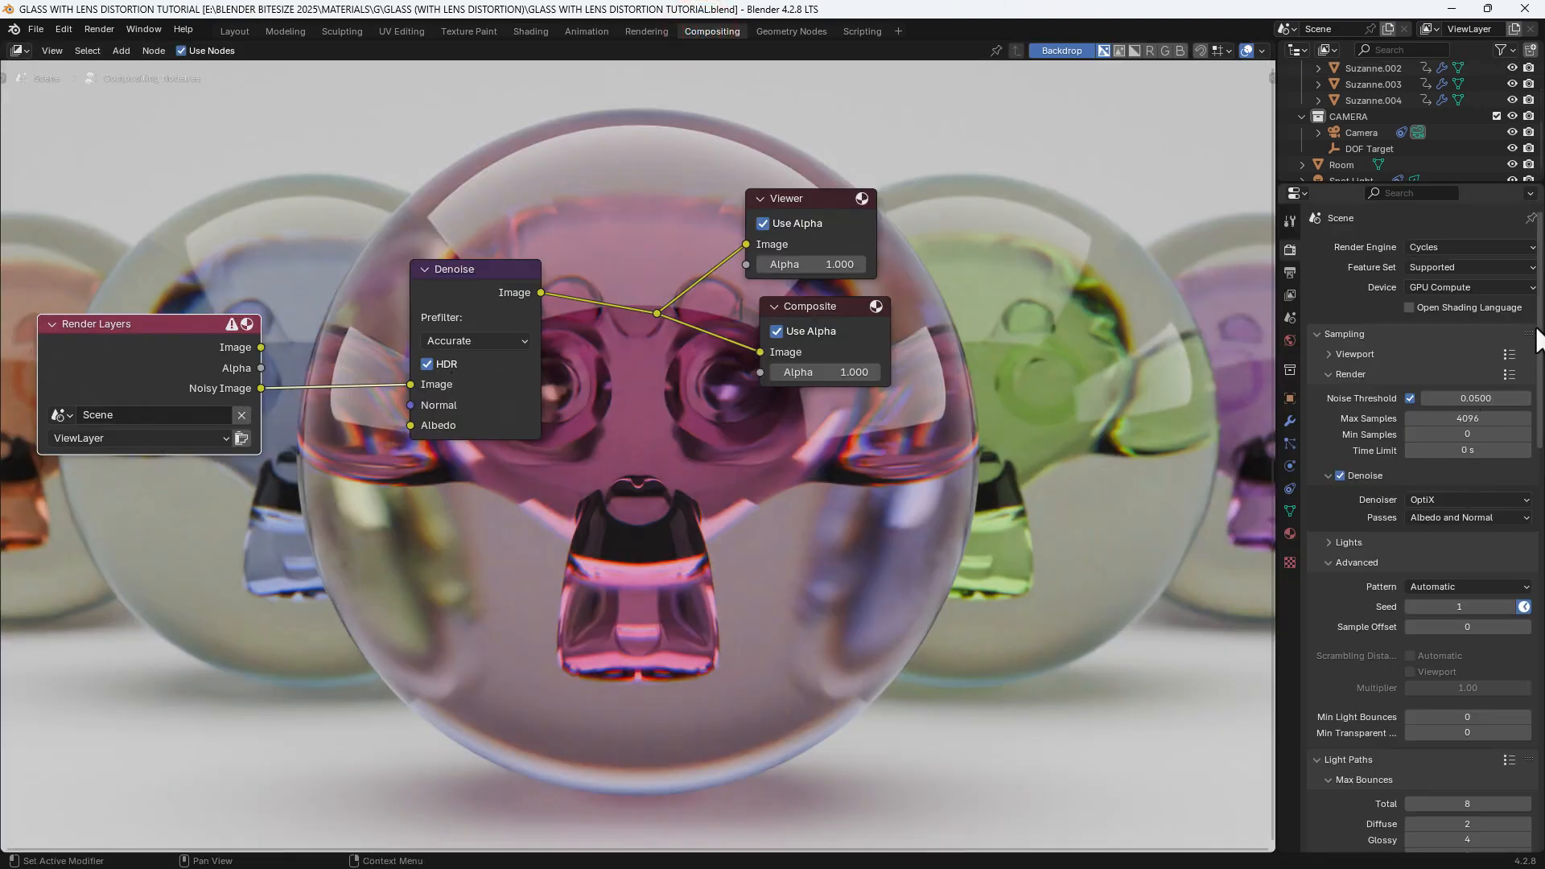
scroll(1537, 336, down, 5)
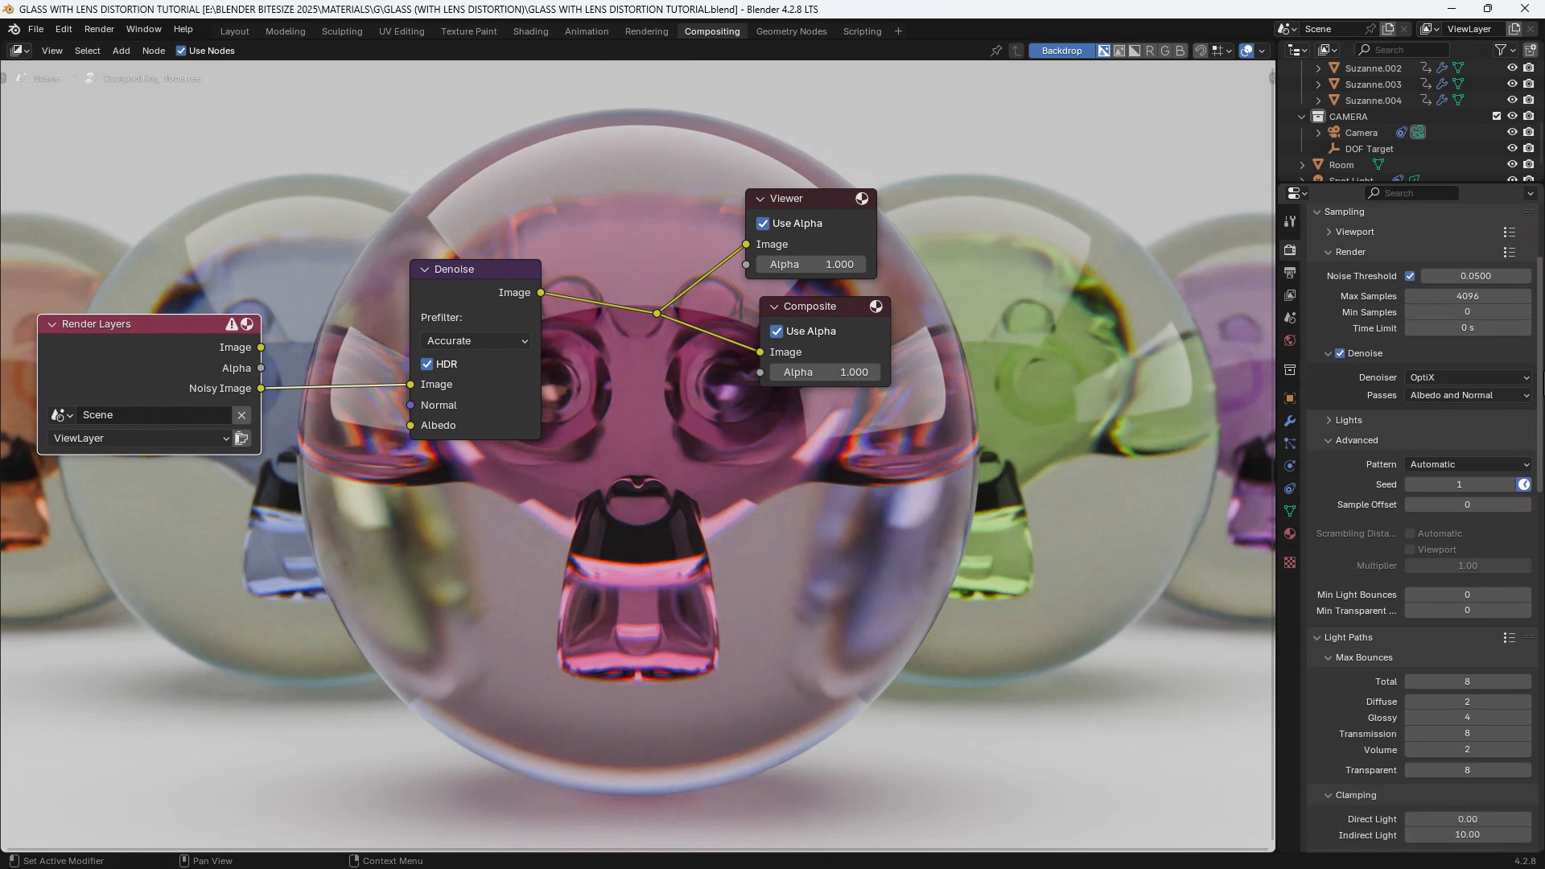
scroll(1540, 386, down, 10)
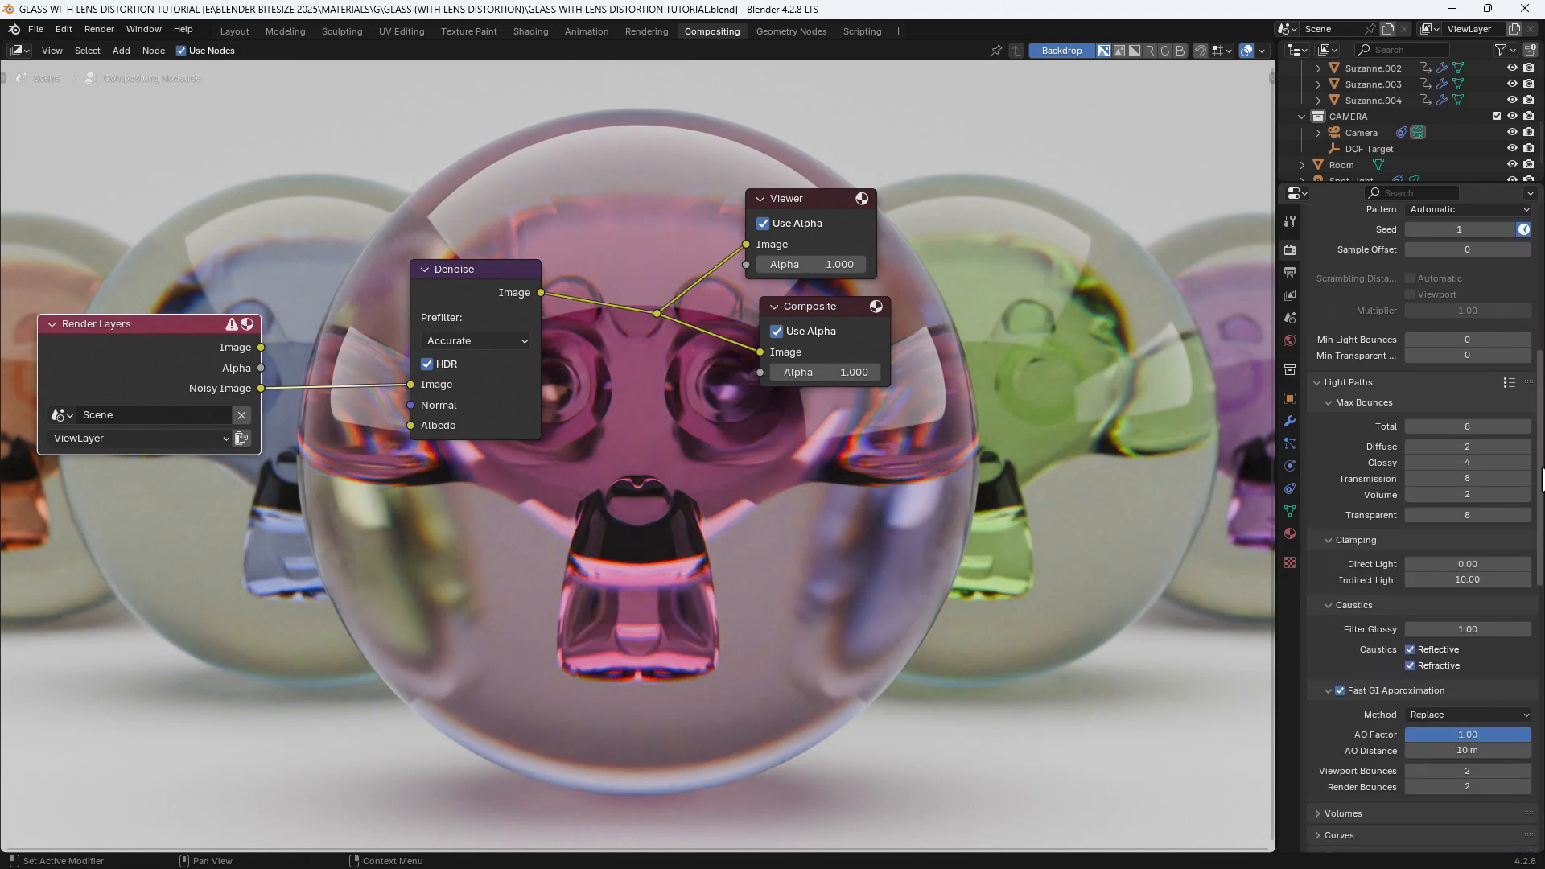
drag(1543, 499, 1543, 709)
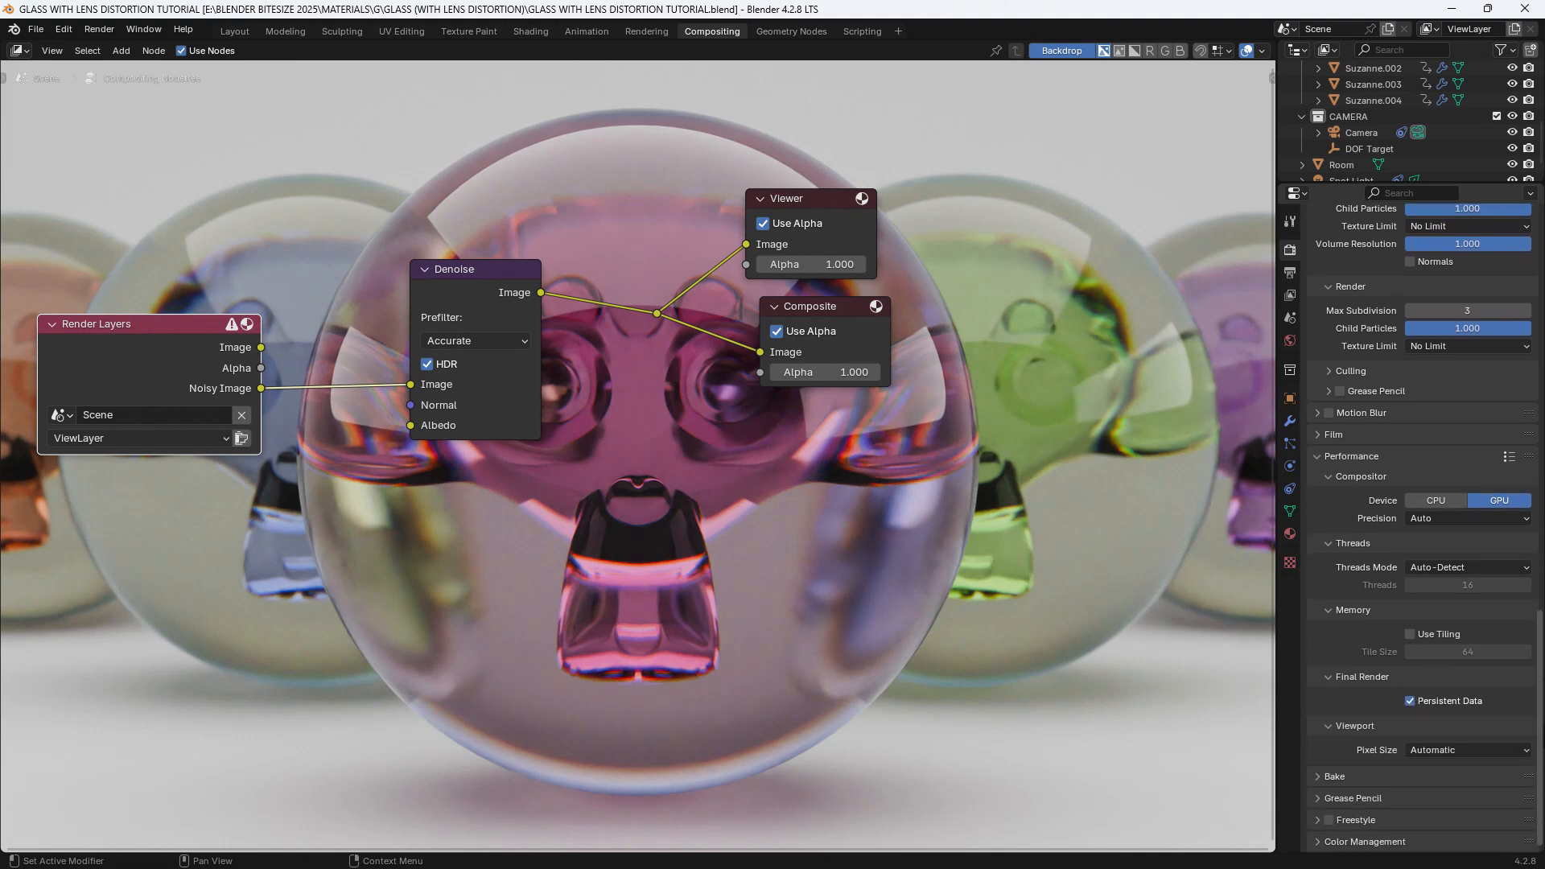
drag(1543, 709, 1508, 292)
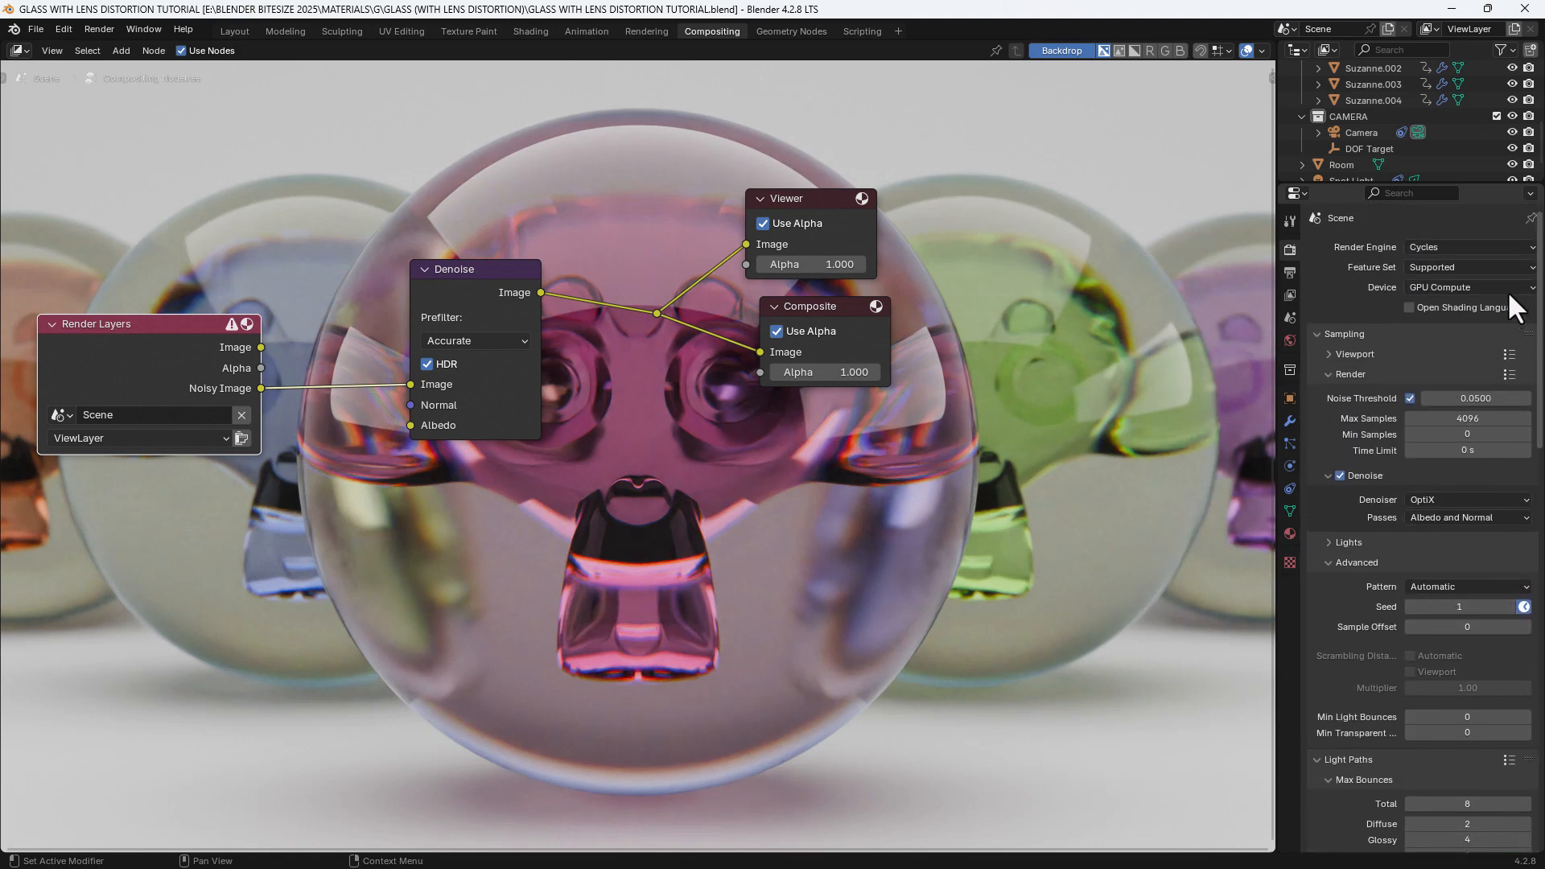
click(529, 30)
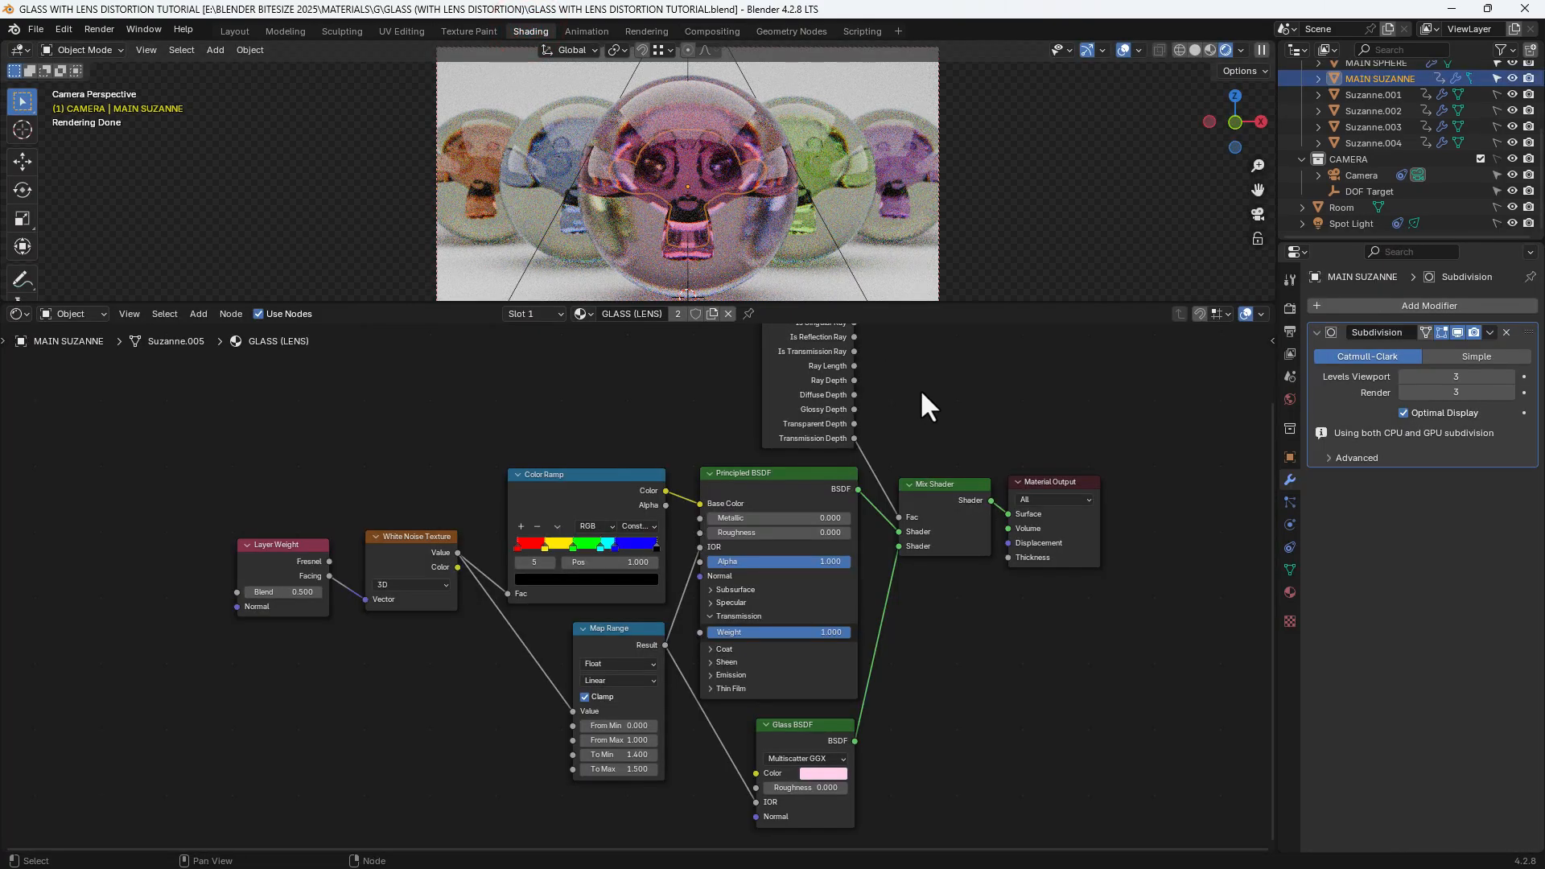